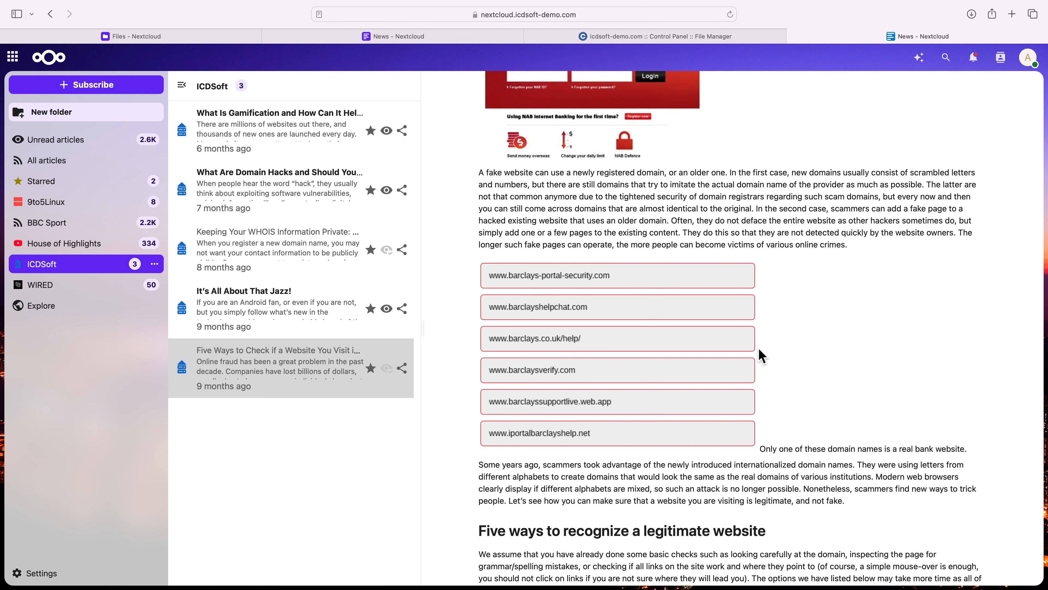
left_click(269, 329)
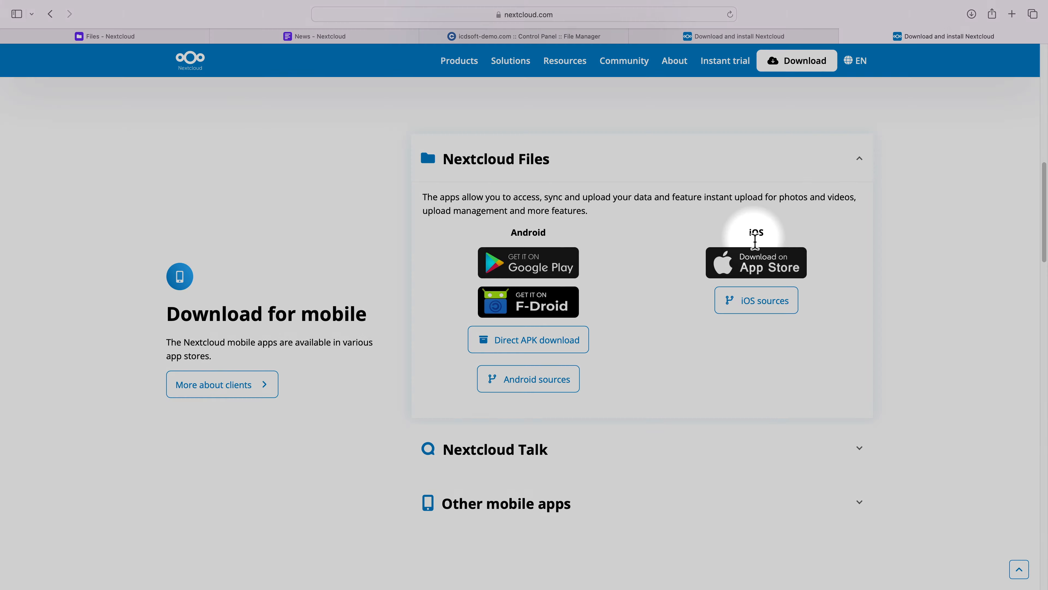
scroll(611, 253, "up", 10)
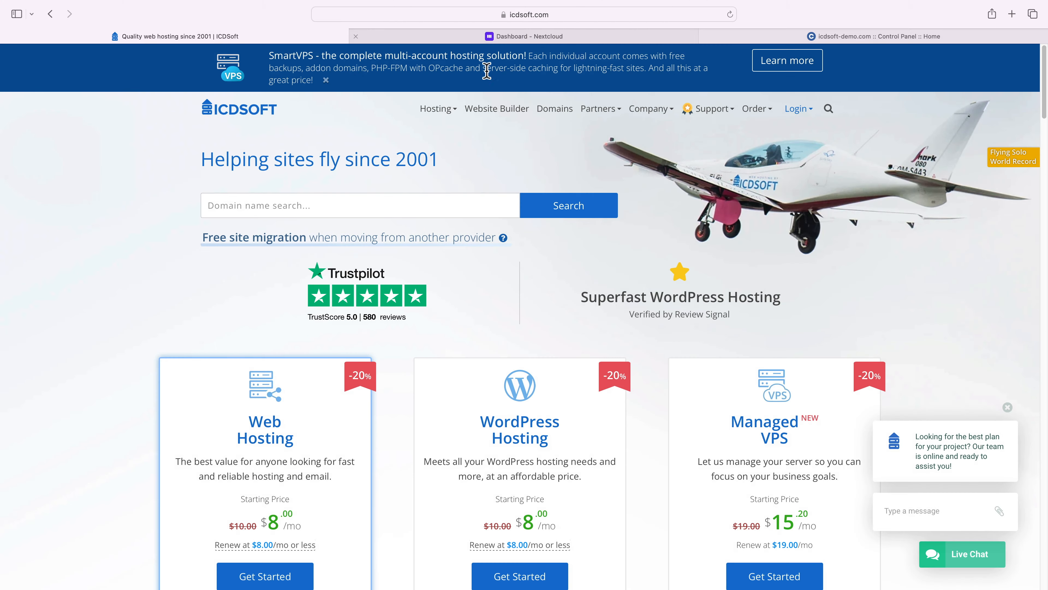
left_click(452, 111)
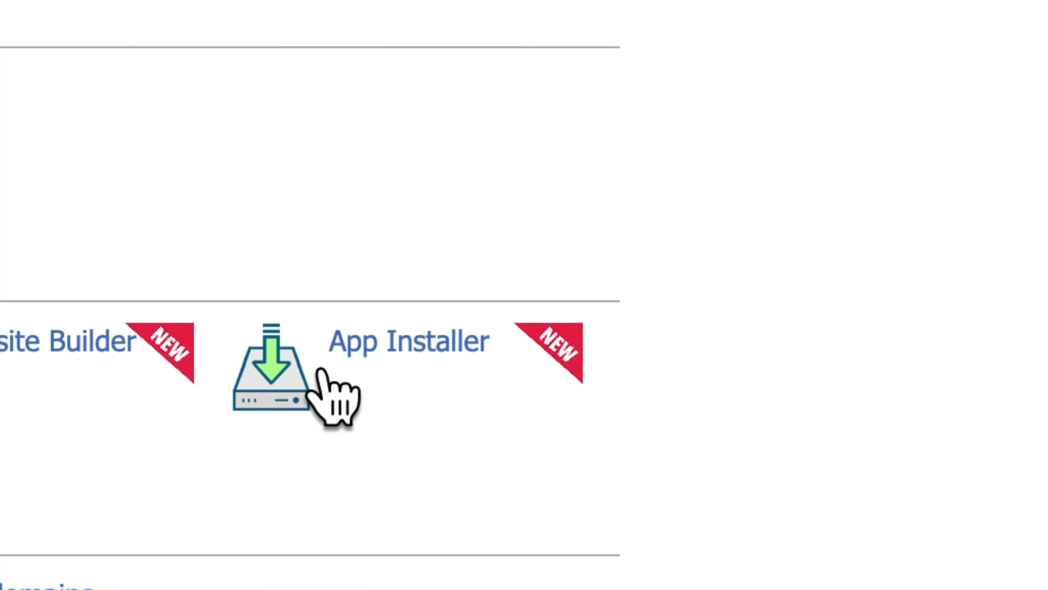
left_click(321, 370)
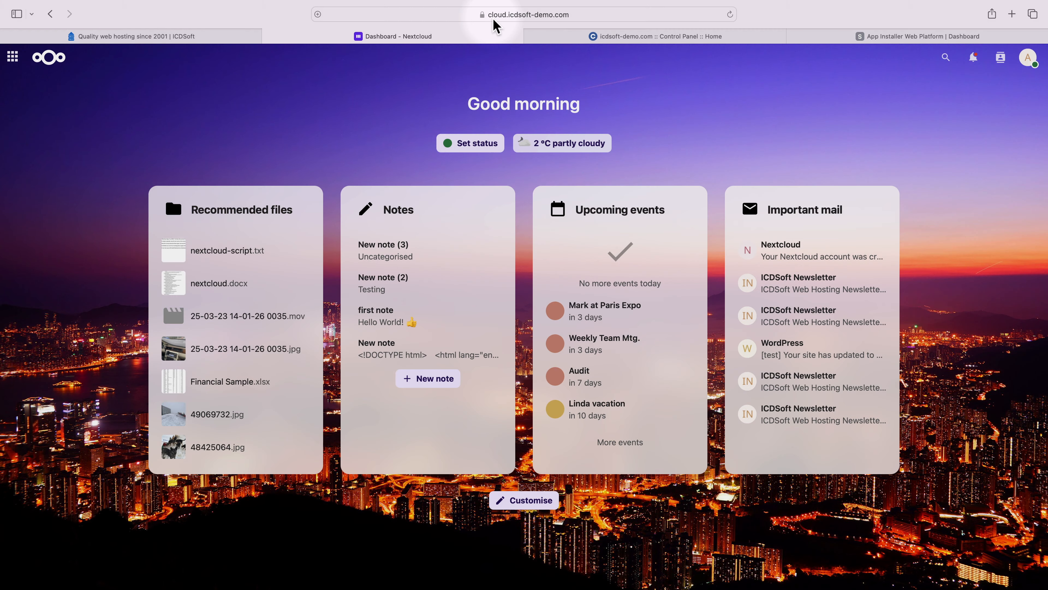
- View the encrypted-connection information for cloud.icdsoft-demo.com and dismiss it
left_click(482, 15)
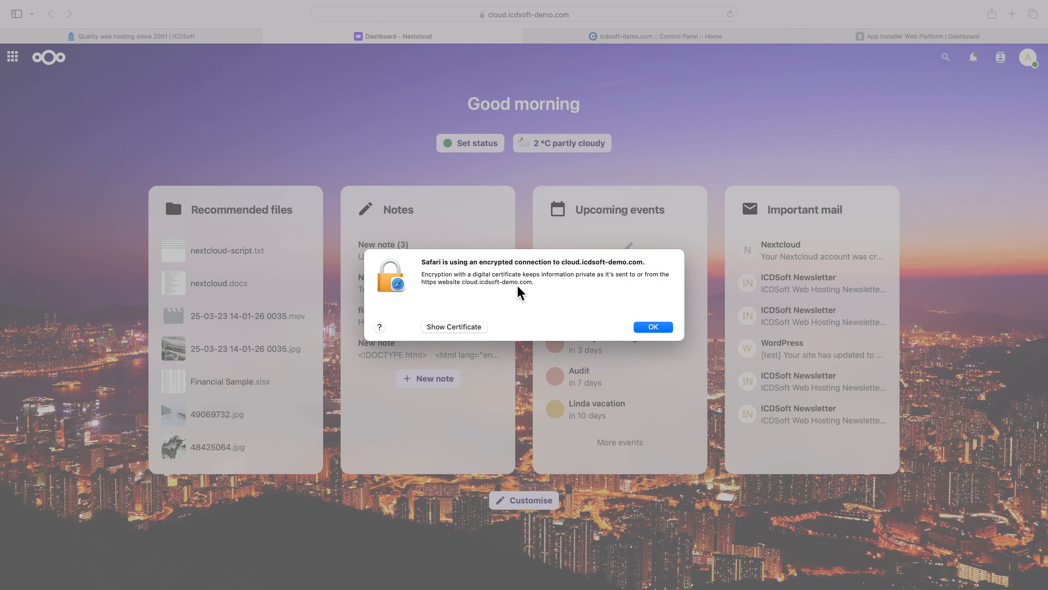
left_click(660, 329)
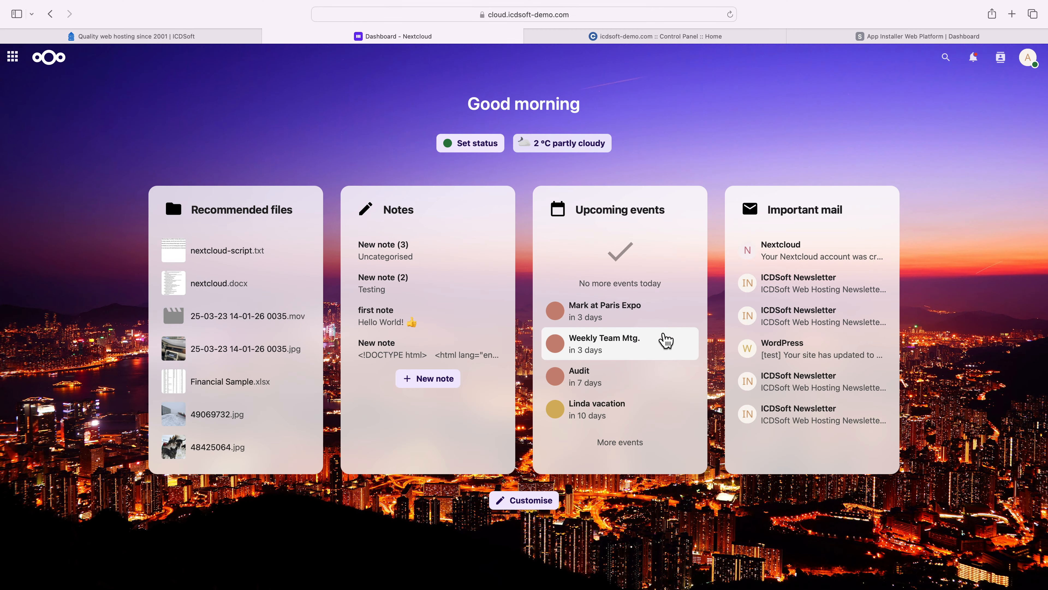
- Look through the system and personal backup options in the hosting control panel's Restore section
left_click(666, 37)
left_click(563, 277)
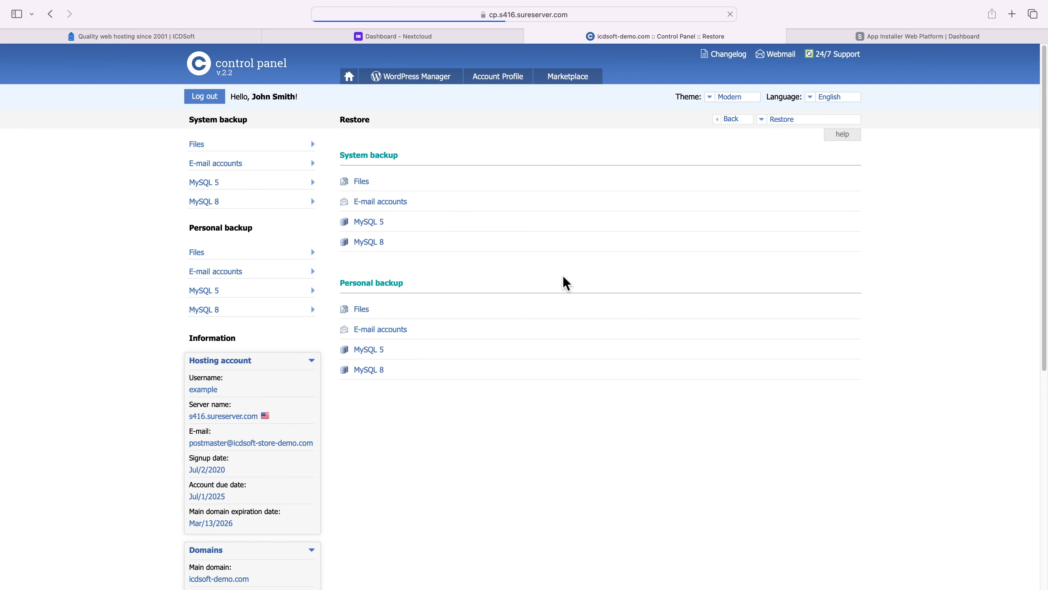
left_click(365, 214)
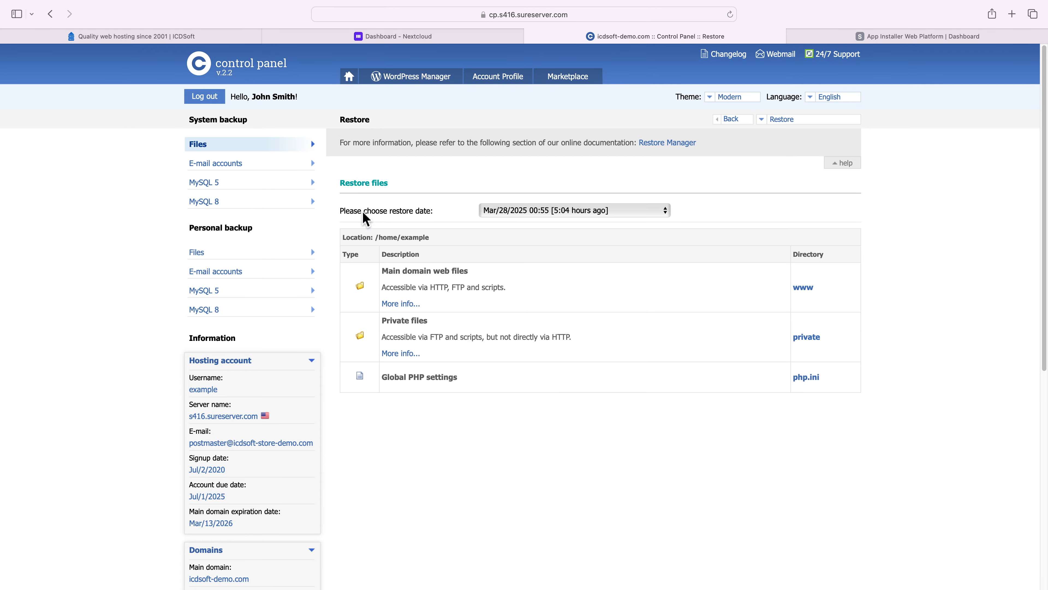
left_click(512, 211)
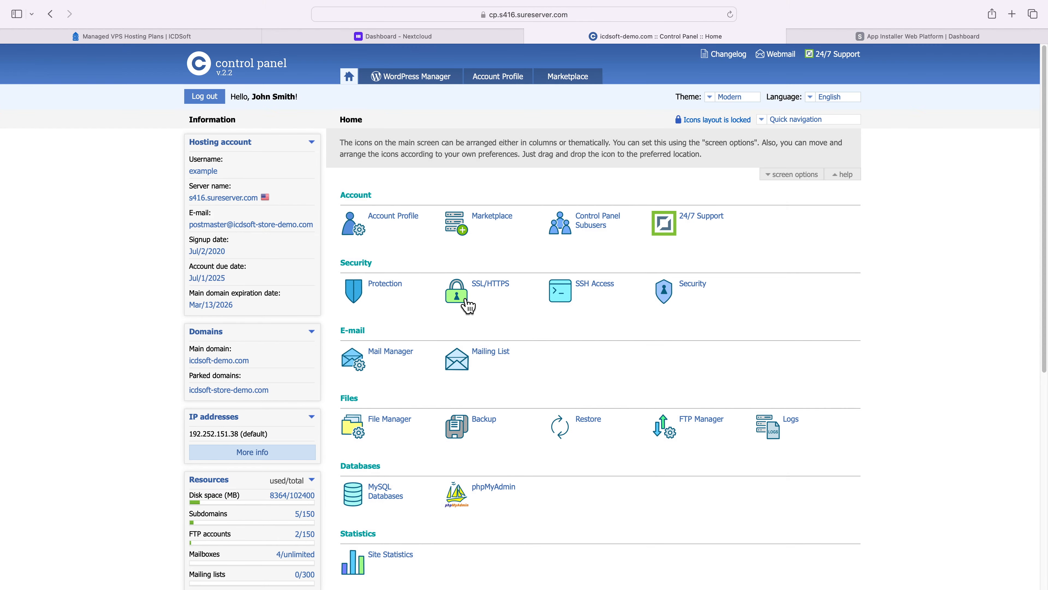
- Enable a Let's Encrypt certificate for *.icdsoft-demo.com in the control panel's SSL/HTTPS section
left_click(468, 305)
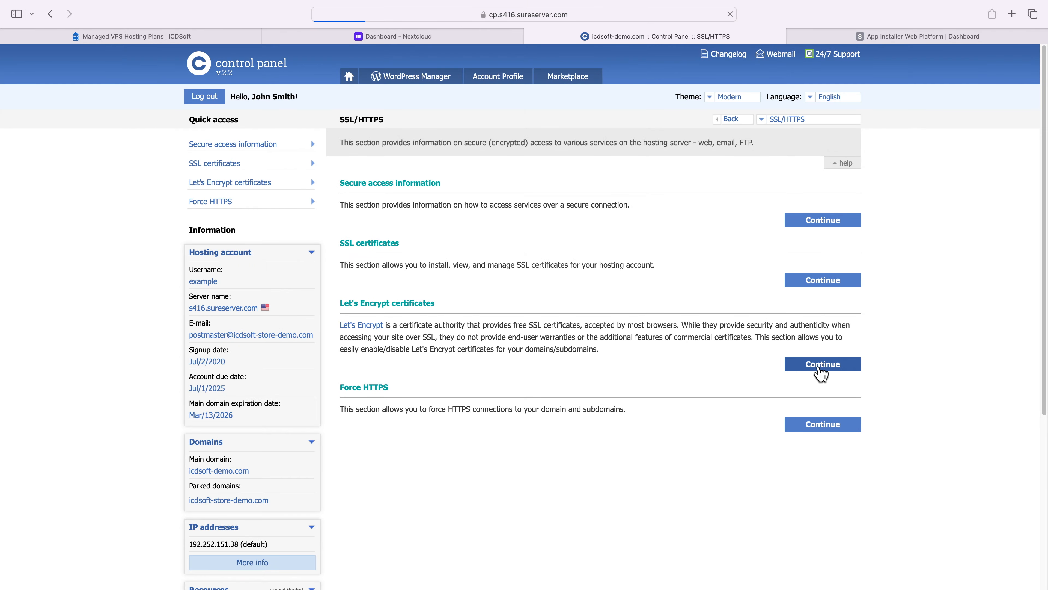
left_click(822, 365)
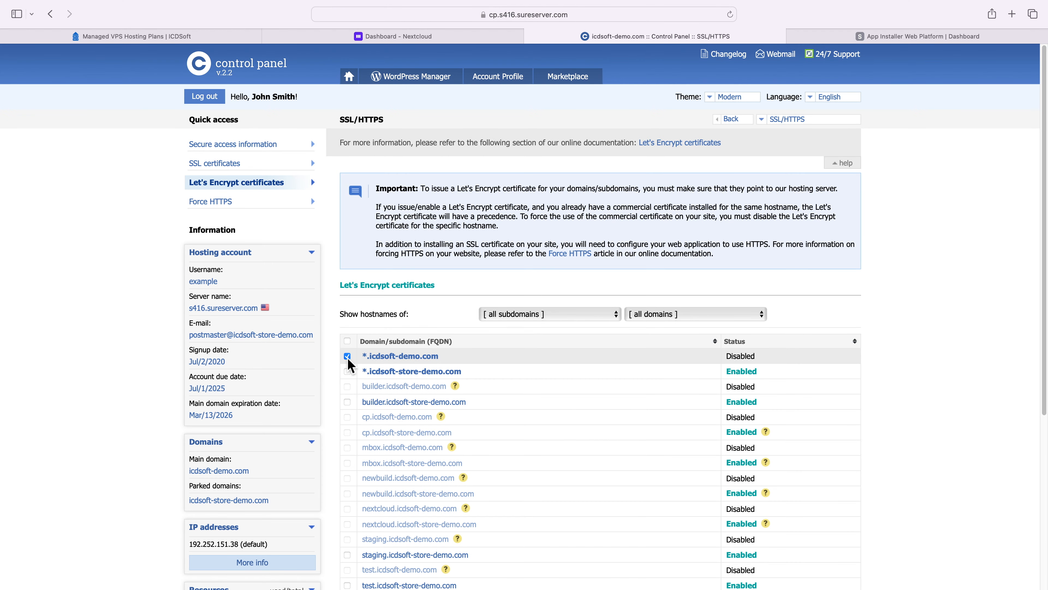
scroll(534, 375, "down", 5)
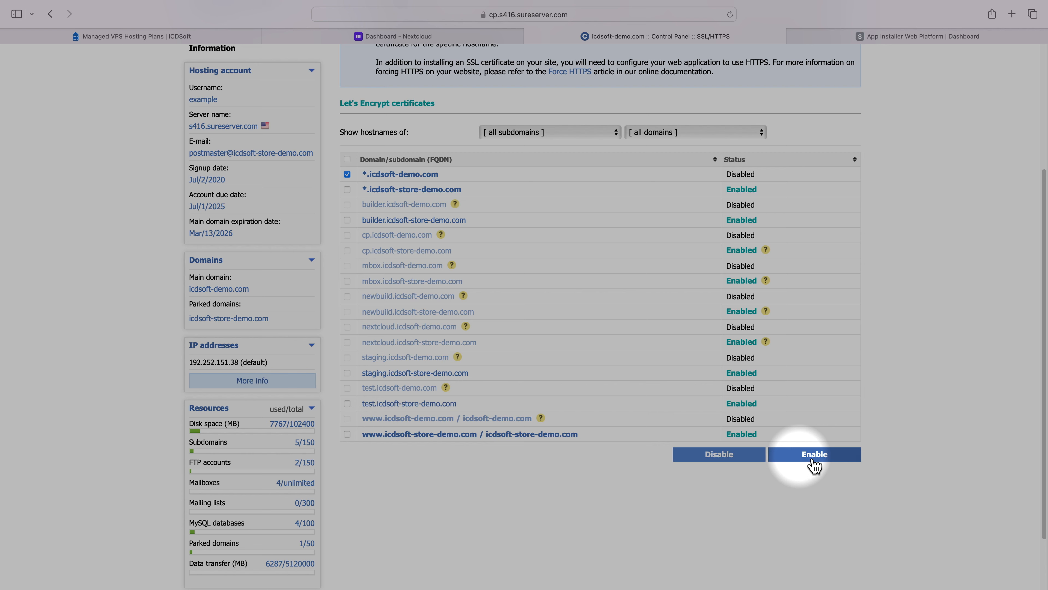
left_click(815, 464)
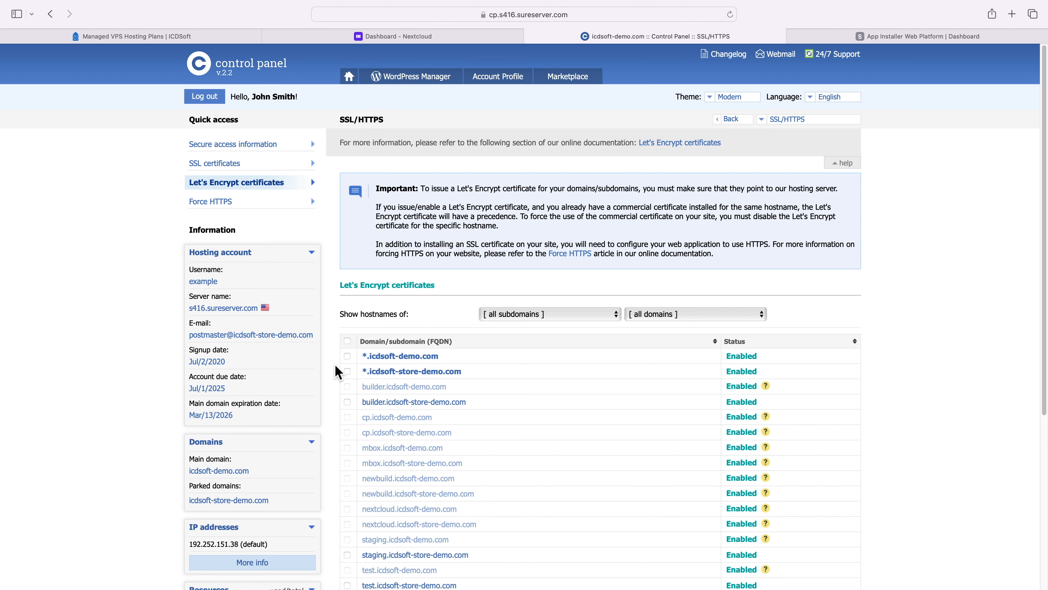
- Create a new subdomain named cloud under icdsoft-demo.com from the hosting control panel
left_click(349, 78)
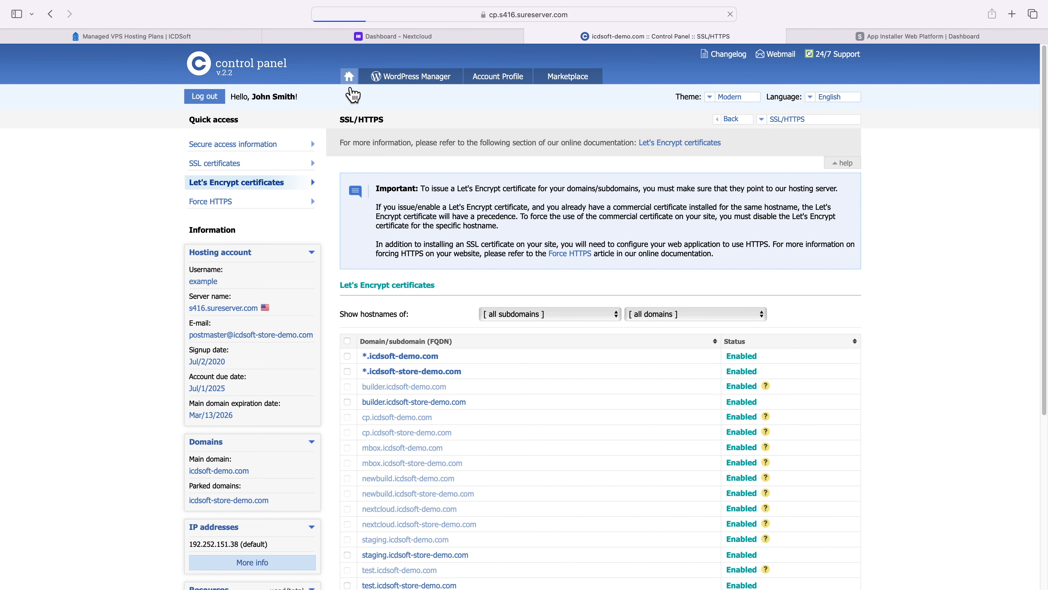
scroll(479, 227, "down", 10)
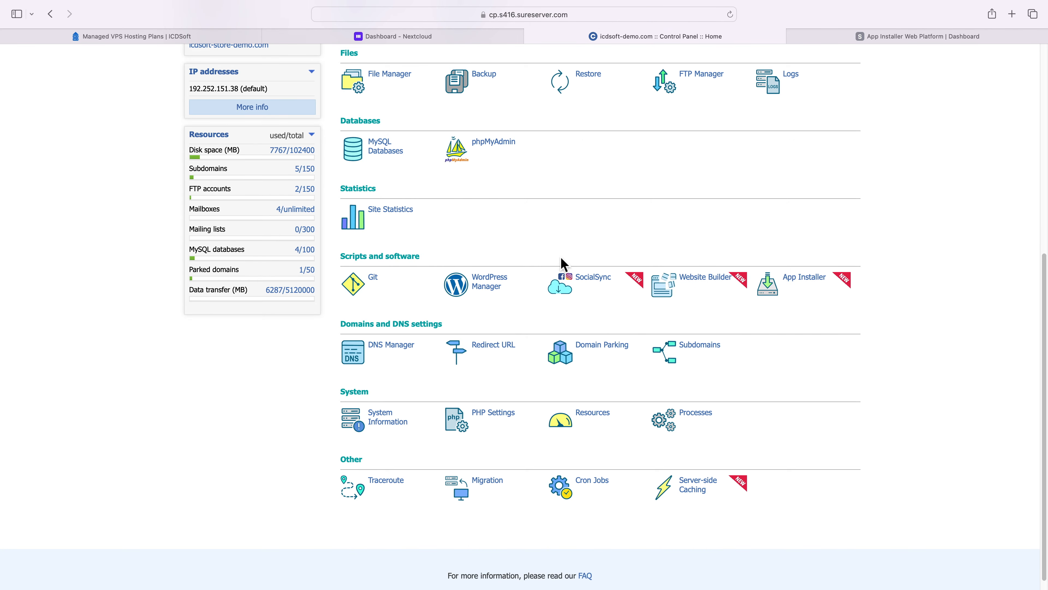
left_click(679, 359)
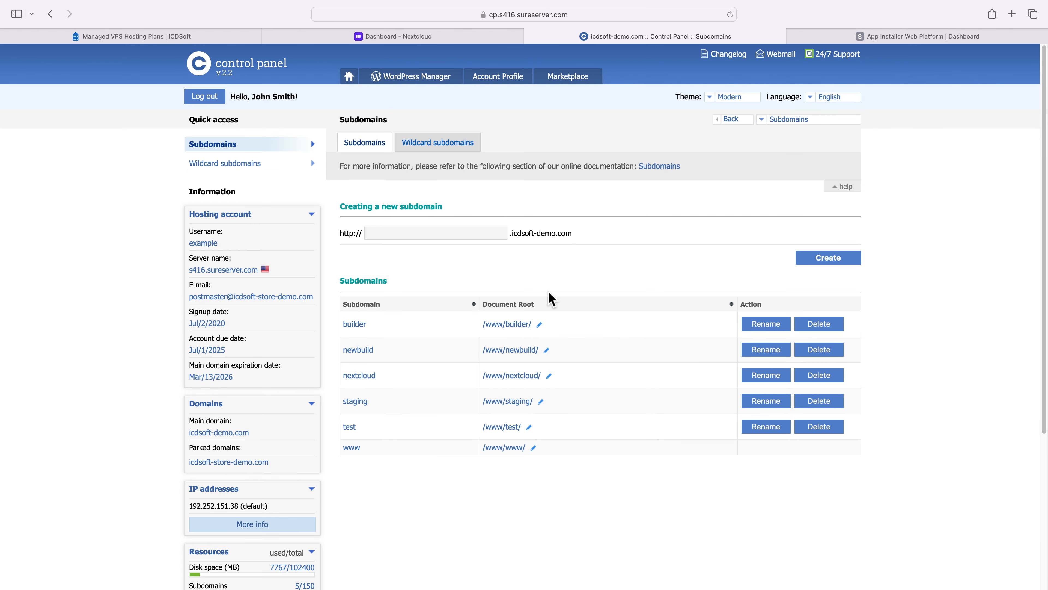
left_click(454, 233)
type("cloud")
left_click(826, 261)
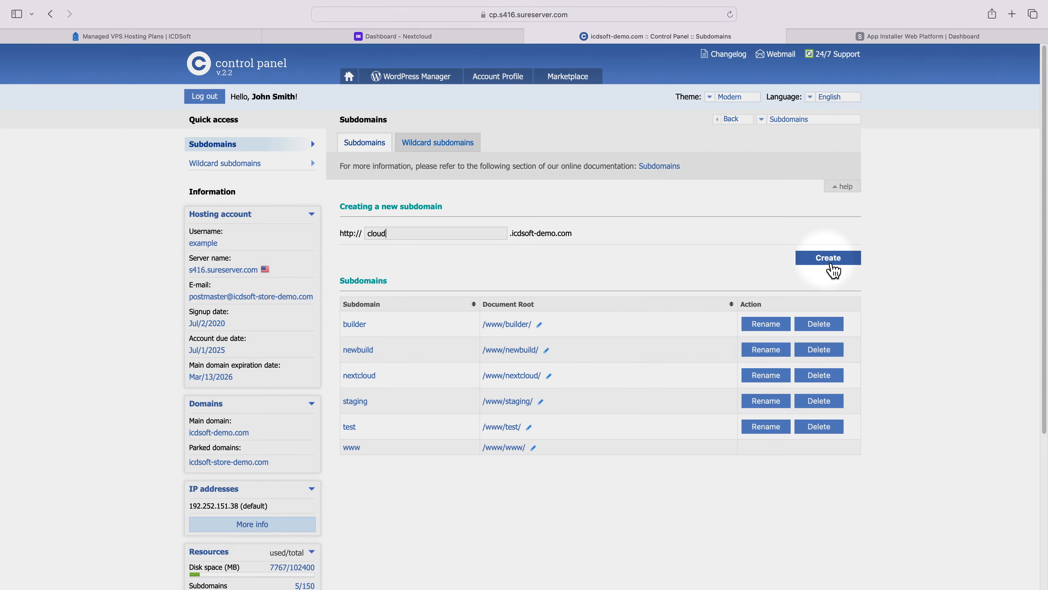
- Use the App Installer to install Nextcloud with the username admin on the cloud.icdsoft-demo.com subdomain
left_click(350, 77)
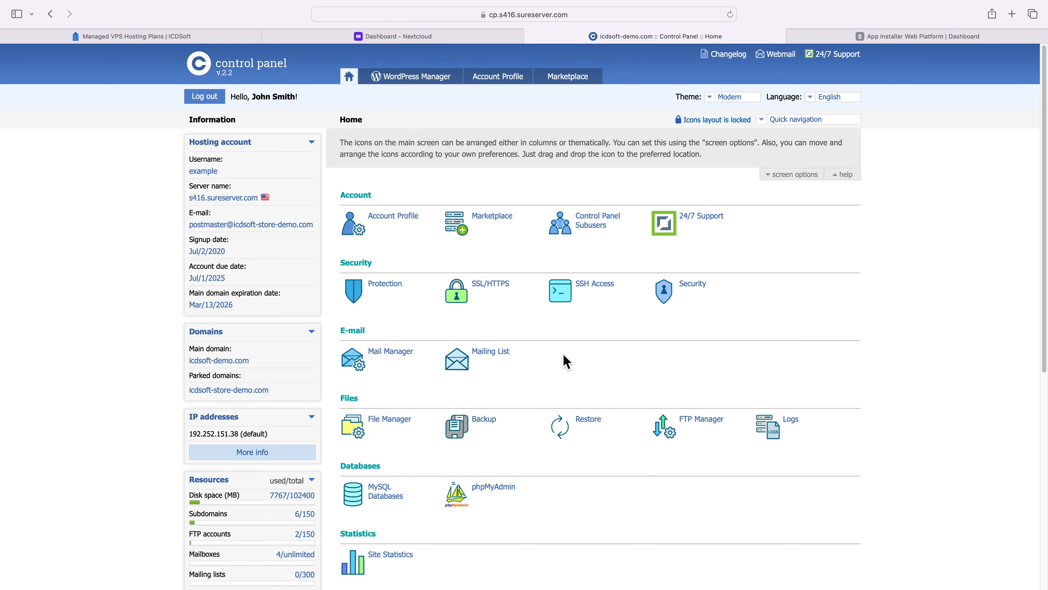
scroll(563, 357, "down", 8)
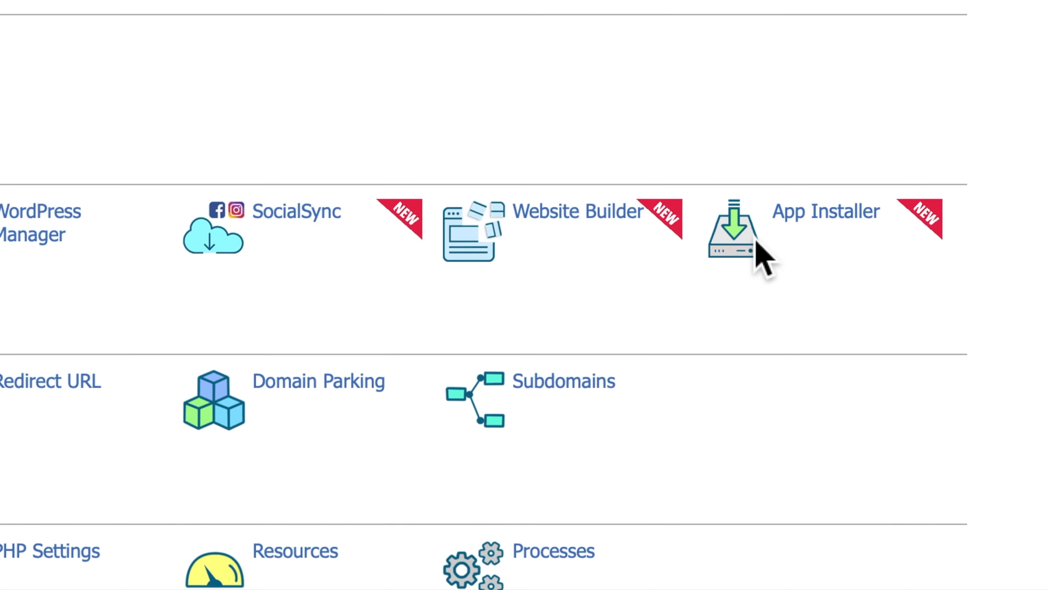
left_click(766, 288)
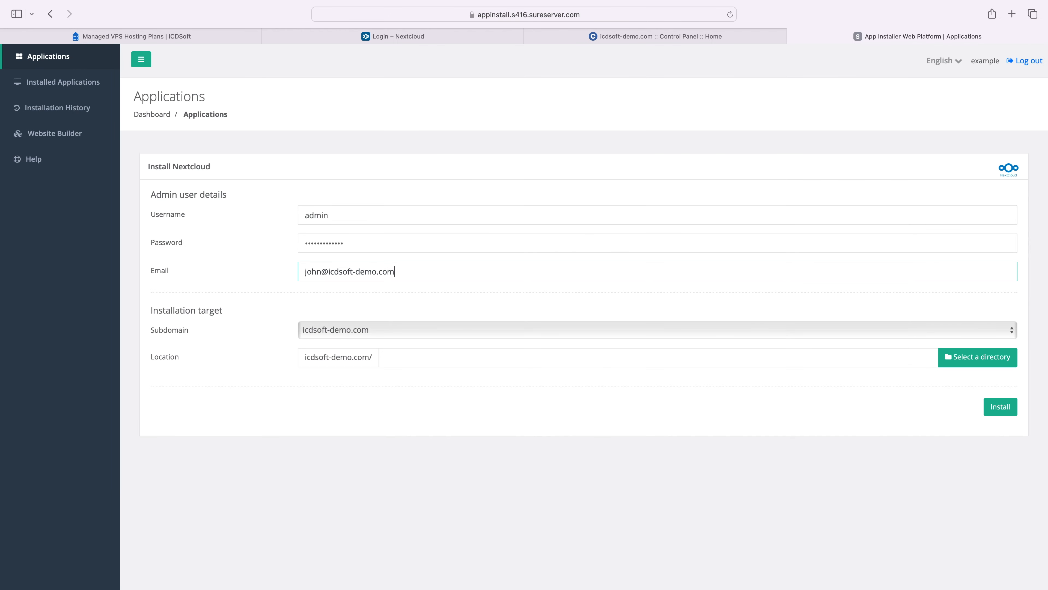
left_click(347, 332)
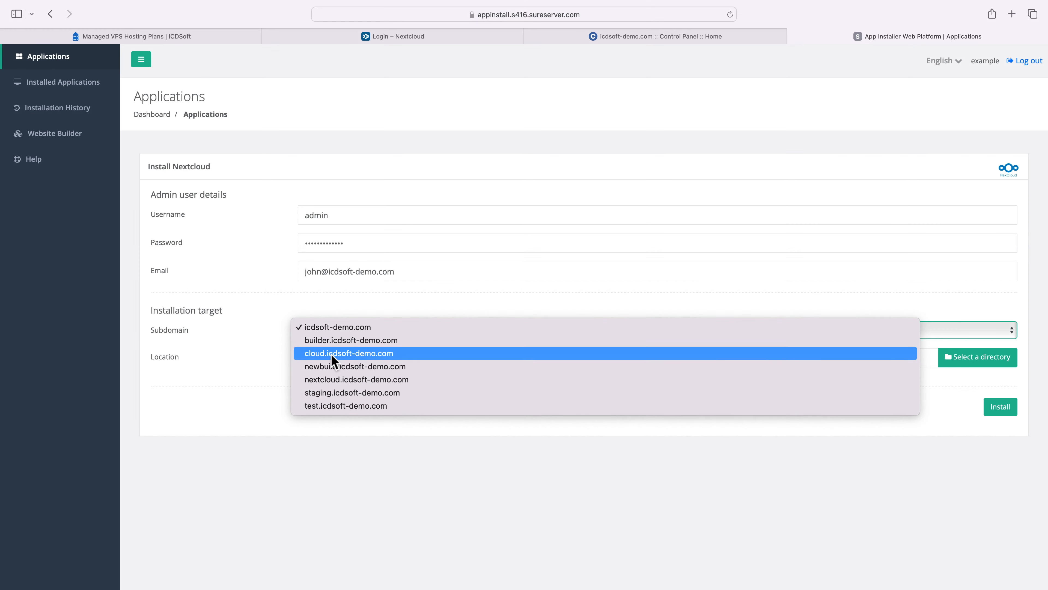
left_click(331, 353)
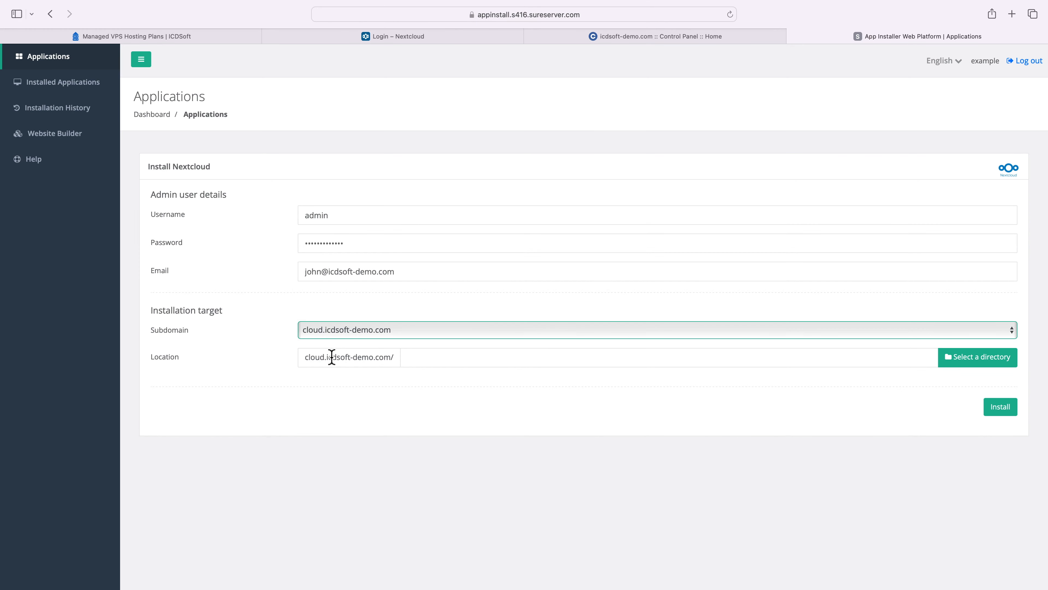
left_click(996, 411)
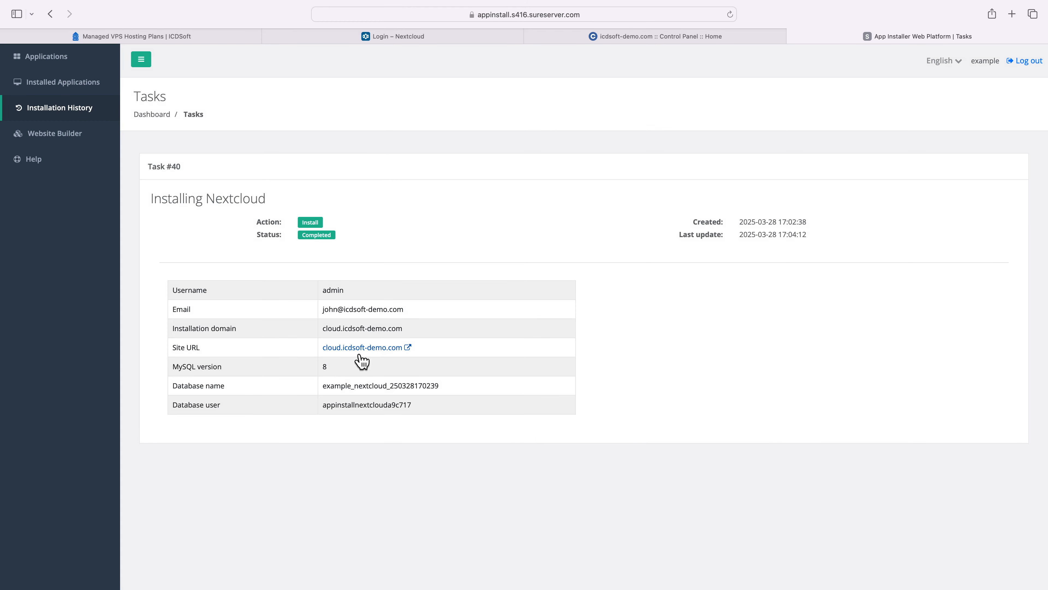
- Open the installed site at cloud.icdsoft-demo.com and log in as admin with the saved account password
left_click(355, 349)
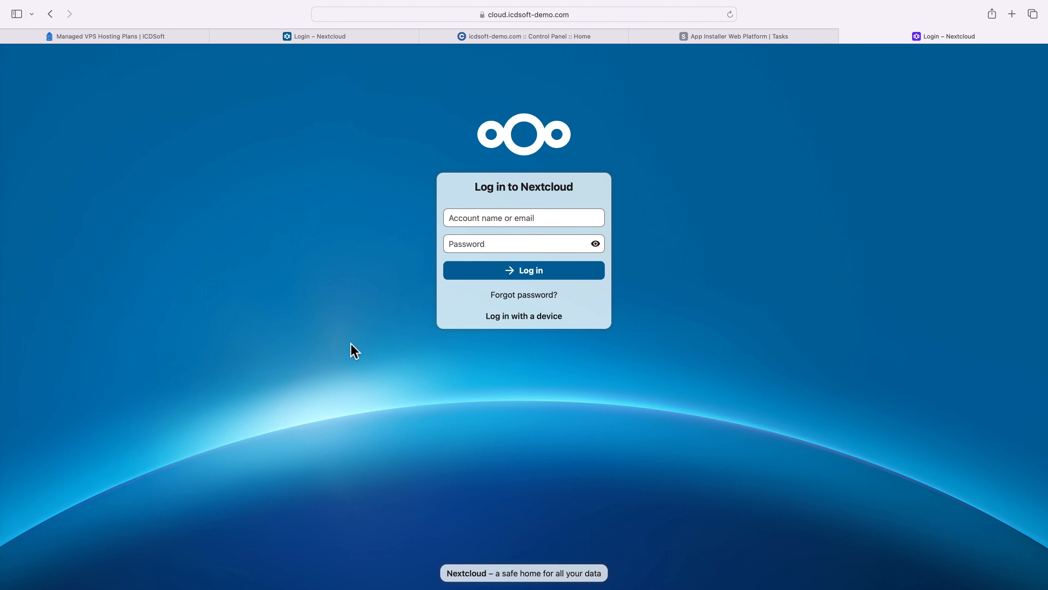
left_click(470, 217)
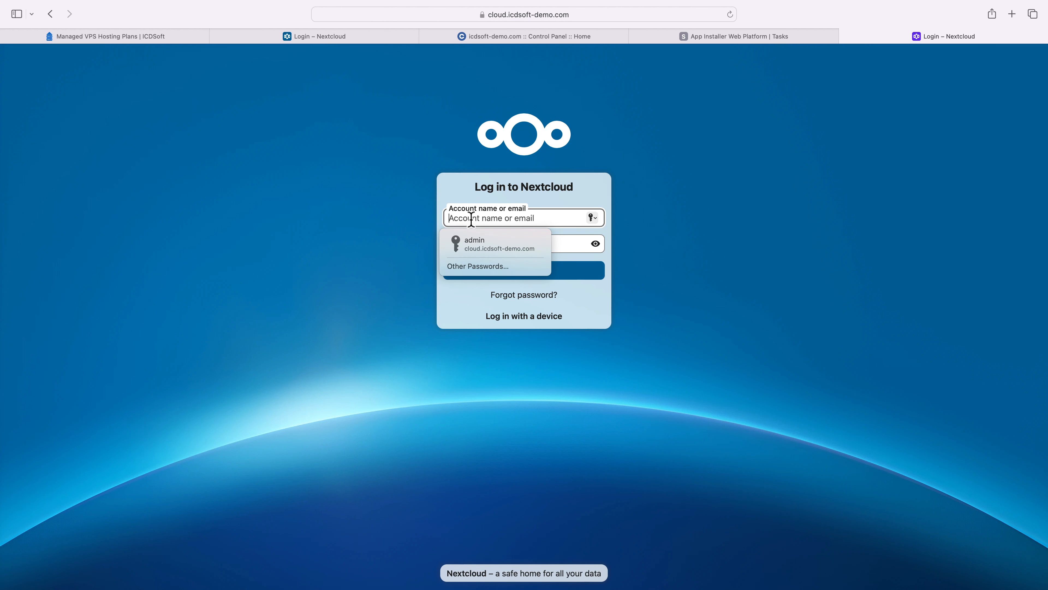
type("admin")
key("Tab")
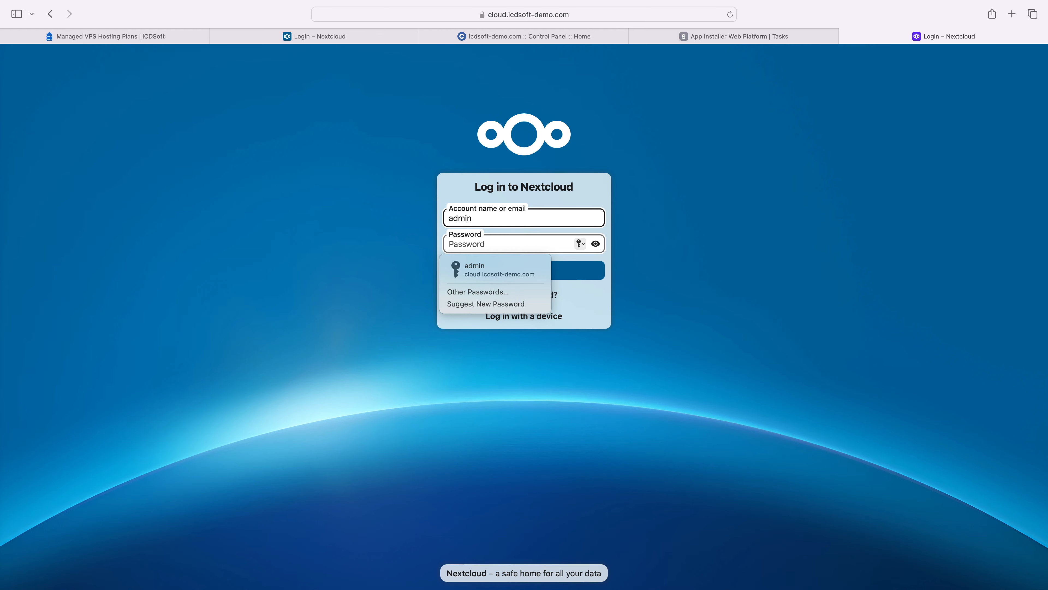
key("Down")
key("Return")
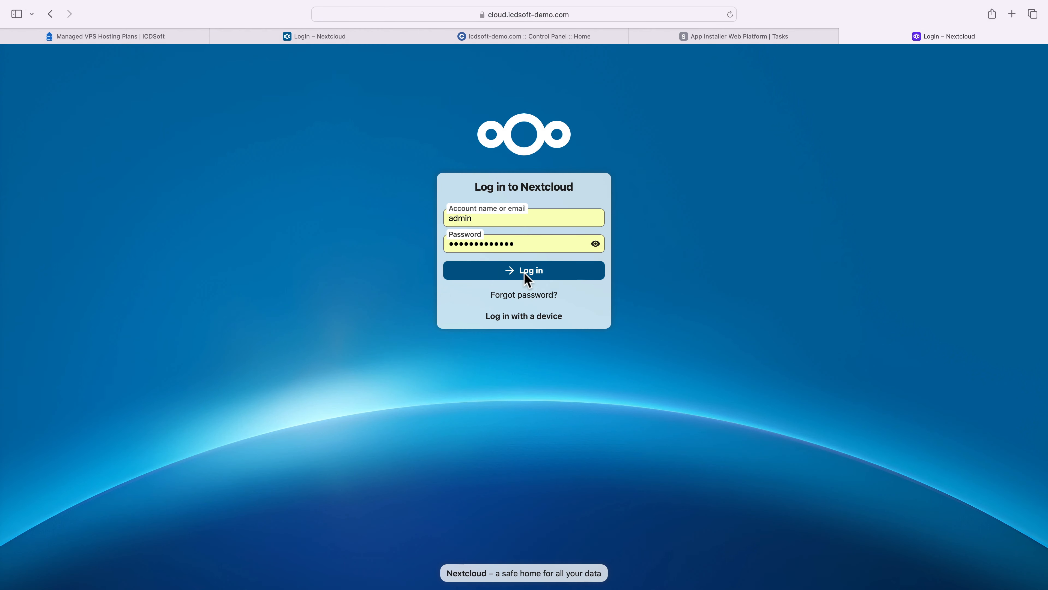
left_click(524, 271)
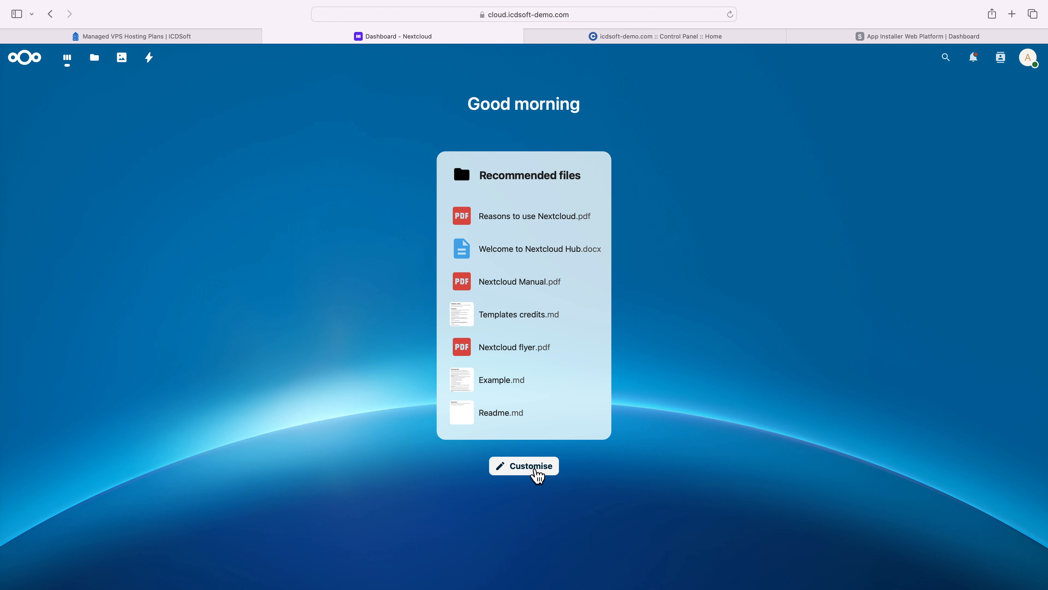
- Add the Weather widget to the Nextcloud dashboard through its customisation options
left_click(537, 470)
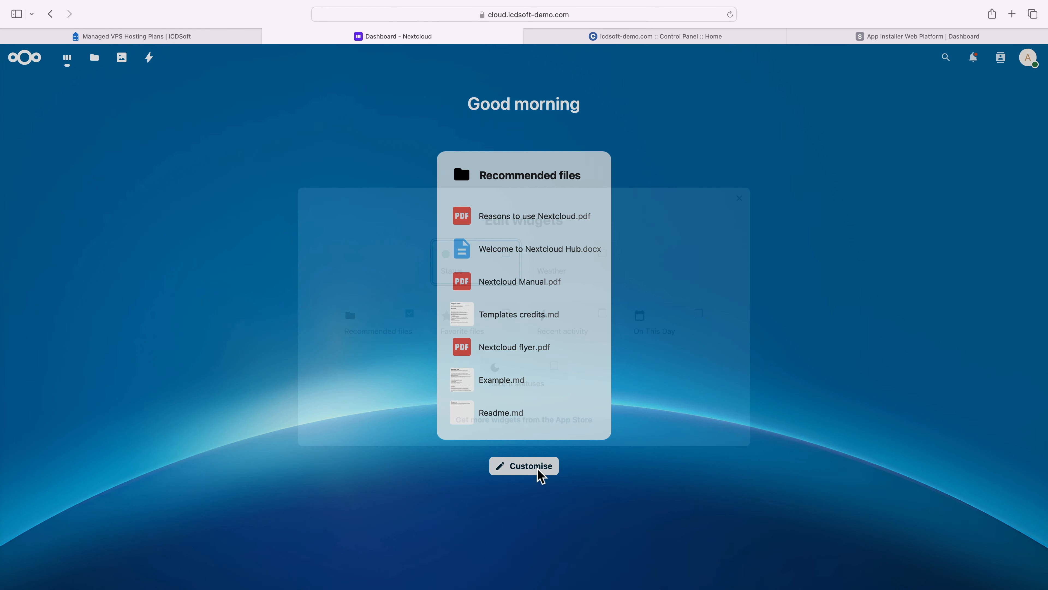
left_click(604, 261)
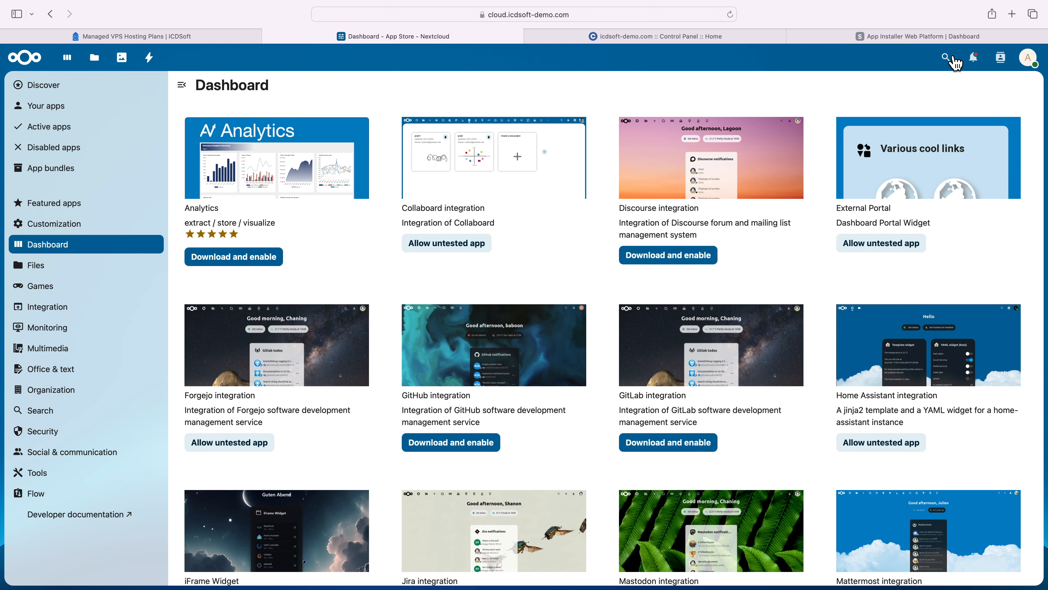
- Search the app store for "custom menu" and open the Custom menu app's description
left_click(947, 58)
type("custom menu")
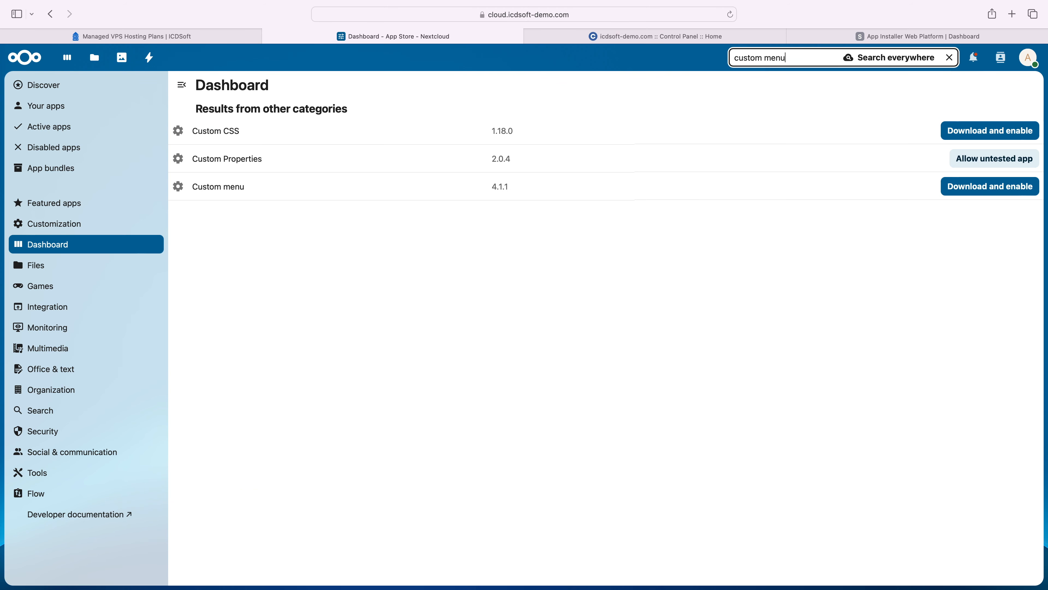
left_click(484, 131)
left_click(819, 291)
left_click_drag(781, 316, 975, 374)
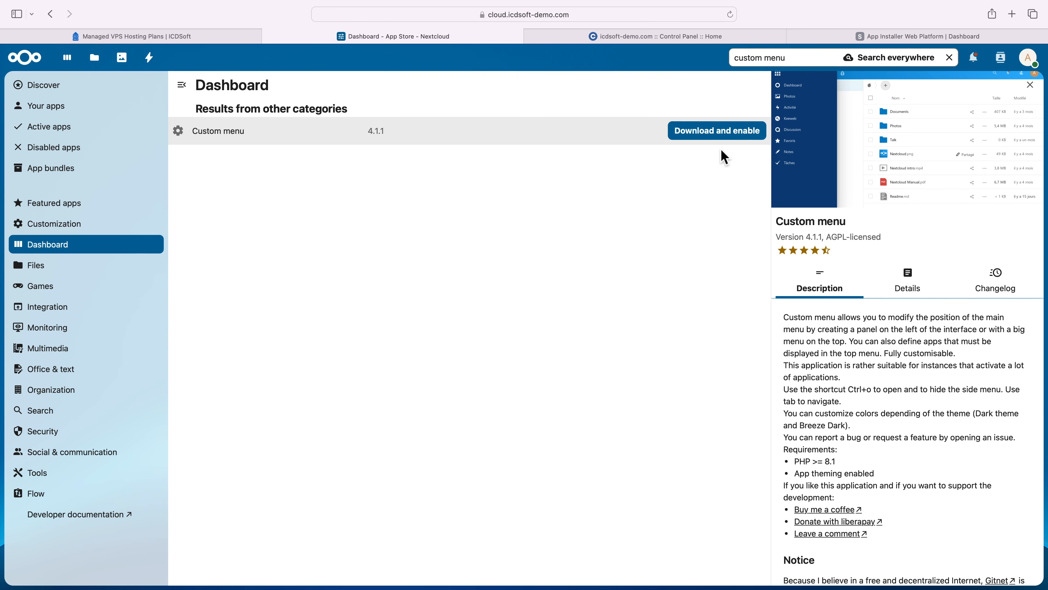
- Download and enable the Custom menu app, entering the account password to authenticate the action
left_click(719, 135)
key("super+v")
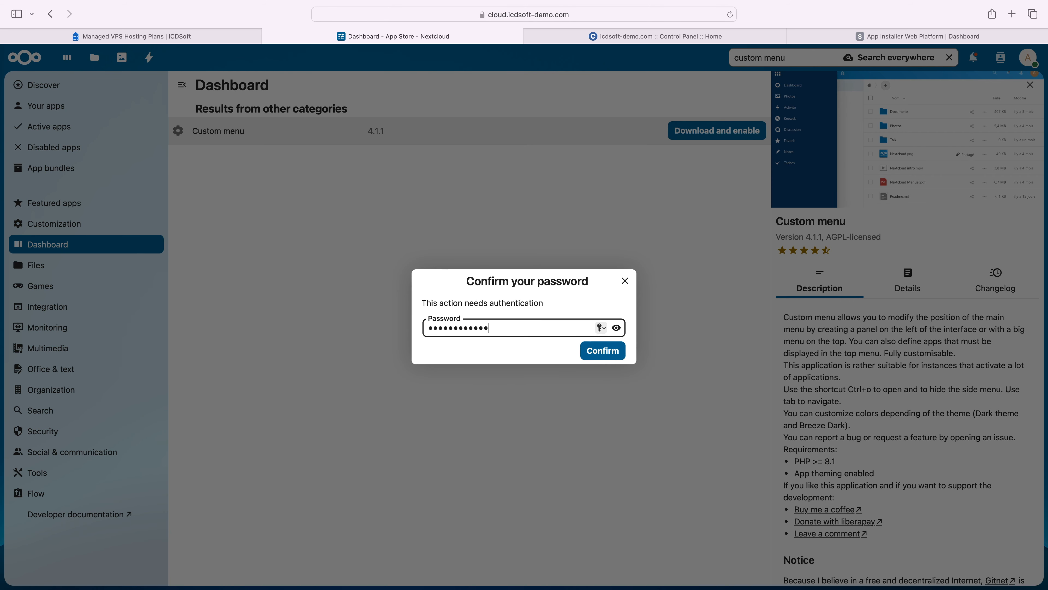
type("1")
key("Return")
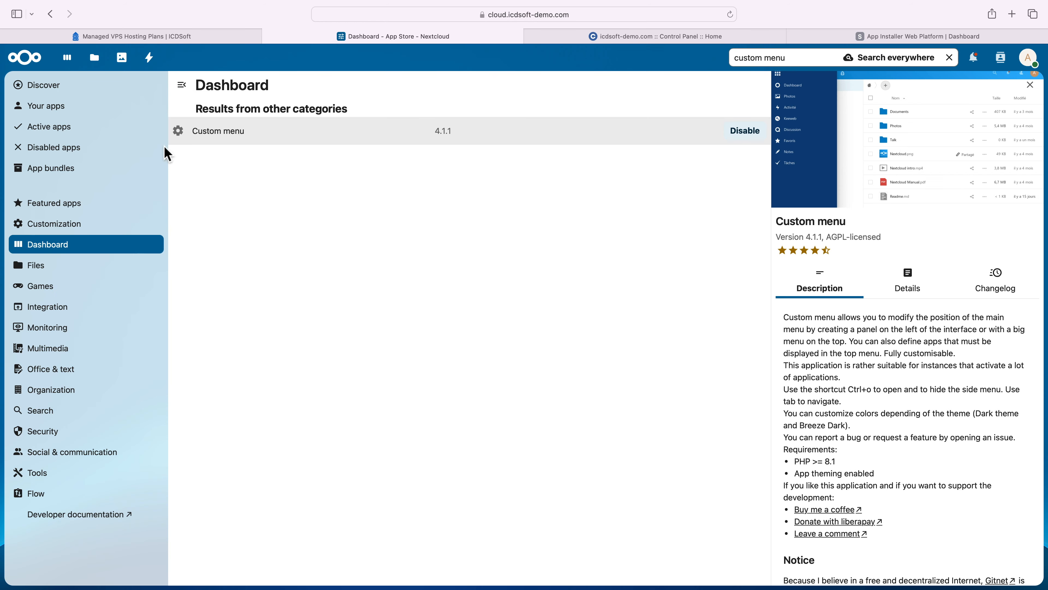
- Return to the Nextcloud dashboard and open the new grid-style app menu
left_click(38, 60)
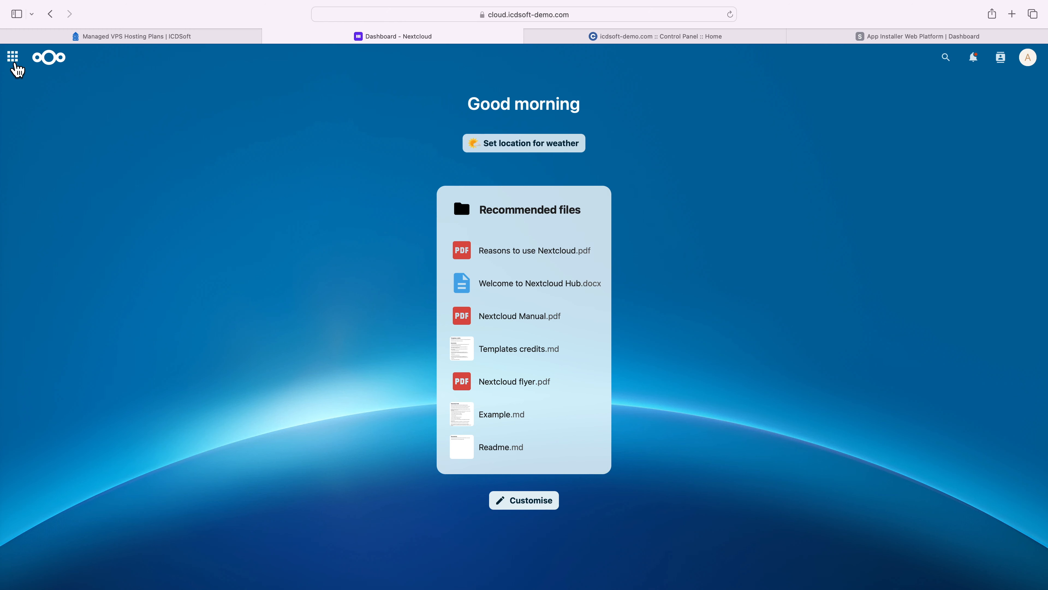
left_click(58, 85)
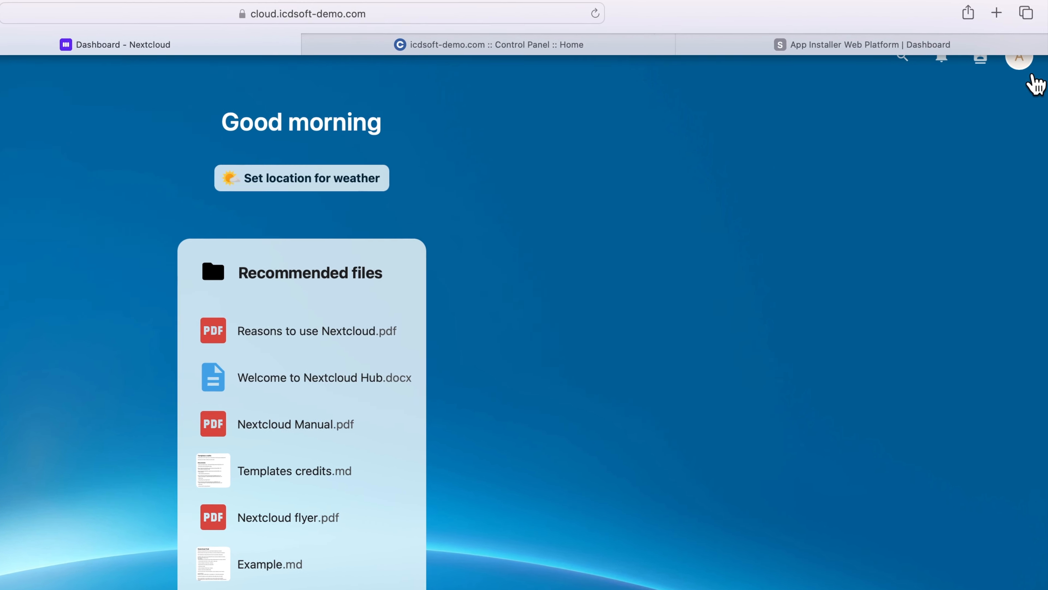
- Open the appearance and accessibility settings and set the background to the night city skyline image
left_click(1027, 73)
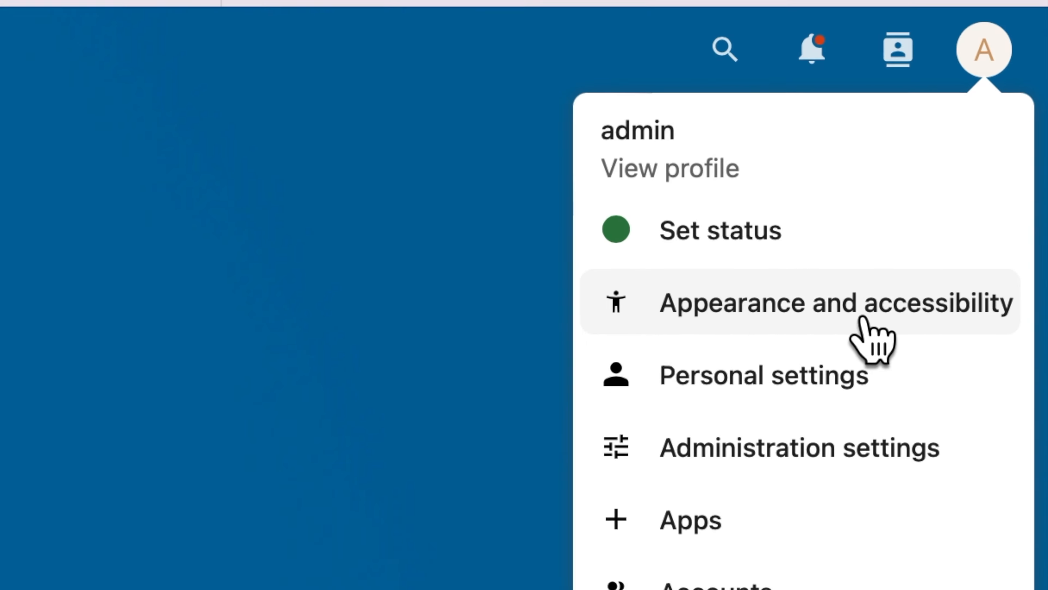
left_click(860, 318)
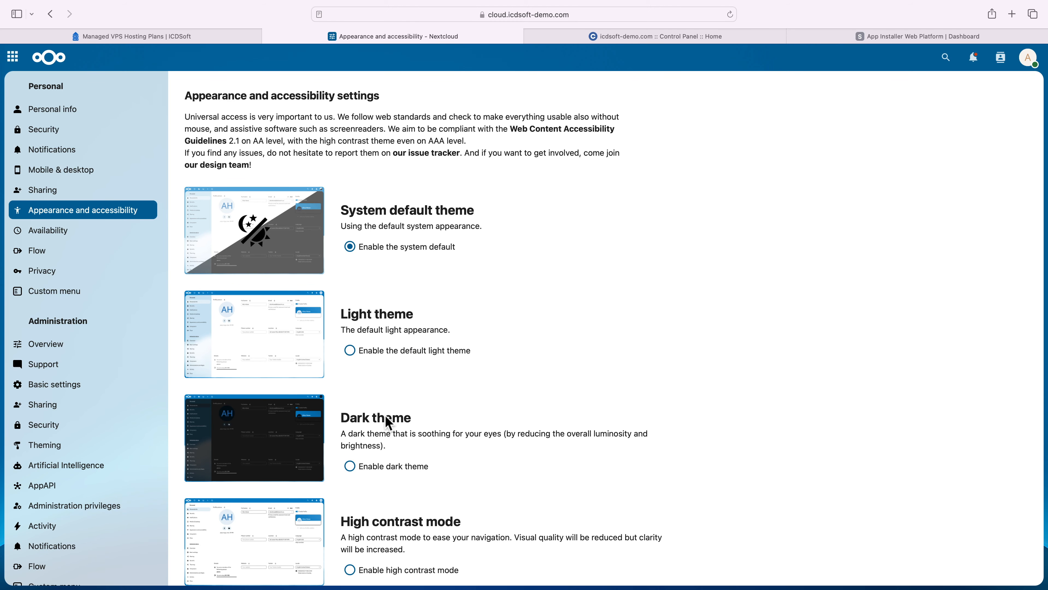
scroll(384, 416, "down", 1)
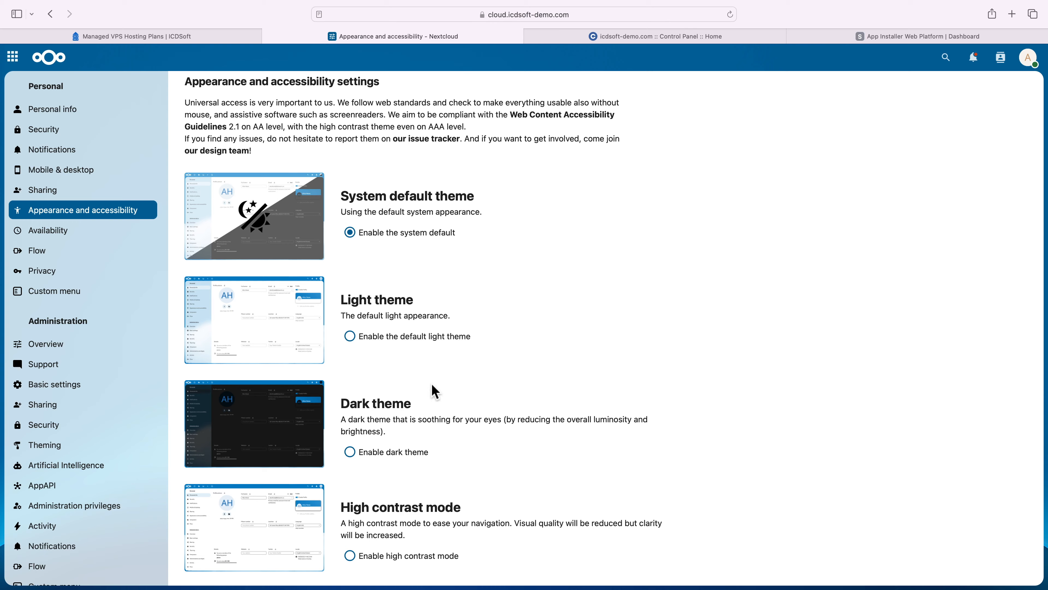
scroll(435, 392, "down", 10)
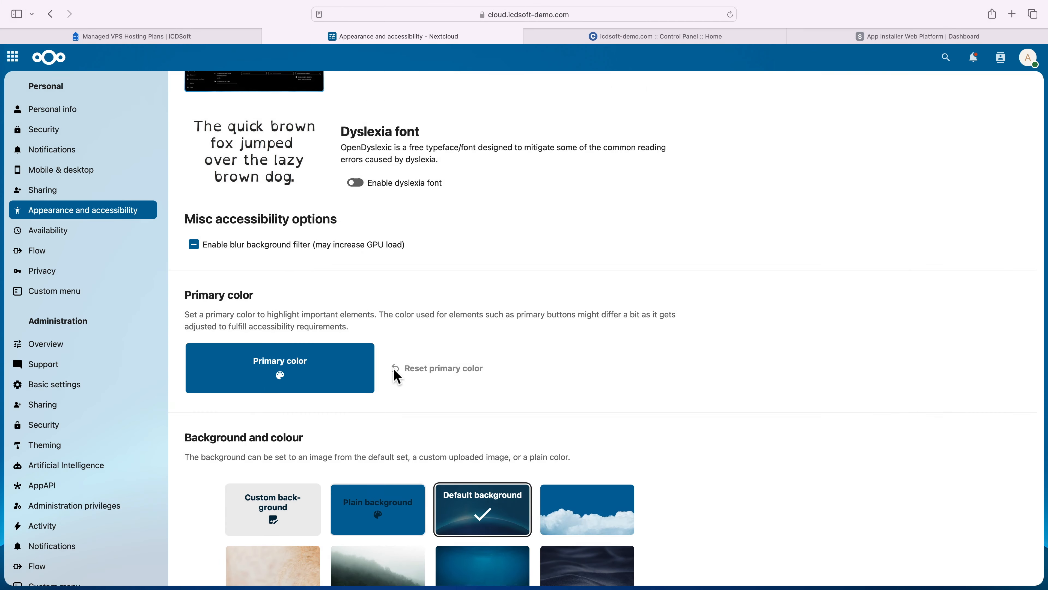
scroll(392, 372, "down", 5)
scroll(399, 378, "down", 2)
left_click(586, 518)
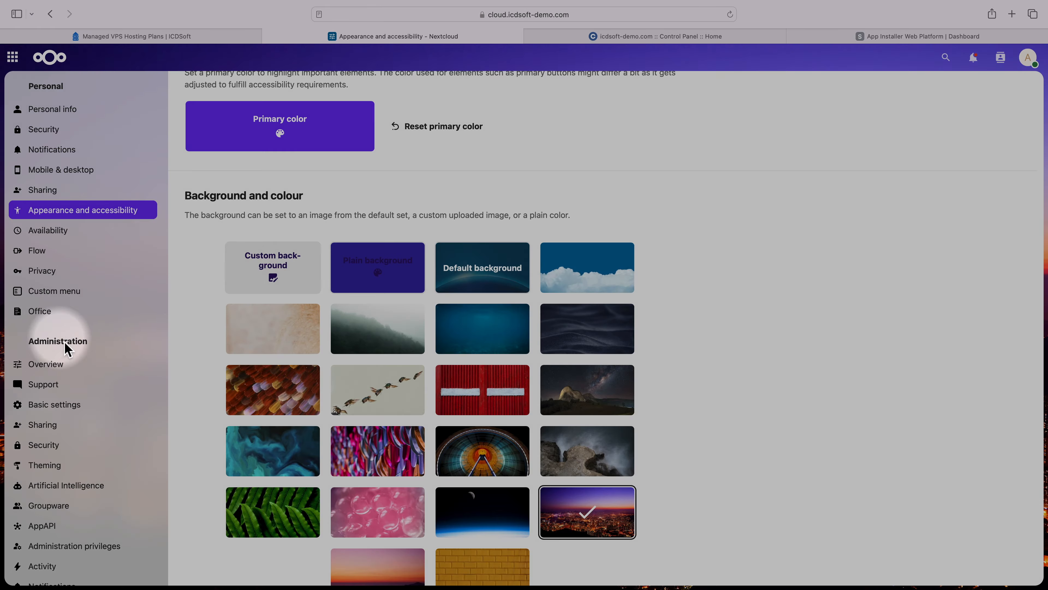
- In the Custom menu administration settings, choose the applications kept in the top menu and save the selection
scroll(74, 437, "down", 5)
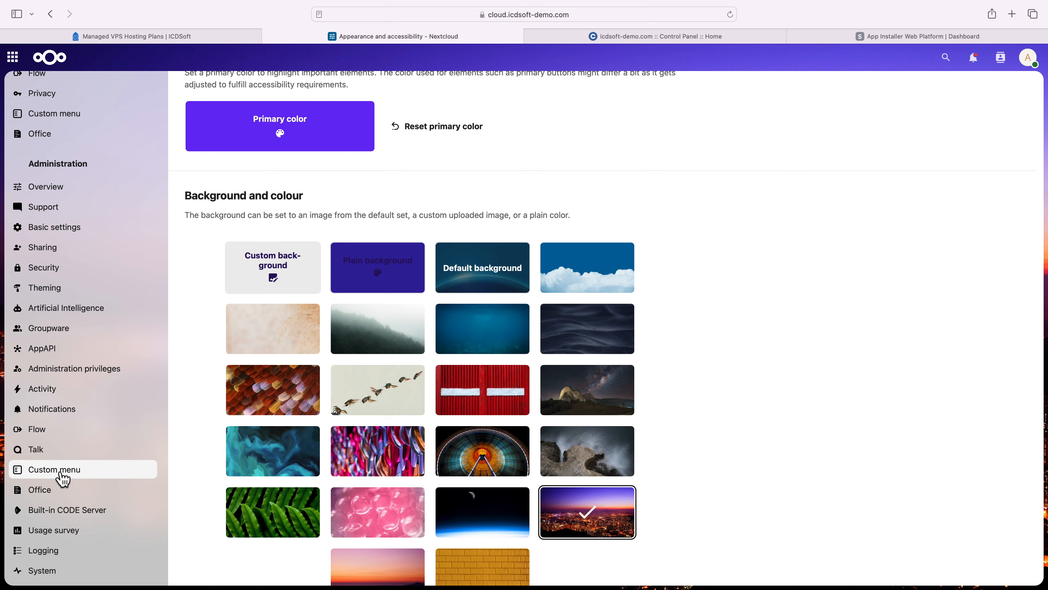
left_click(63, 479)
left_click(214, 210)
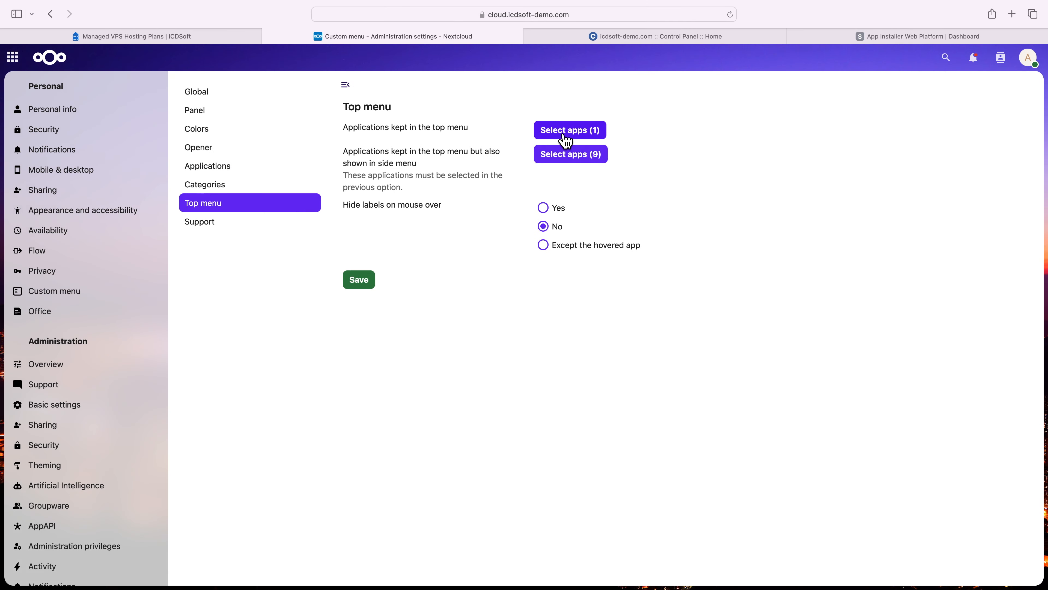
left_click(567, 136)
left_click(474, 266)
left_click(475, 289)
left_click(472, 322)
left_click(475, 358)
left_click(471, 377)
left_click(603, 406)
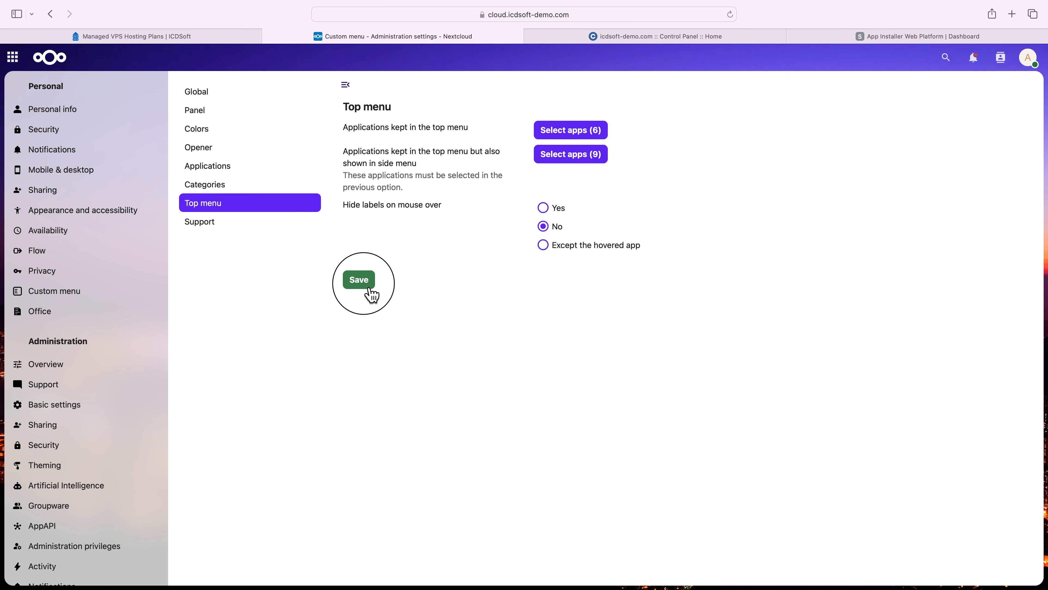
left_click(369, 289)
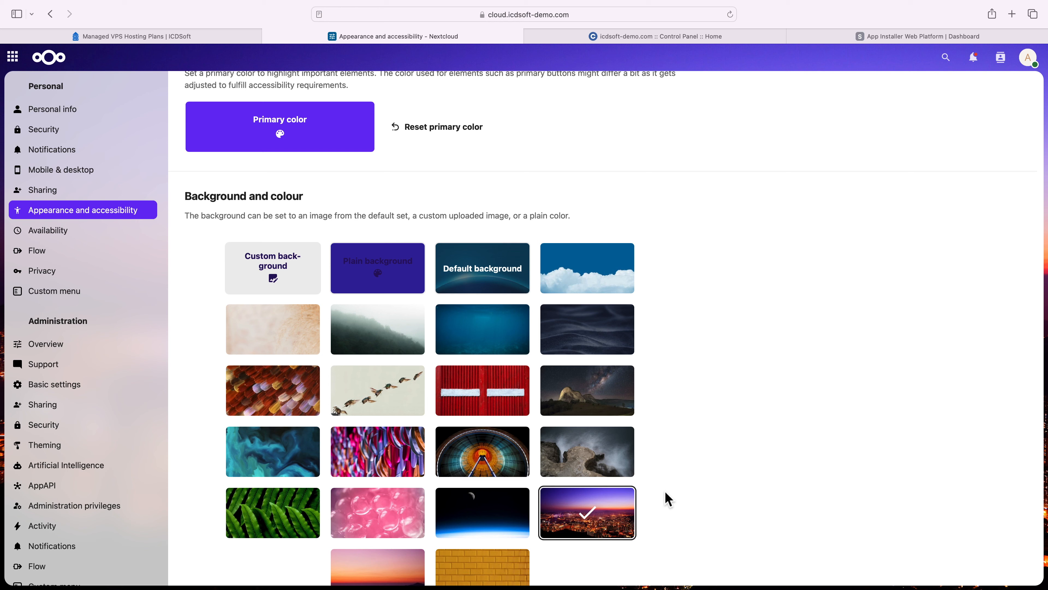
- Open Files from the app menu and review a folder's available actions and the options for uploading or creating items
left_click(17, 63)
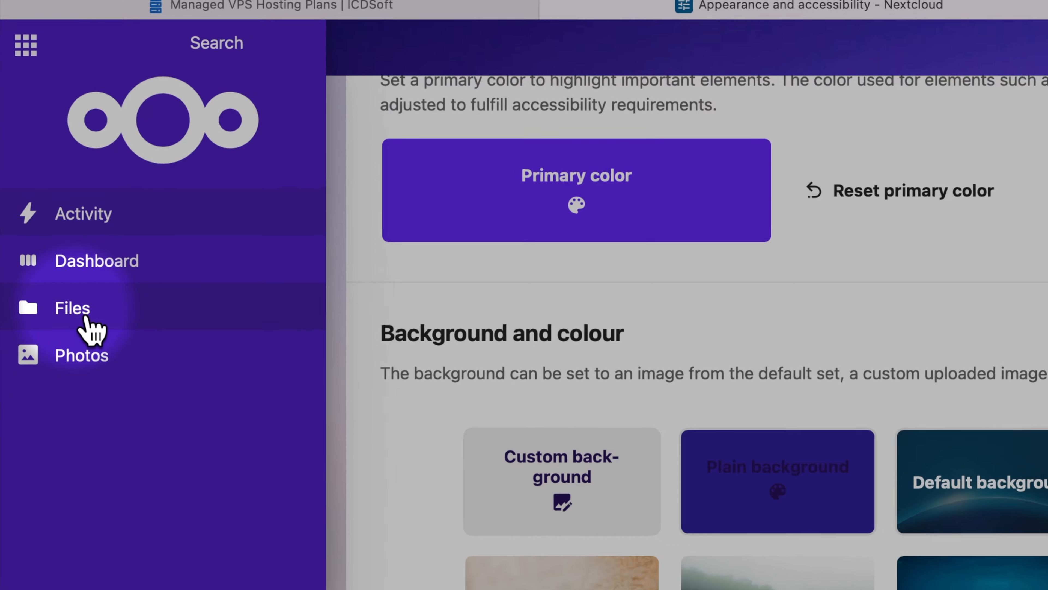
left_click(54, 234)
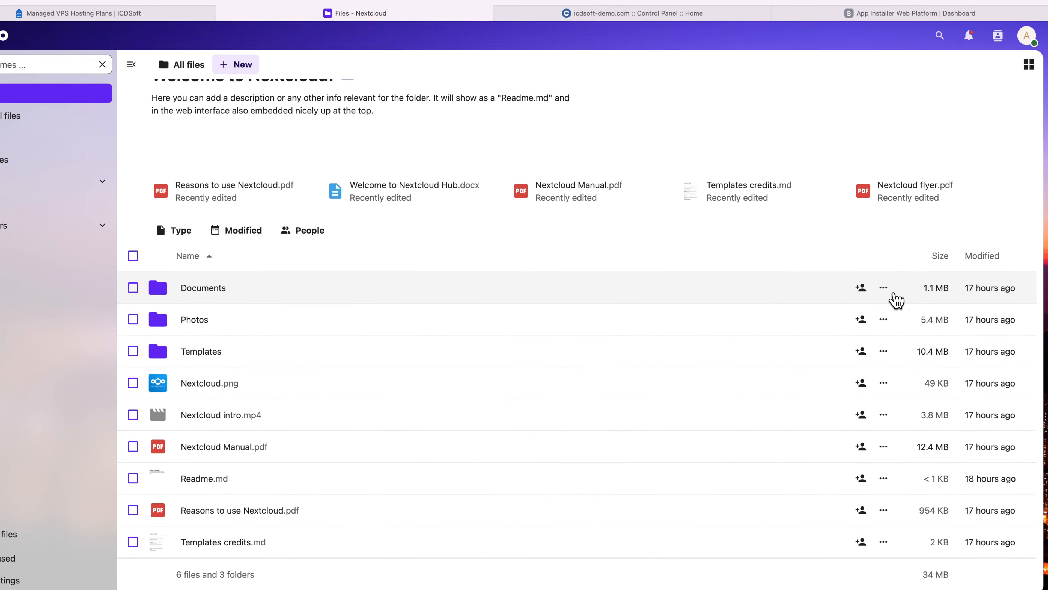
left_click(890, 294)
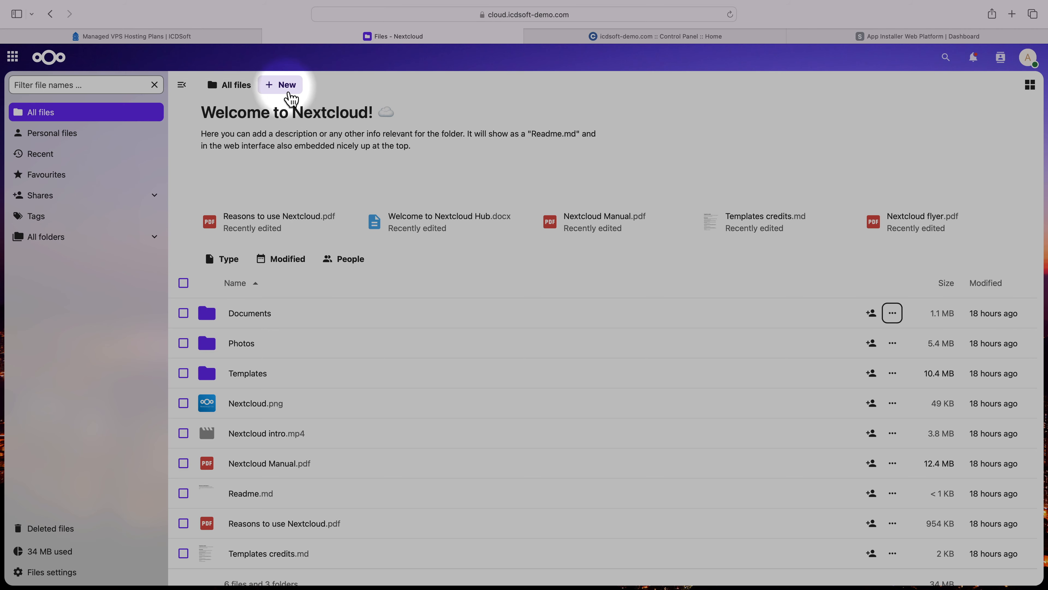
left_click(291, 96)
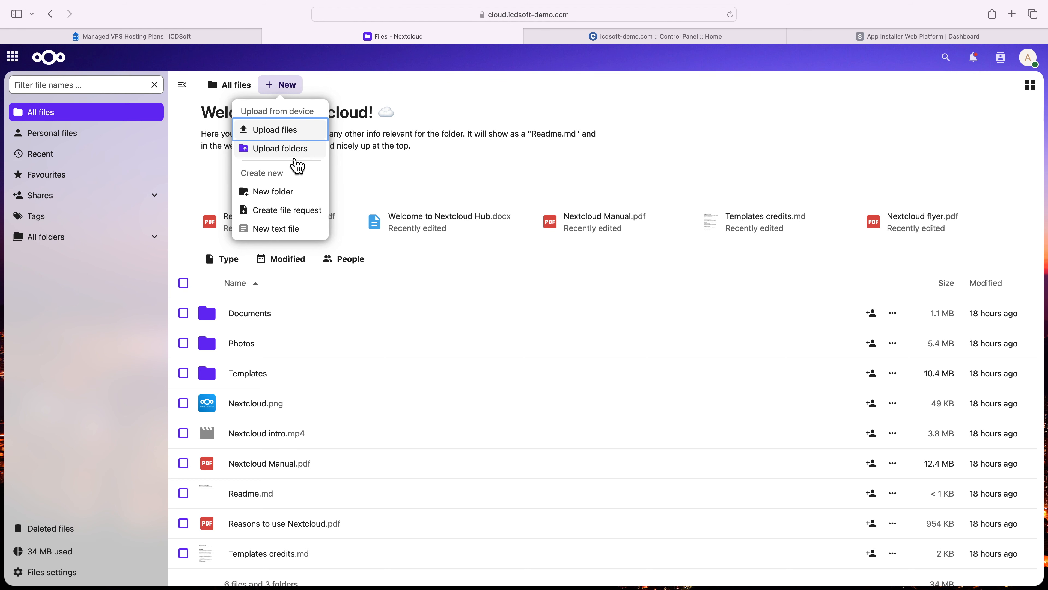
- Open nextcloud.com in a new browser tab and download the Nextcloud Files desktop client for macOS 12+
key("super+t")
type("nextc")
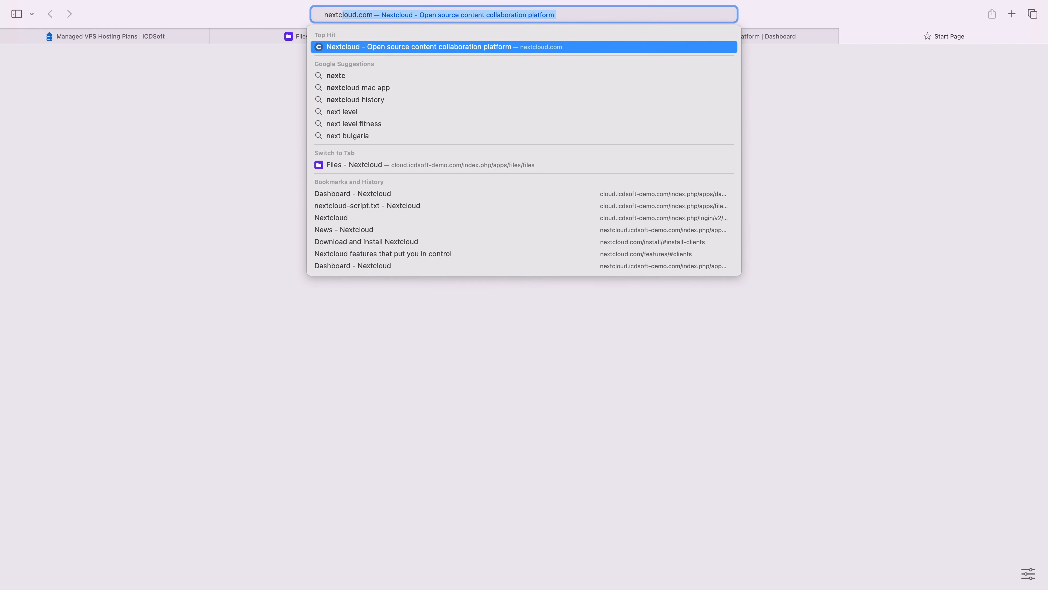
key("Return")
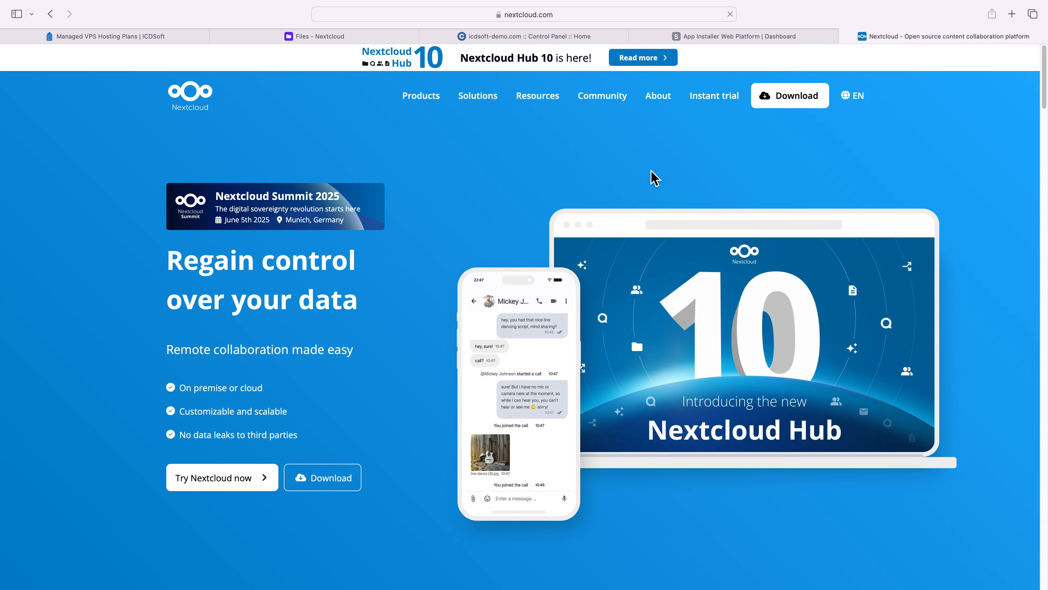
mouse_move(791, 103)
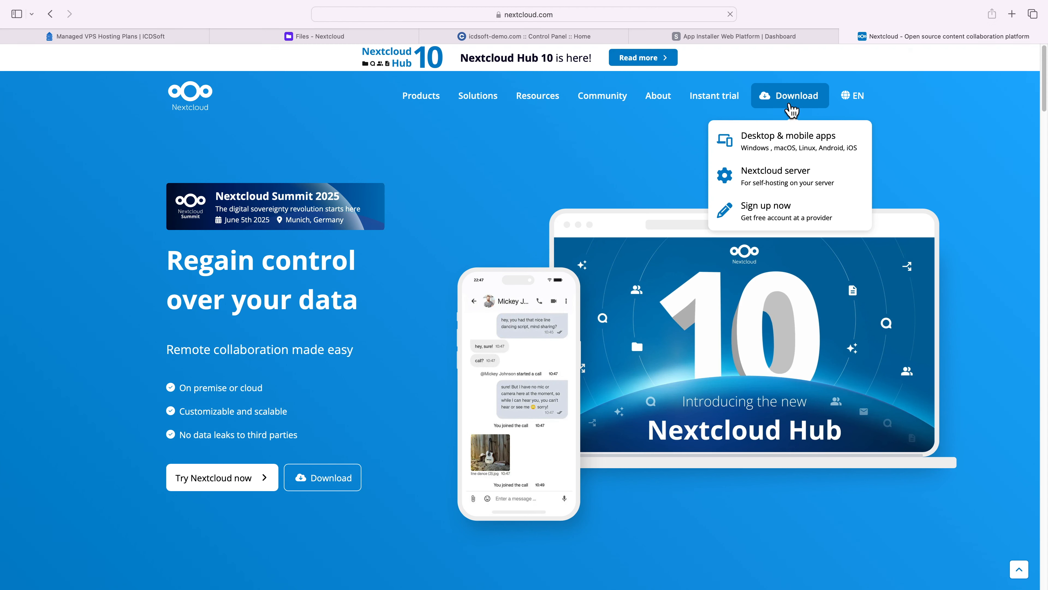
left_click(793, 138)
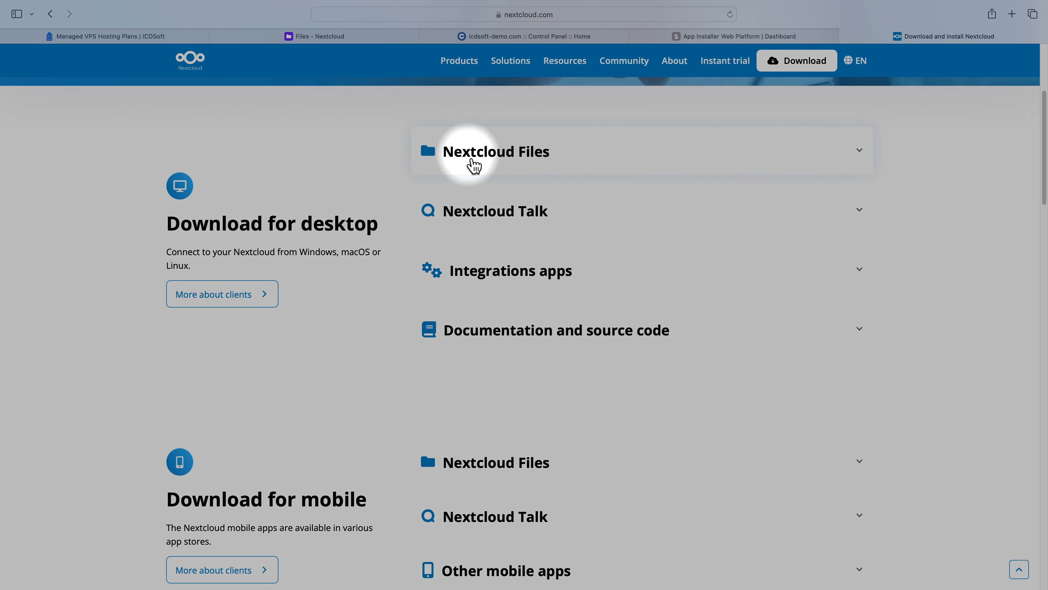
left_click(502, 162)
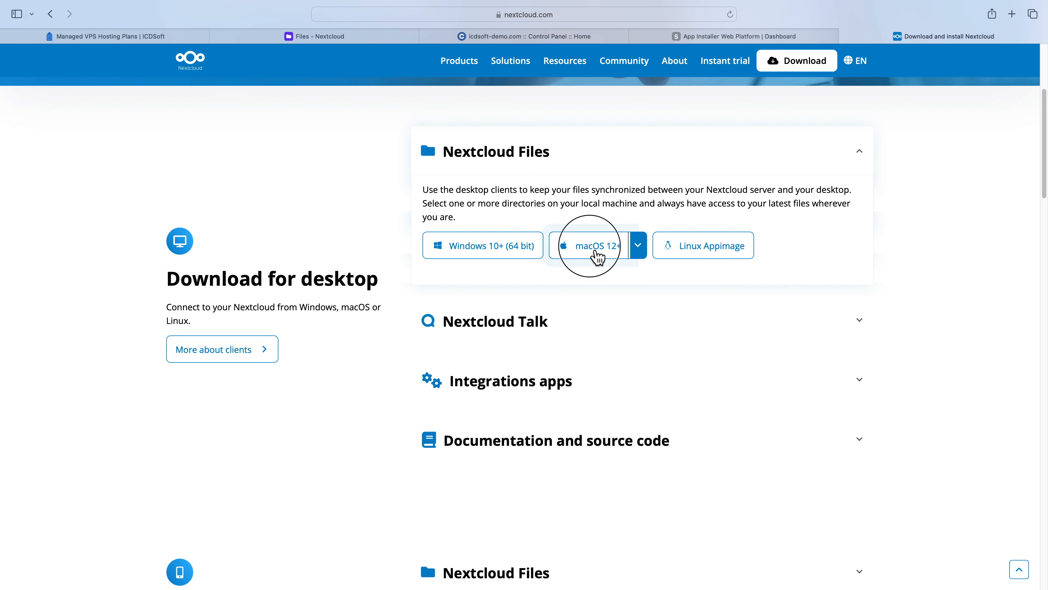
left_click(593, 259)
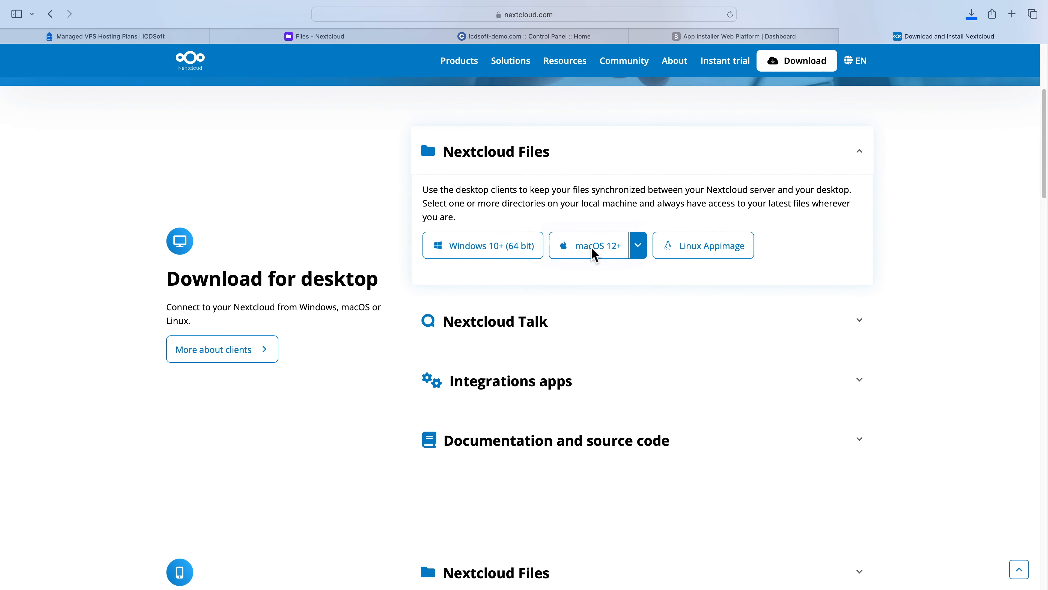
- Open the downloaded desktop client installer and start logging in to add a Nextcloud account
left_click(972, 19)
double_click(943, 68)
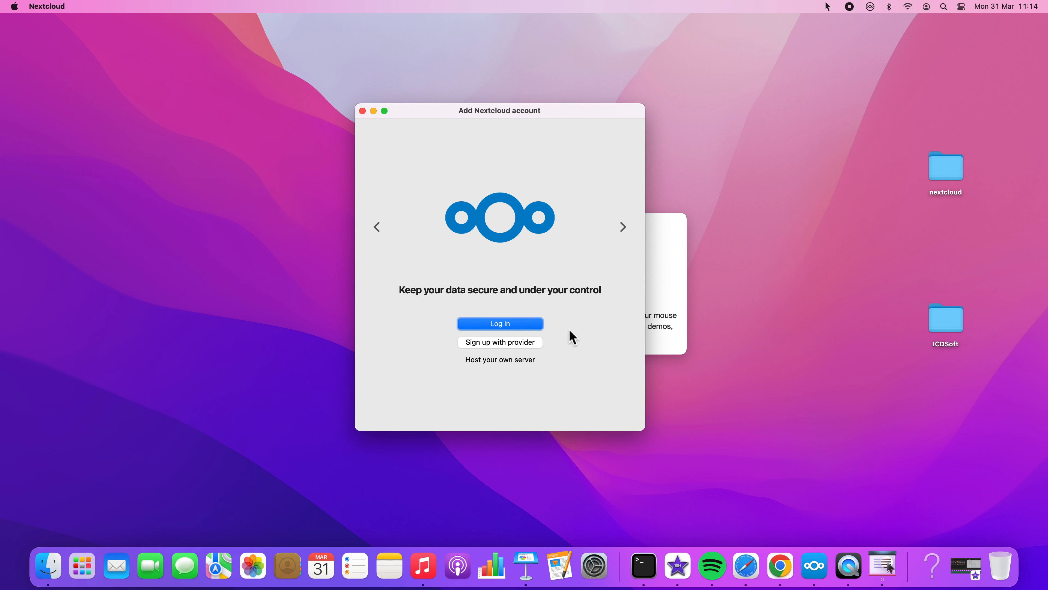
key("F1")
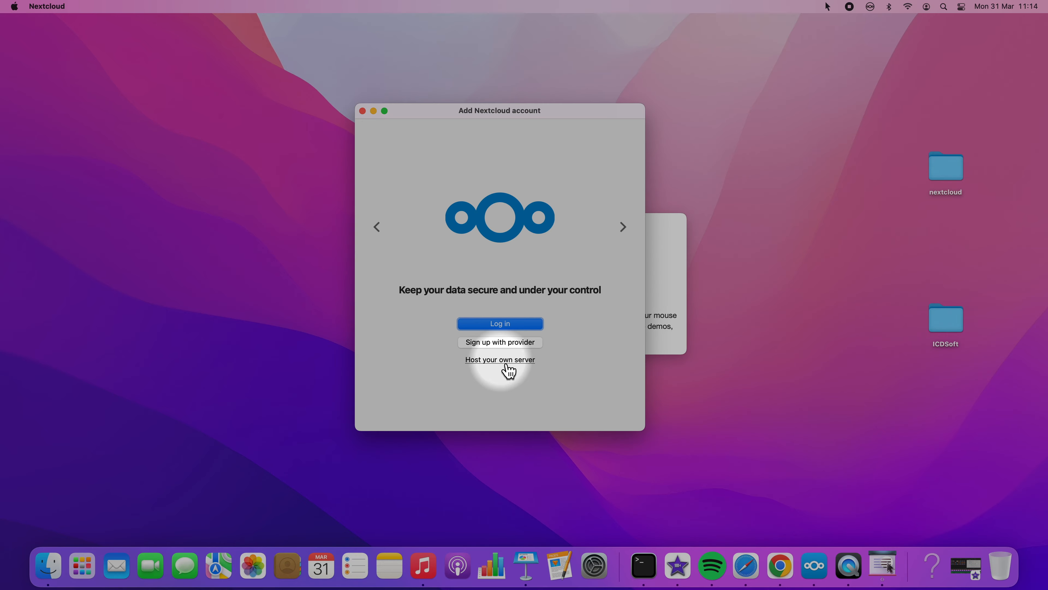
key("F1")
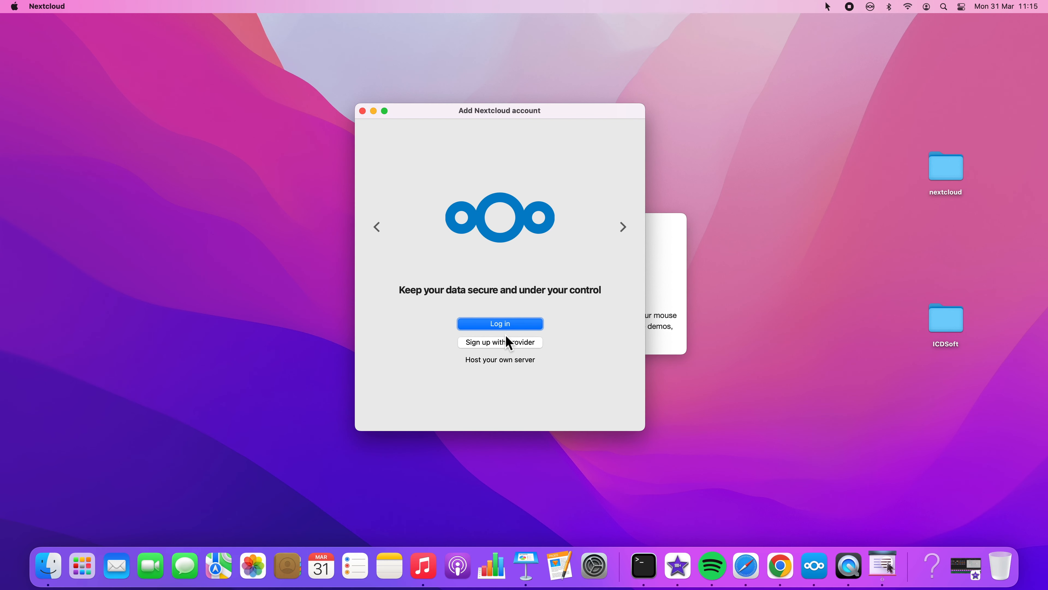
key("F1")
key("F1")
left_click(502, 325)
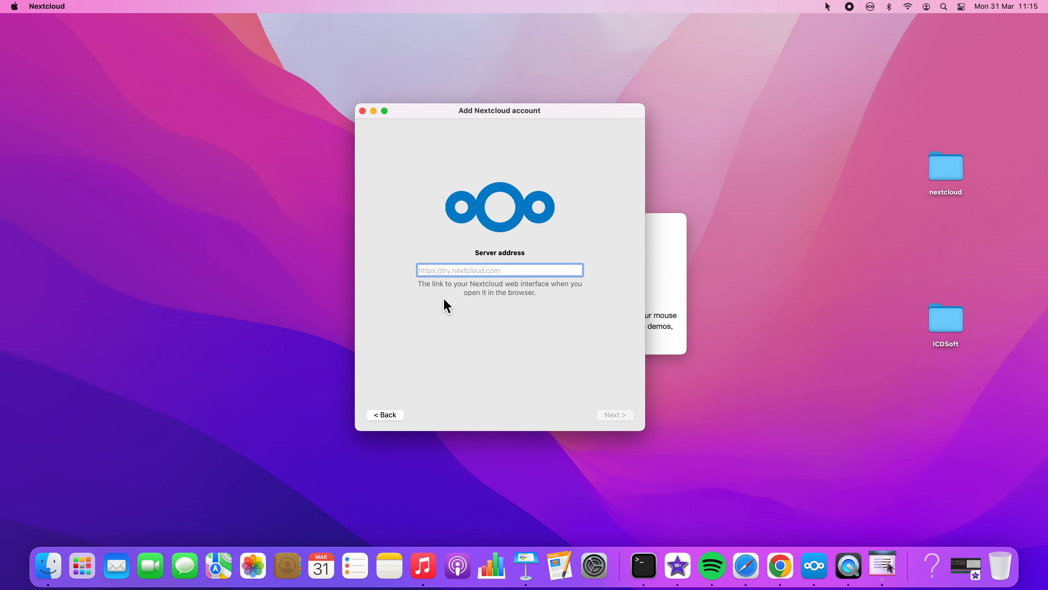
left_click(743, 567)
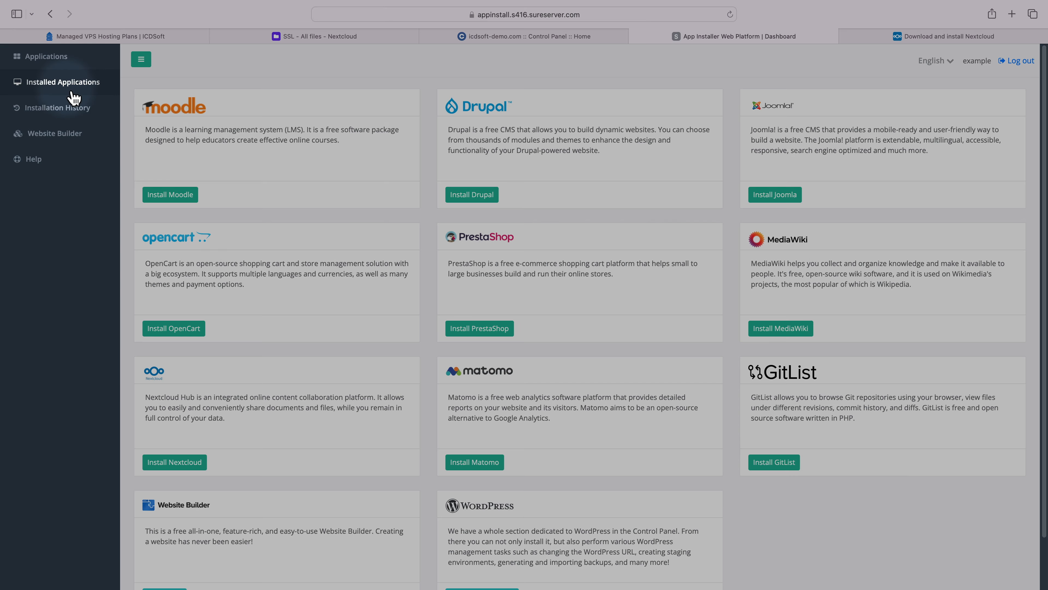
left_click(74, 95)
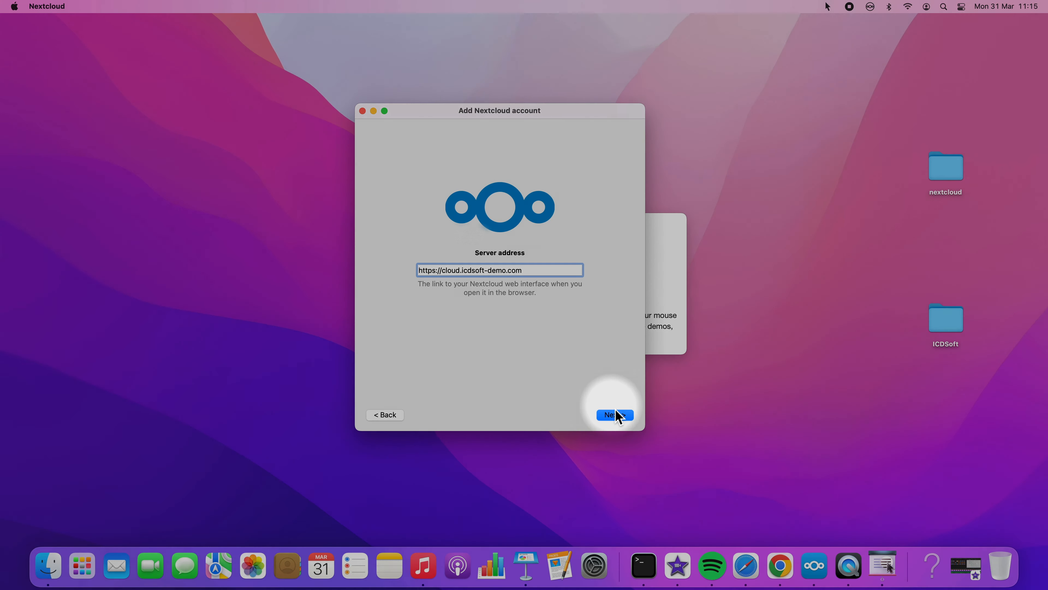
left_click(615, 415)
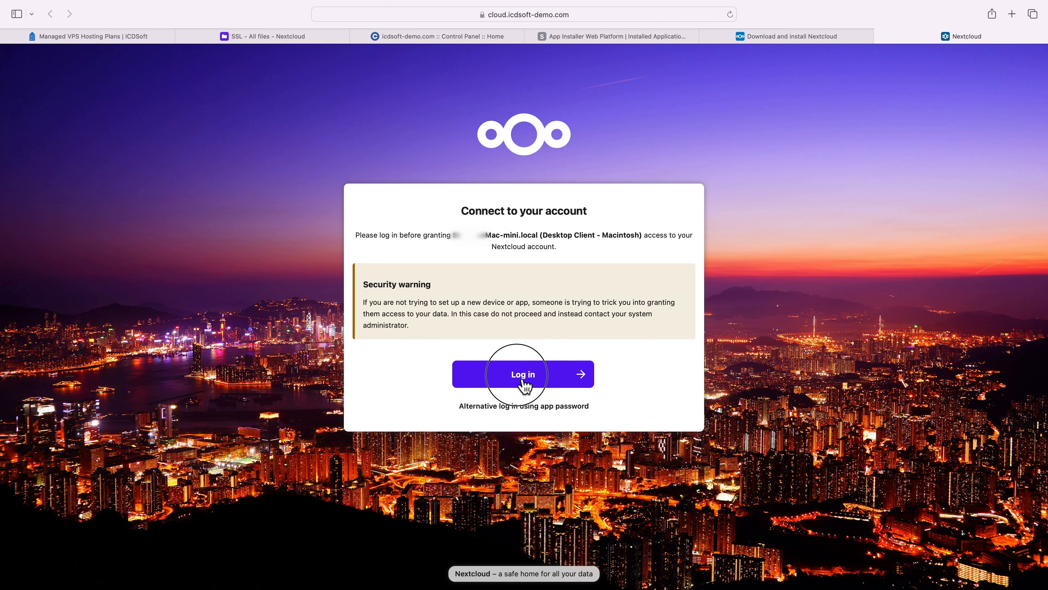
left_click(524, 384)
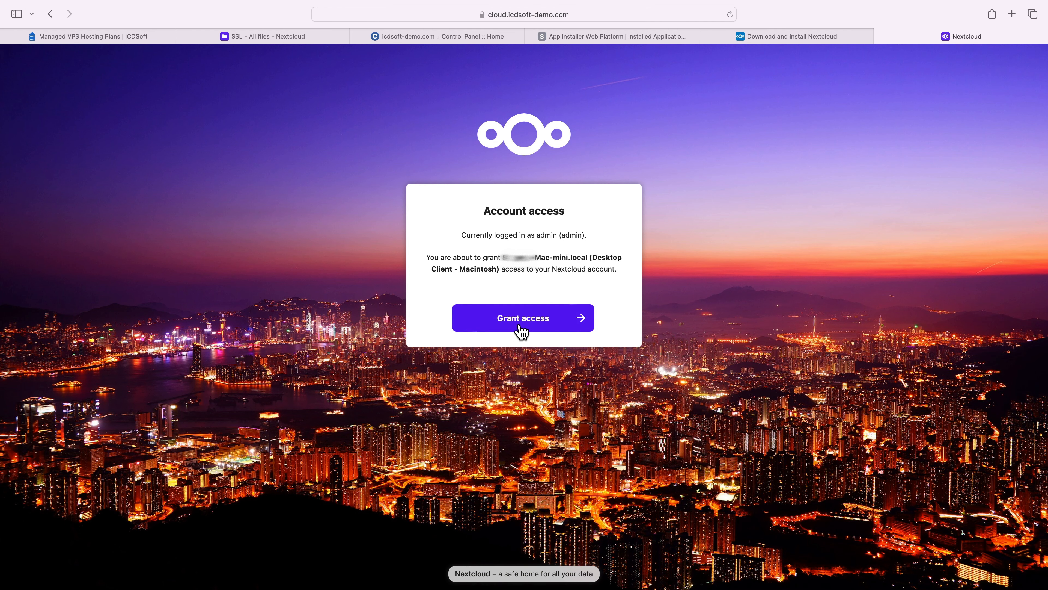
left_click(520, 326)
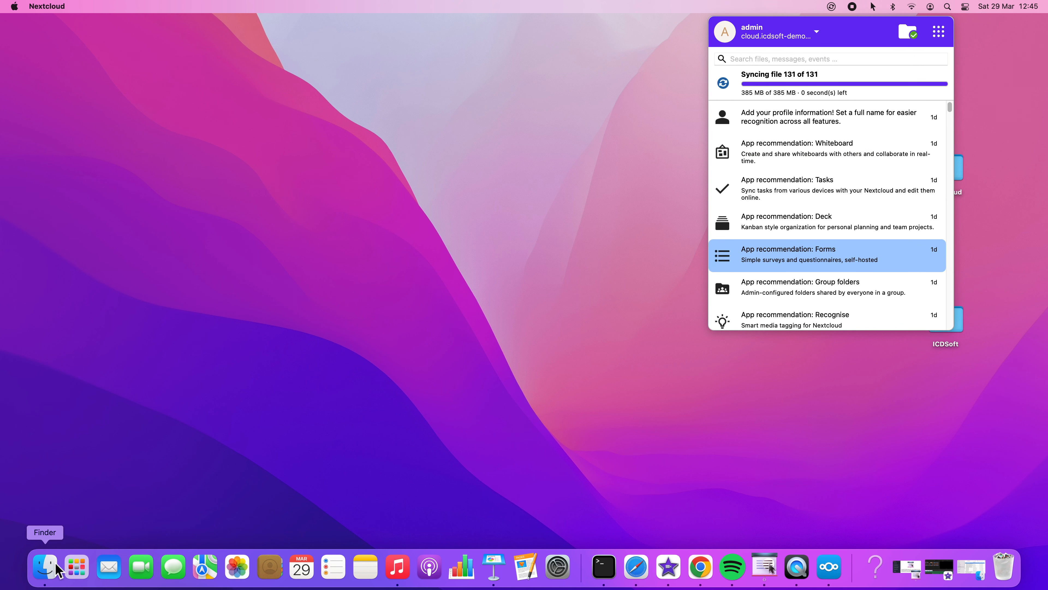
- In Finder, copy the SSL folder from Documents into the synced Nextcloud folder
left_click(52, 572)
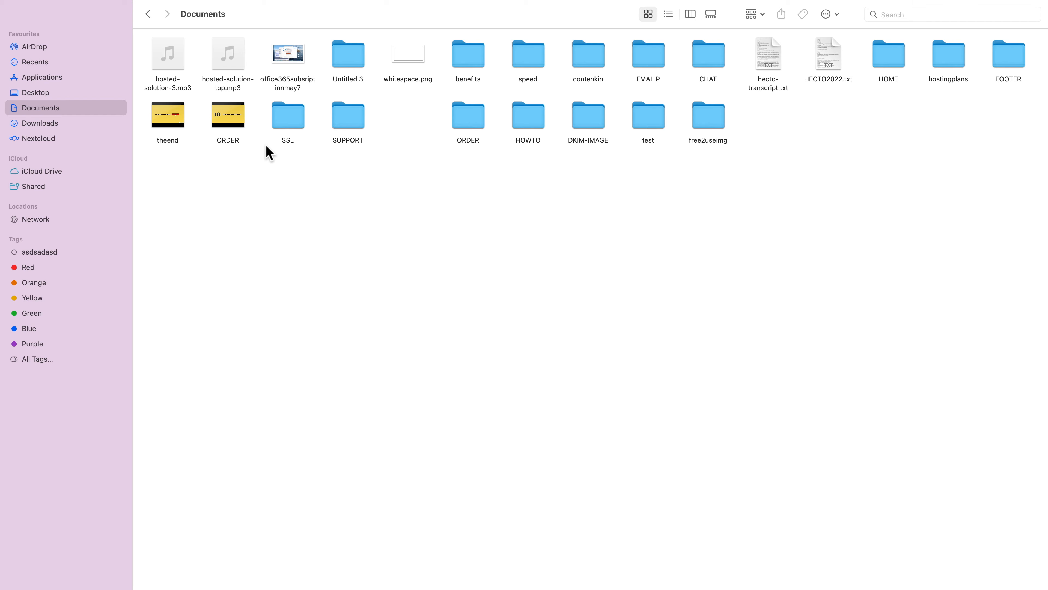
left_click(288, 124)
right_click(288, 123)
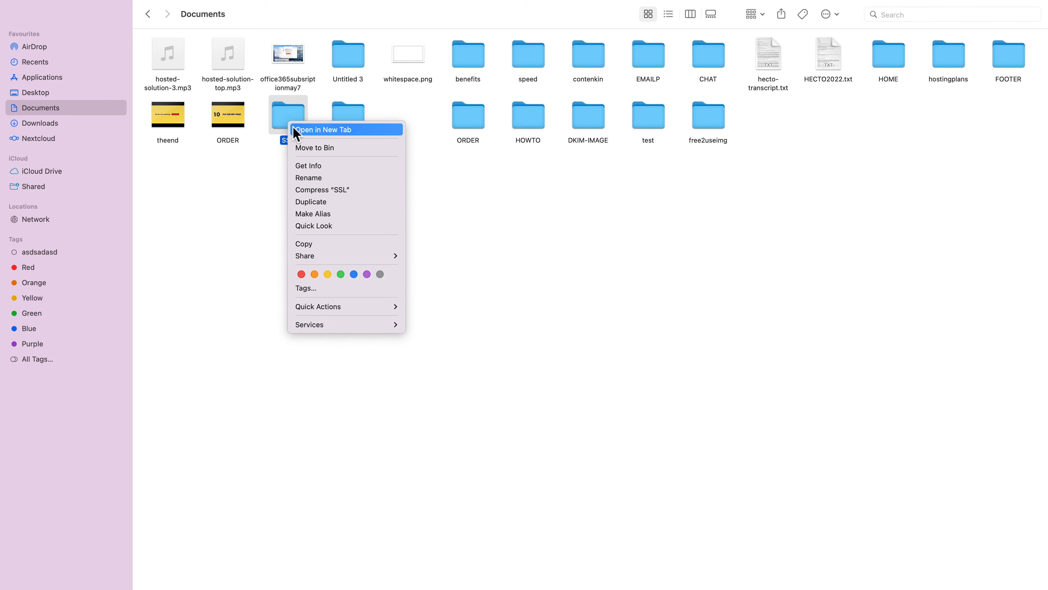
left_click(328, 247)
left_click(47, 139)
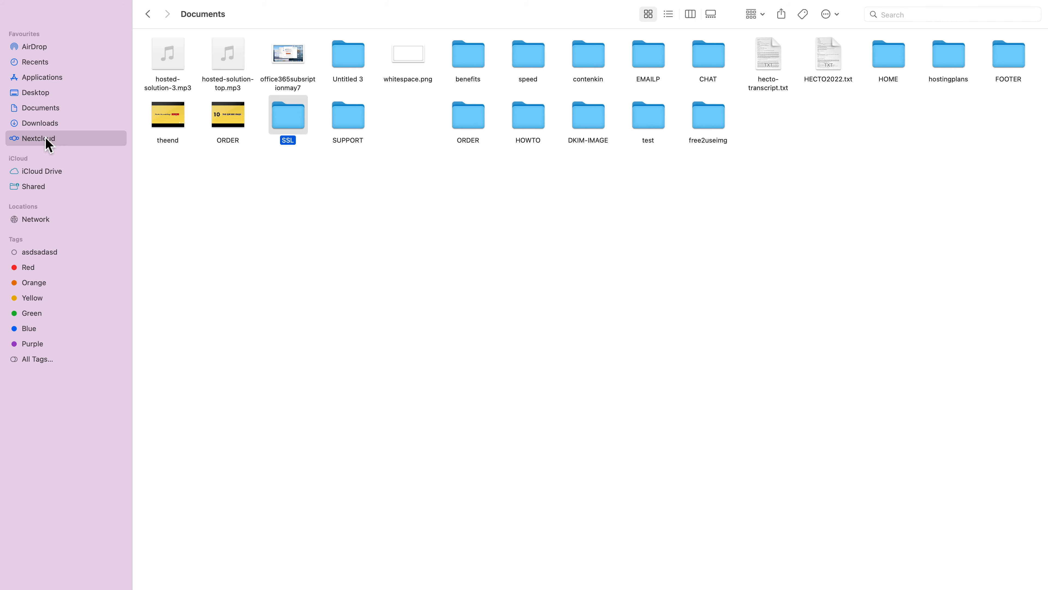
key("super+v")
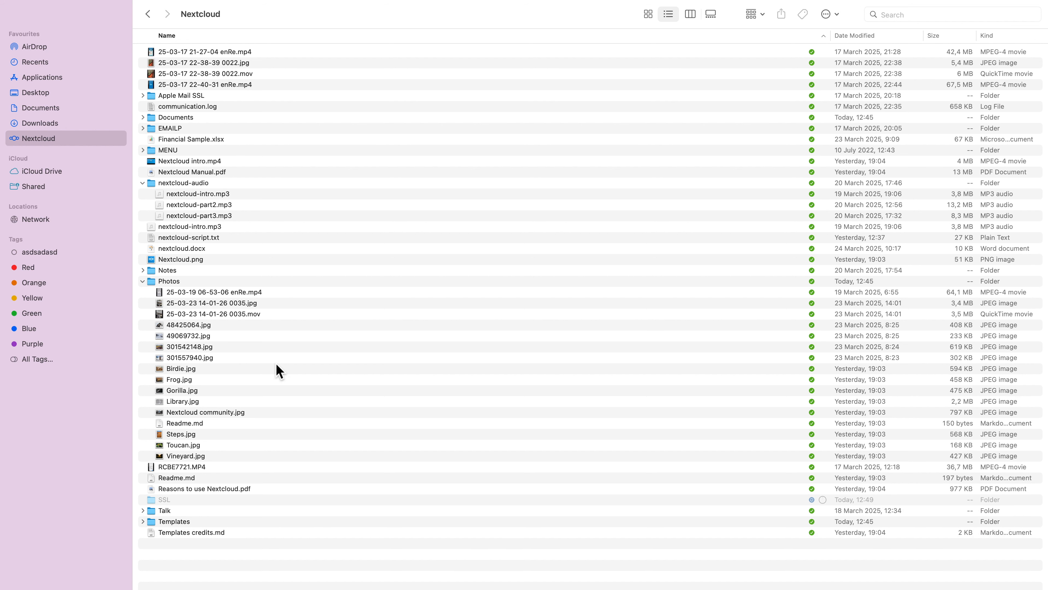
- Examine the contents of the SSL folder inside the synced Nextcloud folder in Finder
left_click(162, 499)
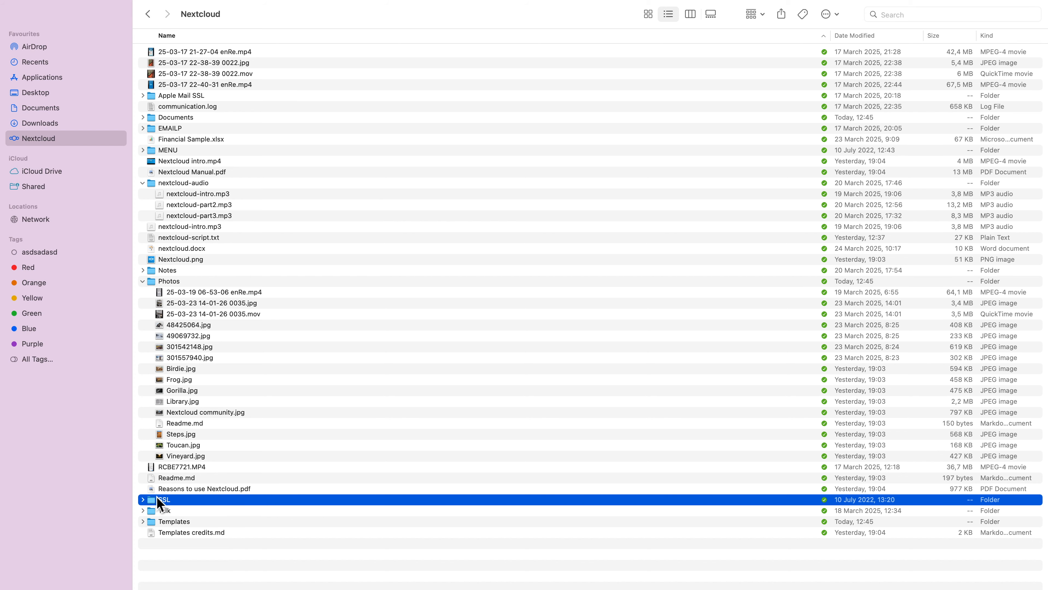
left_click(142, 500)
left_click(143, 499)
left_click(143, 499)
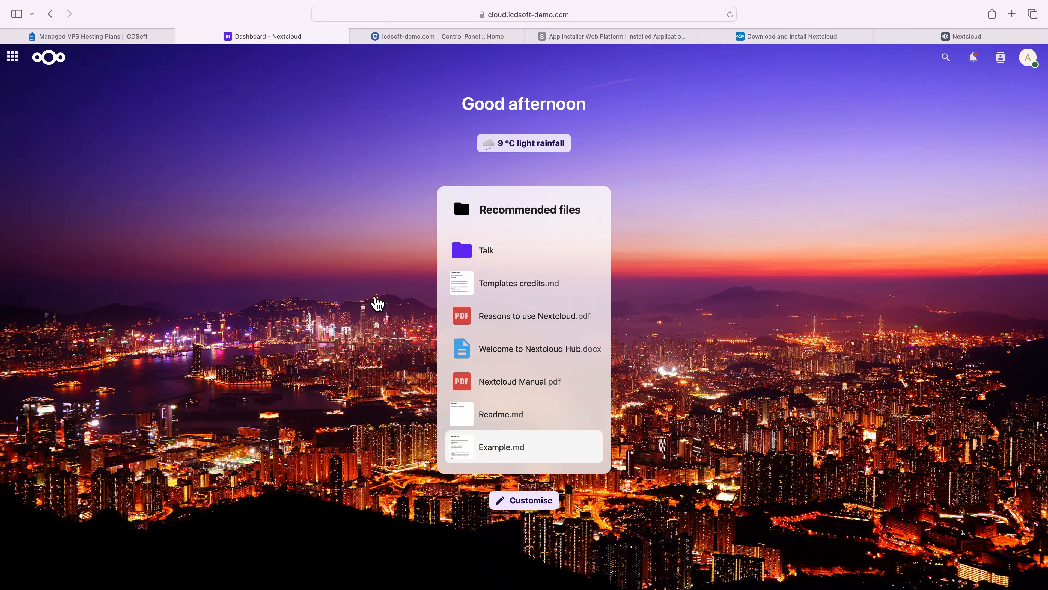
- Switch to the browser and check the SSL folder in the Nextcloud Files app
left_click(48, 192)
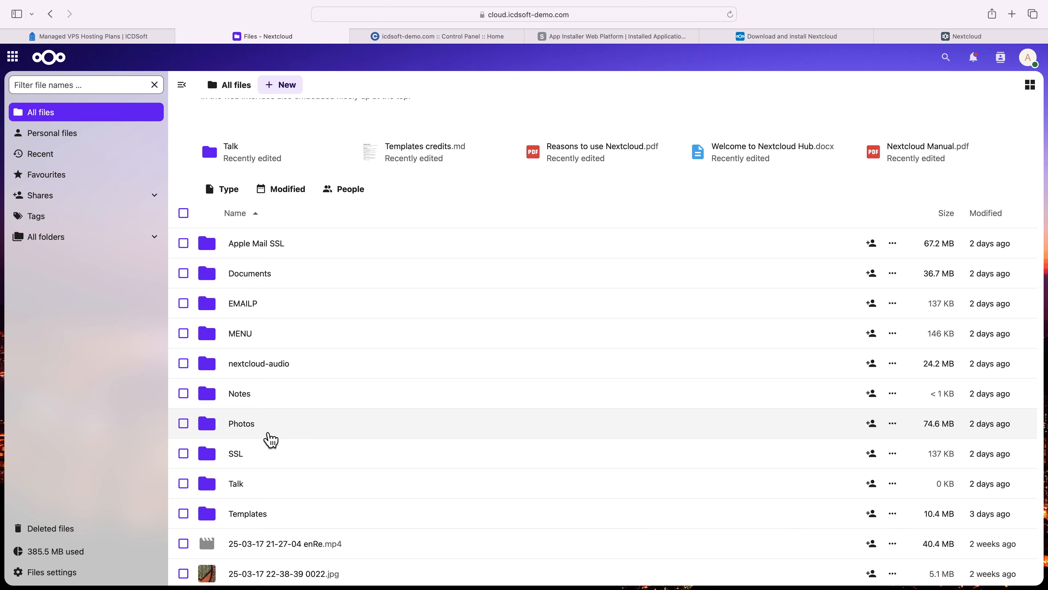
left_click(240, 461)
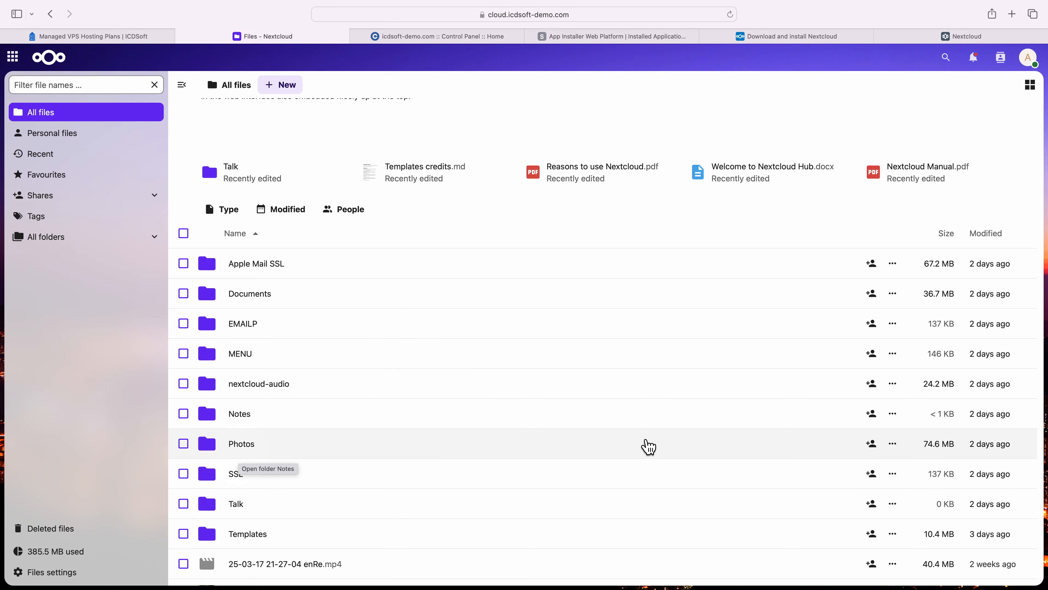
- Create an external share link for the SSL folder and open the copied link in a new browser tab
left_click(881, 481)
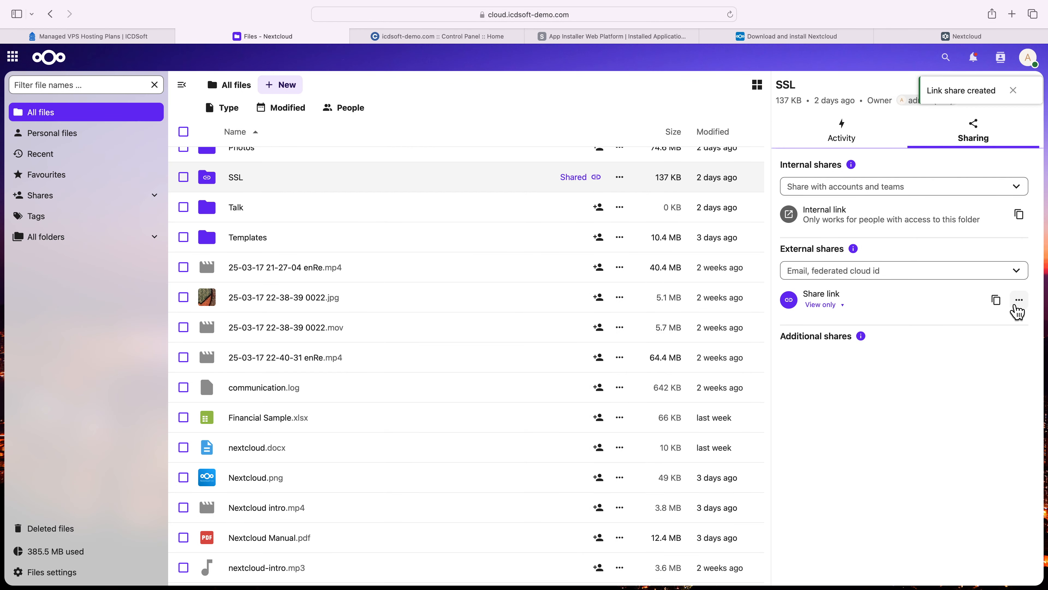
left_click(997, 301)
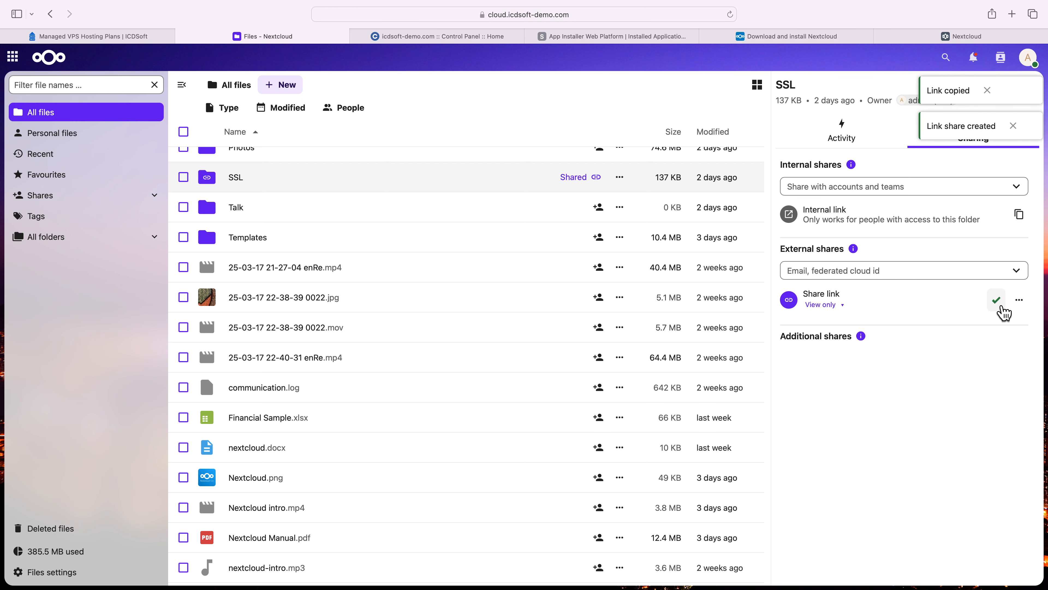
key("super+t")
key("super+v")
key("Return")
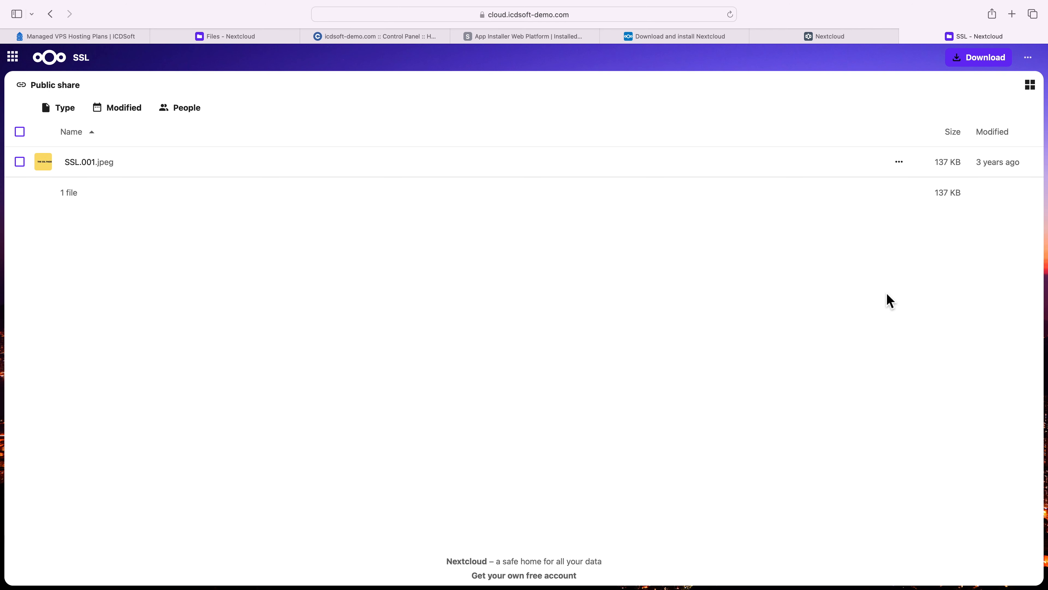
- View SSL.001.jpeg in the public share and check the actions offered for the file
left_click(114, 167)
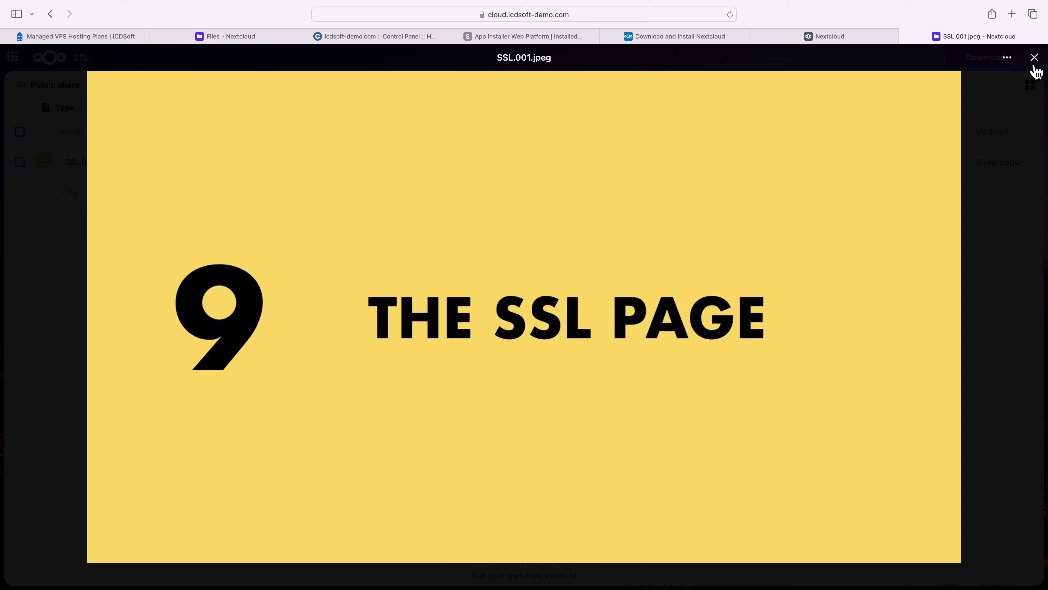
left_click(1035, 58)
left_click(908, 168)
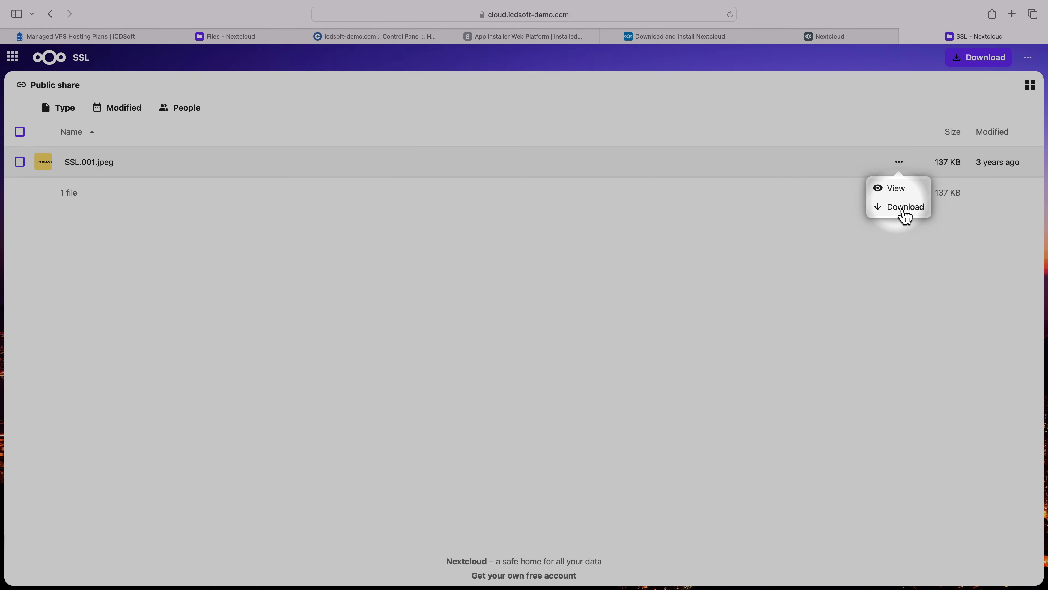
left_click(901, 241)
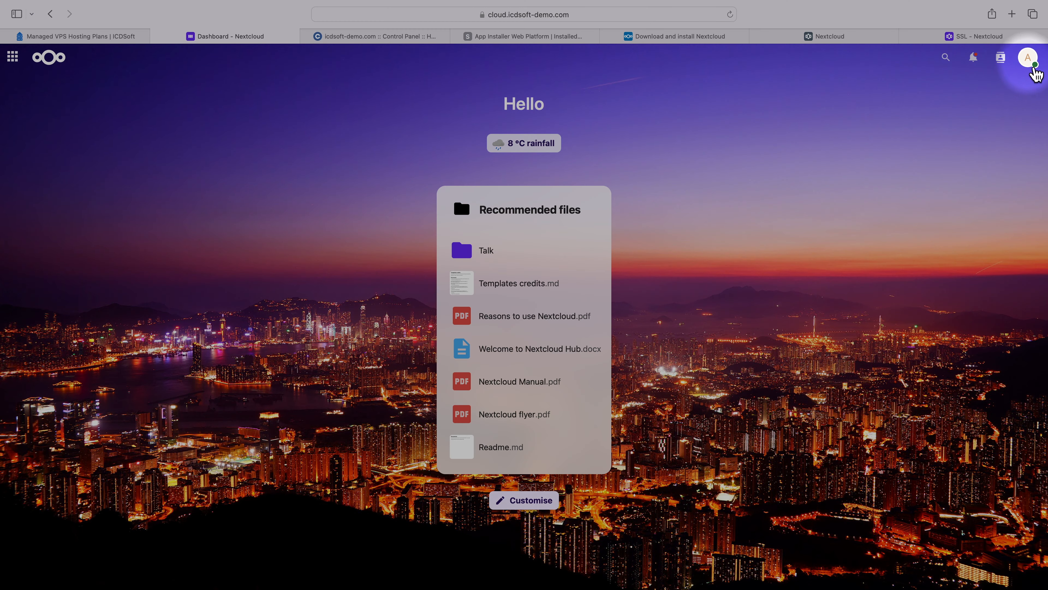
- In the personal security settings, create an app password named My iPhone, authorised with the account password, and show its QR code for mobile apps
left_click(1030, 58)
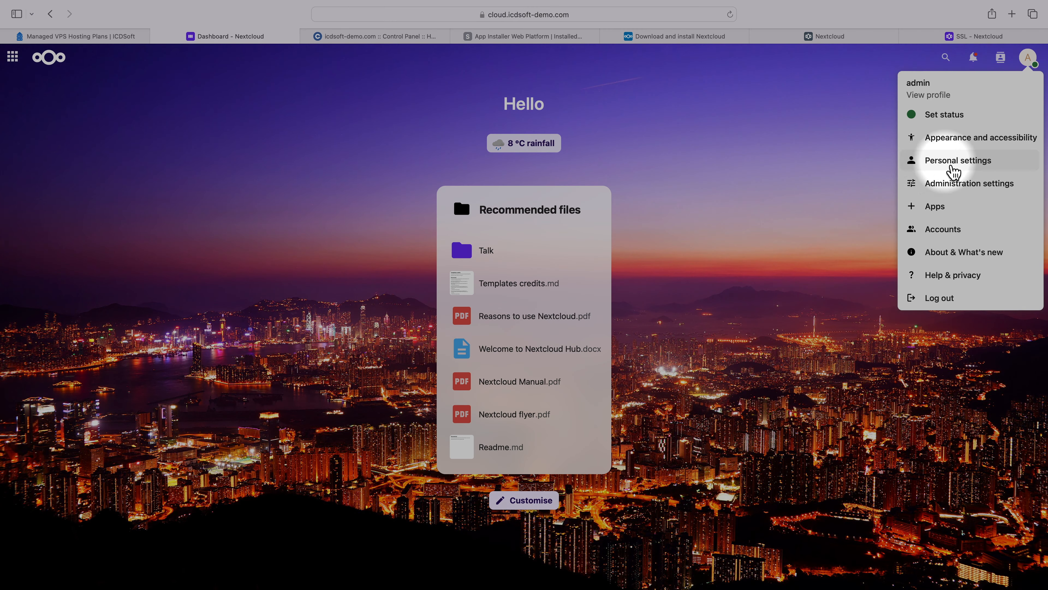
left_click(951, 166)
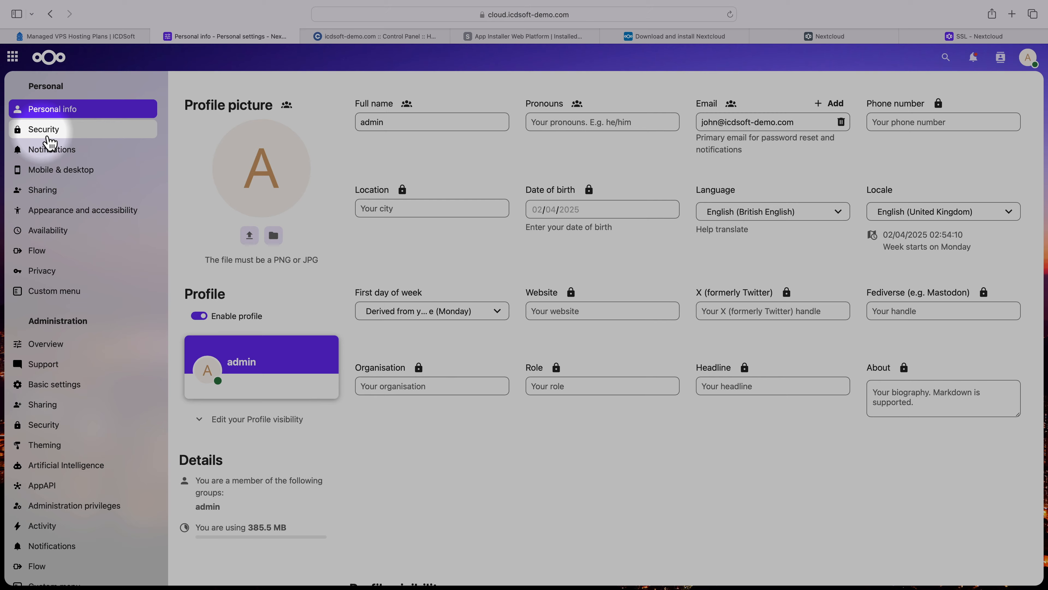
left_click(49, 135)
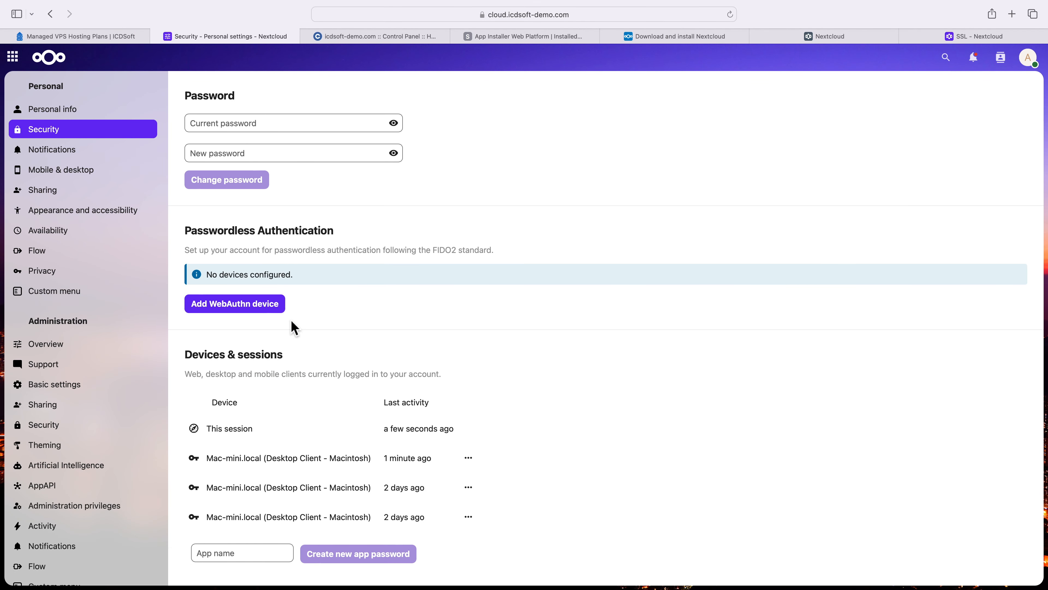
left_click(243, 553)
type("My iPho")
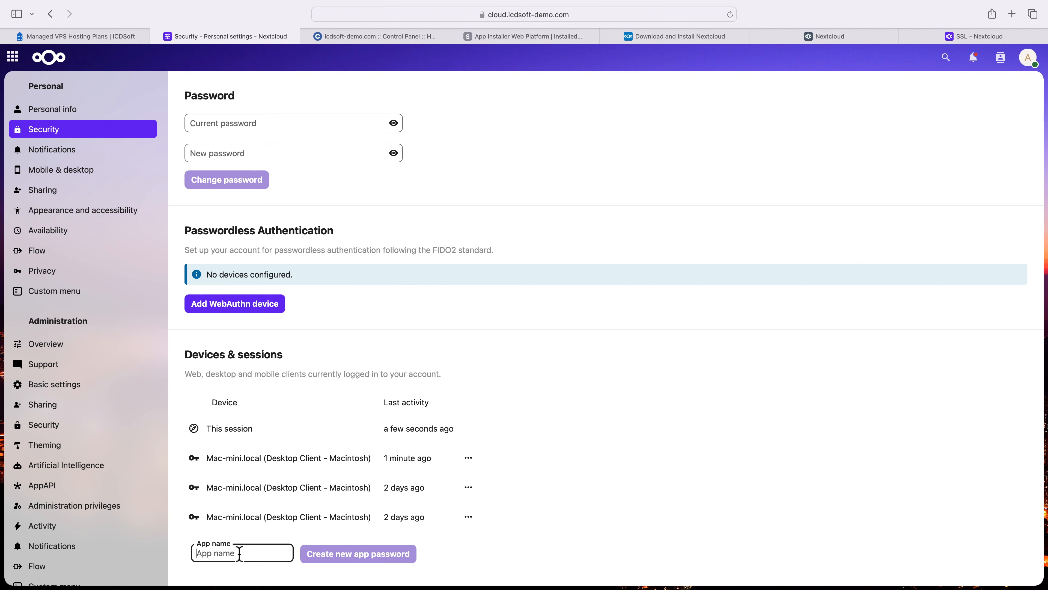
type("ne")
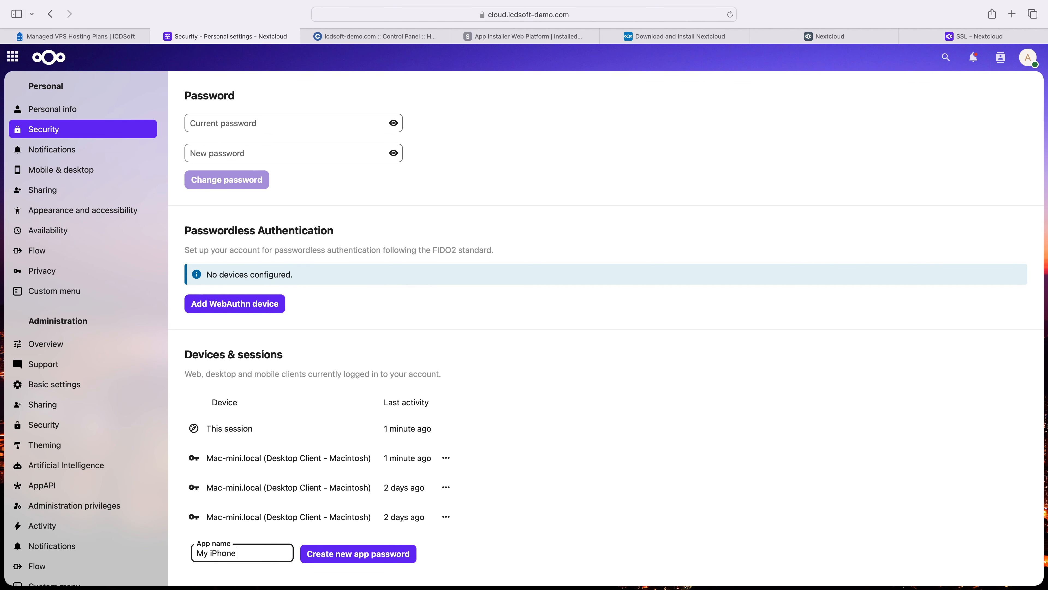
left_click(340, 562)
key("super+v")
key("Return")
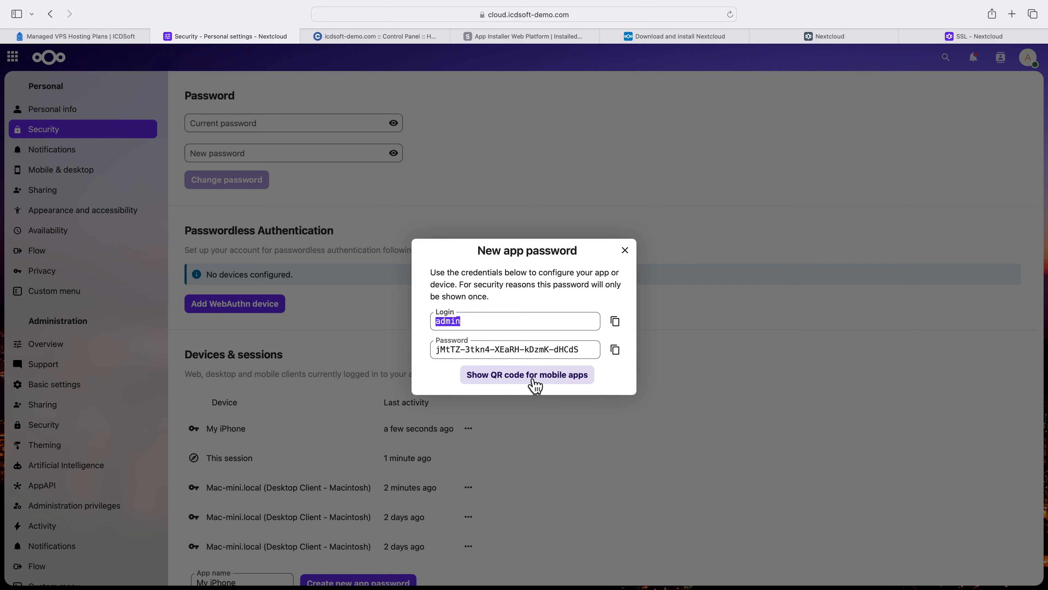
left_click(535, 381)
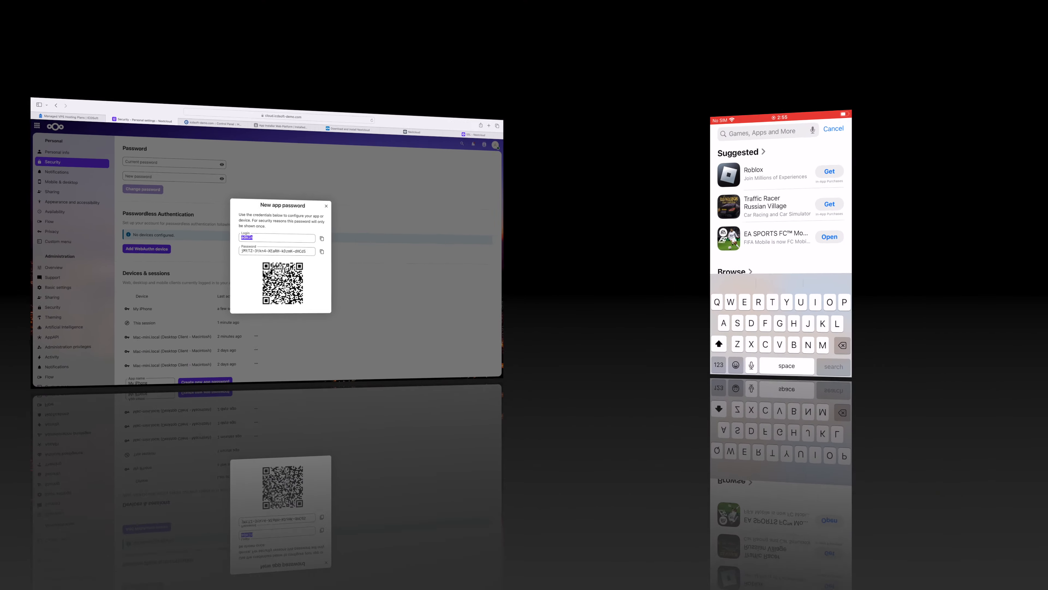
- On the iPhone, search the App Store for Nextcloud, then download and open the app
type("Nextcloud")
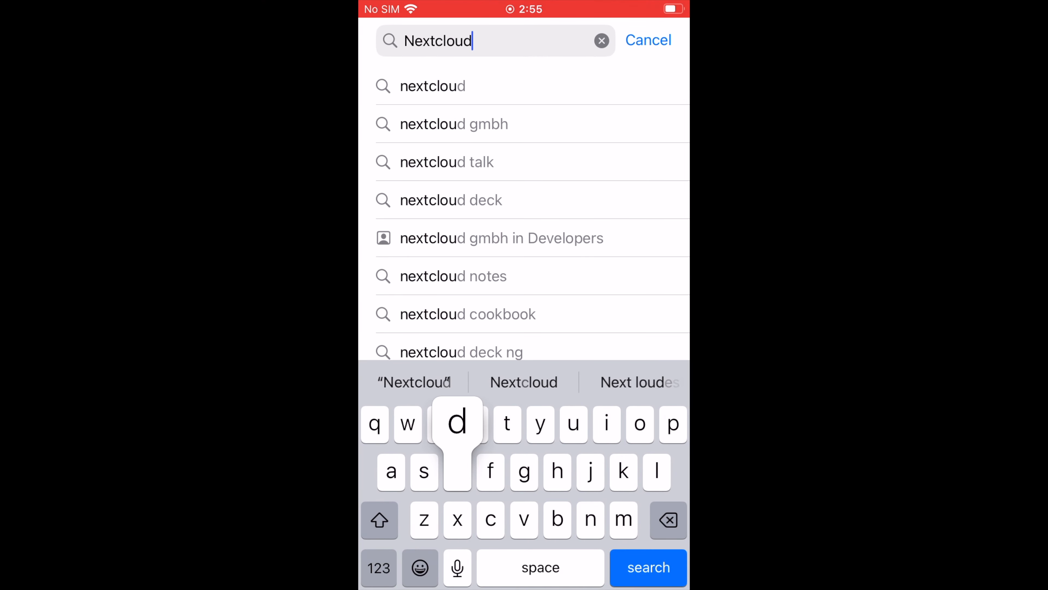
key("Return")
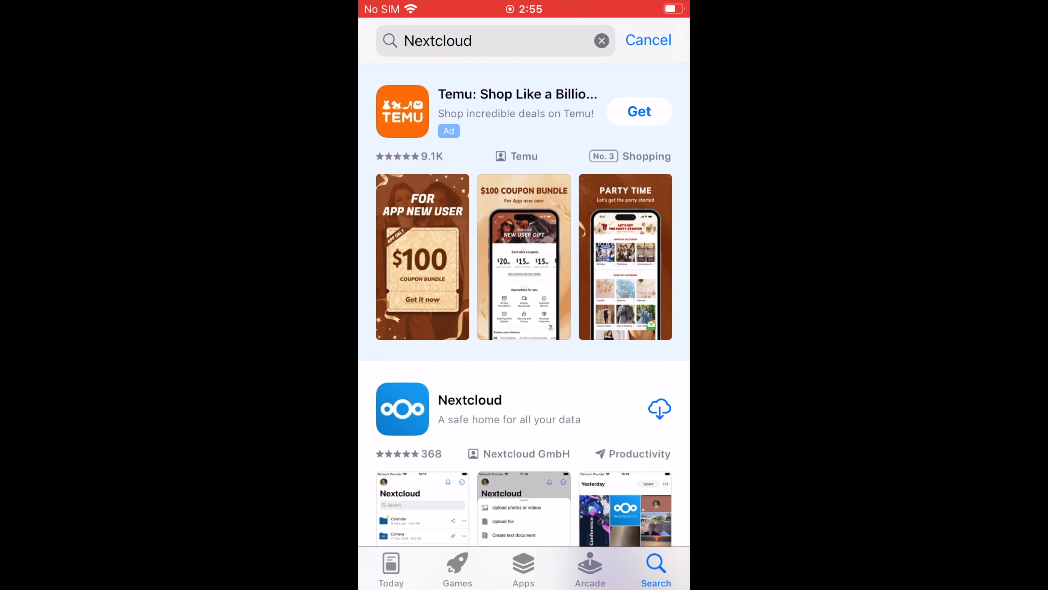
left_click(660, 408)
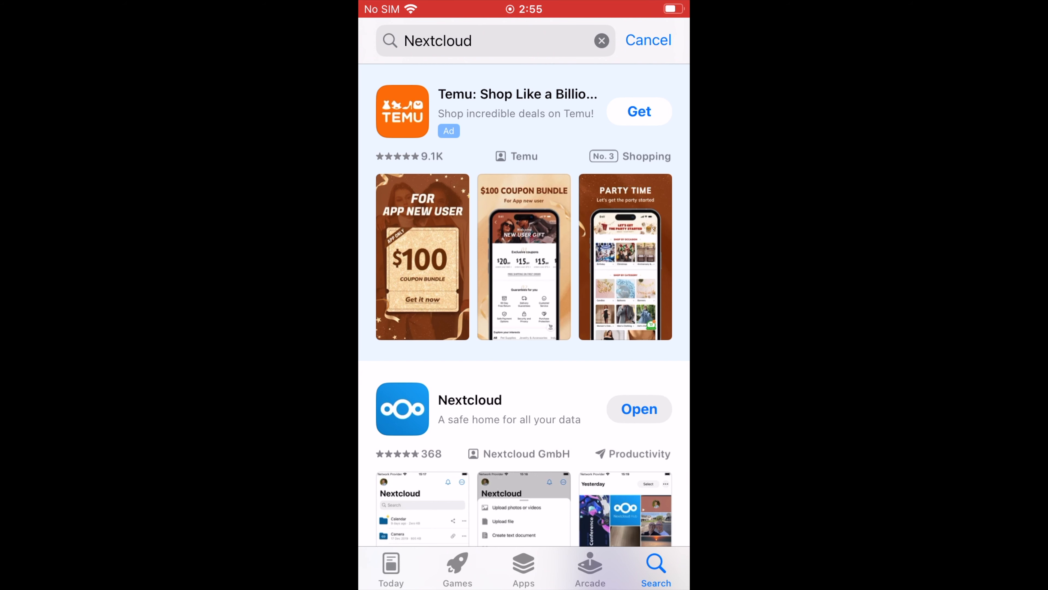
left_click(639, 409)
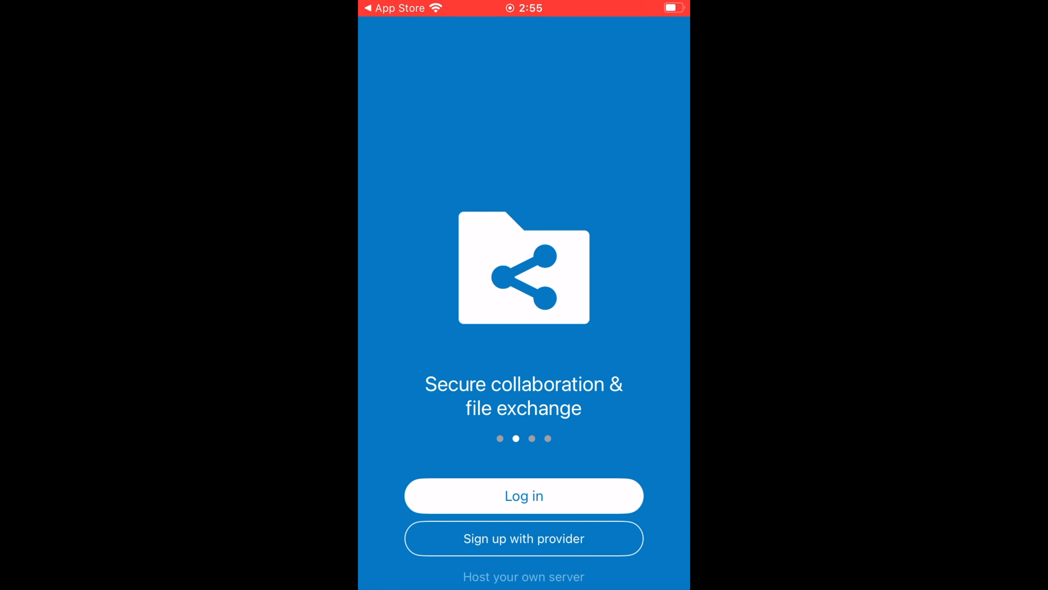
- Log in to the Nextcloud mobile app by scanning the app password's QR code
left_click(524, 496)
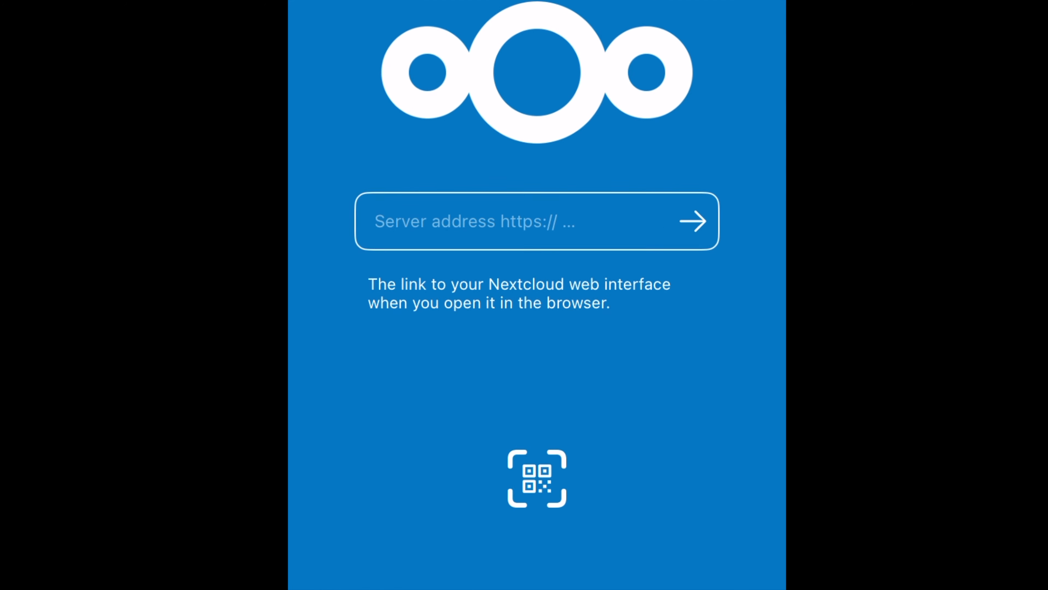
left_click(537, 478)
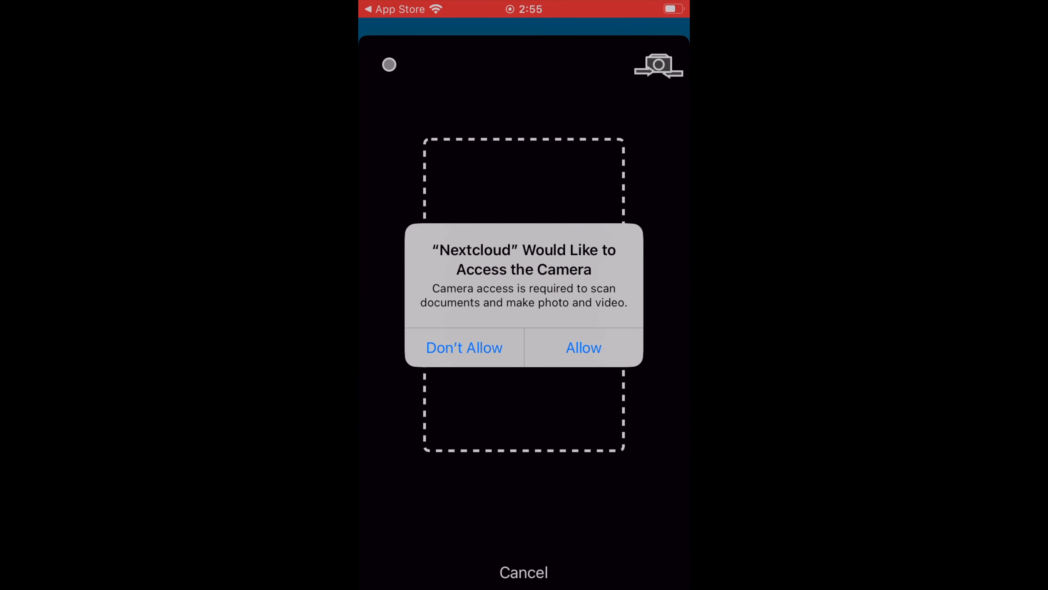
left_click(583, 348)
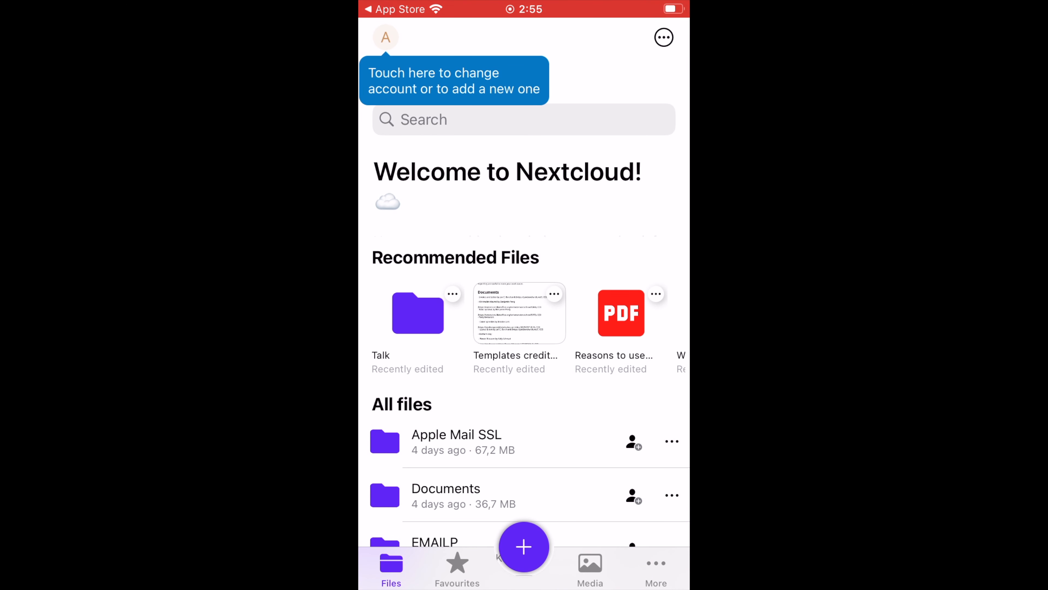
- Browse the synced files in the mobile app and view Nextcloud Manual.pdf before returning to the file list
scroll(524, 331, "down", 10)
scroll(524, 330, "down", 9)
scroll(524, 330, "down", 4)
scroll(524, 331, "up", 6)
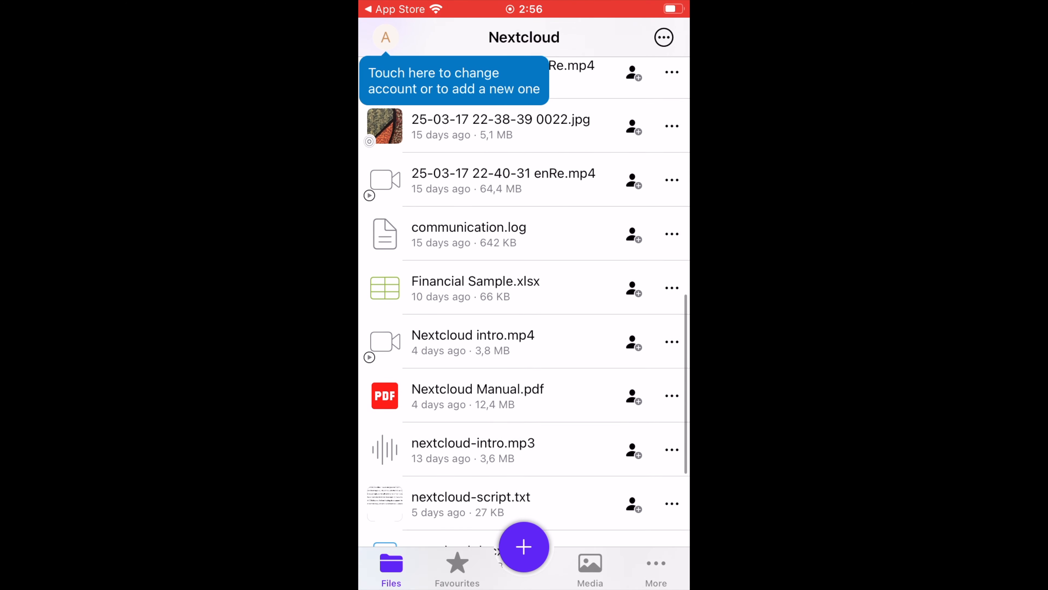
left_click(477, 396)
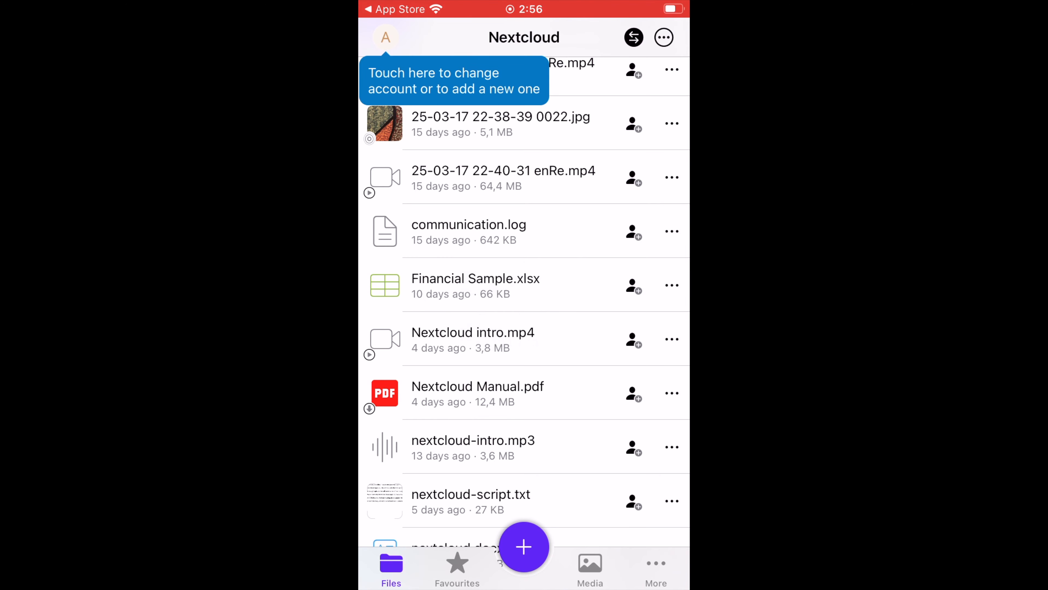
scroll(524, 289, "down", 10)
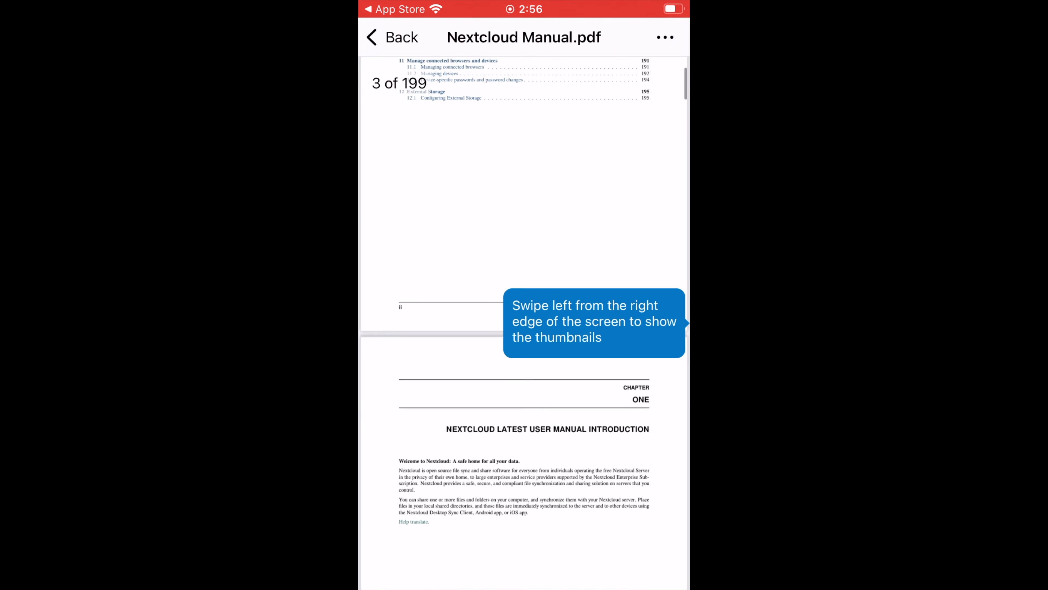
left_click(392, 37)
- Examine the upload and creation options offered in the mobile app's file list
left_click(524, 546)
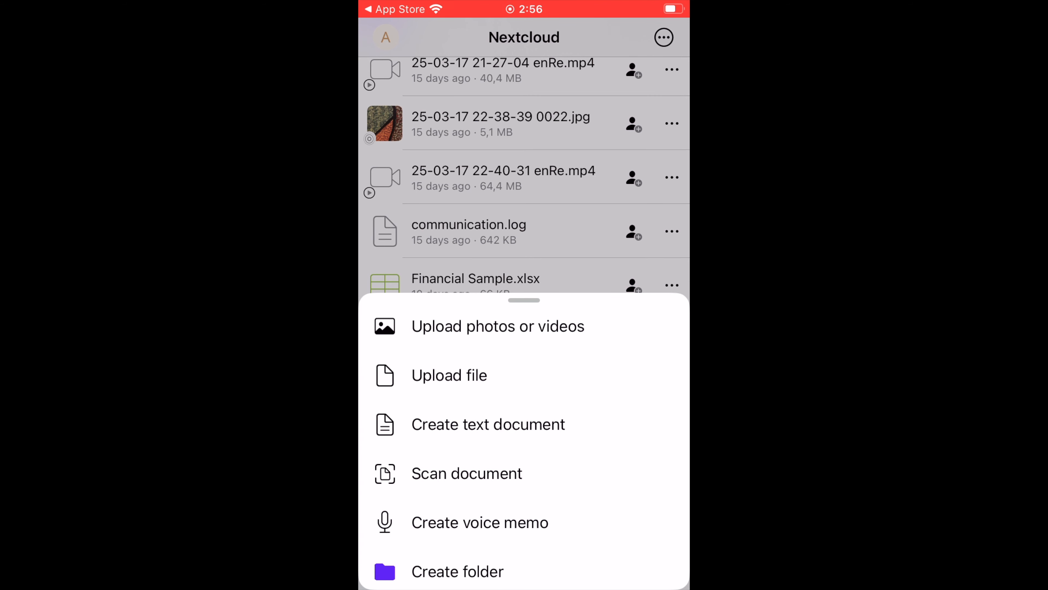
left_click_drag(525, 300, 525, 423)
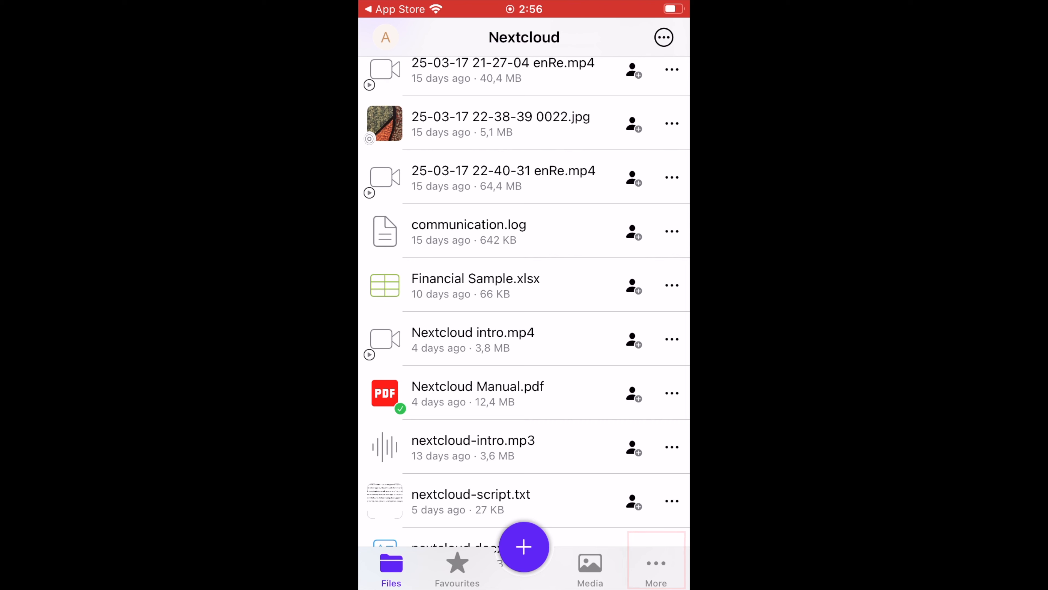
- In the mobile app's settings, enable Auto upload photos/videos and turn on Auto upload photos
left_click(656, 567)
scroll(524, 248, "down", 2)
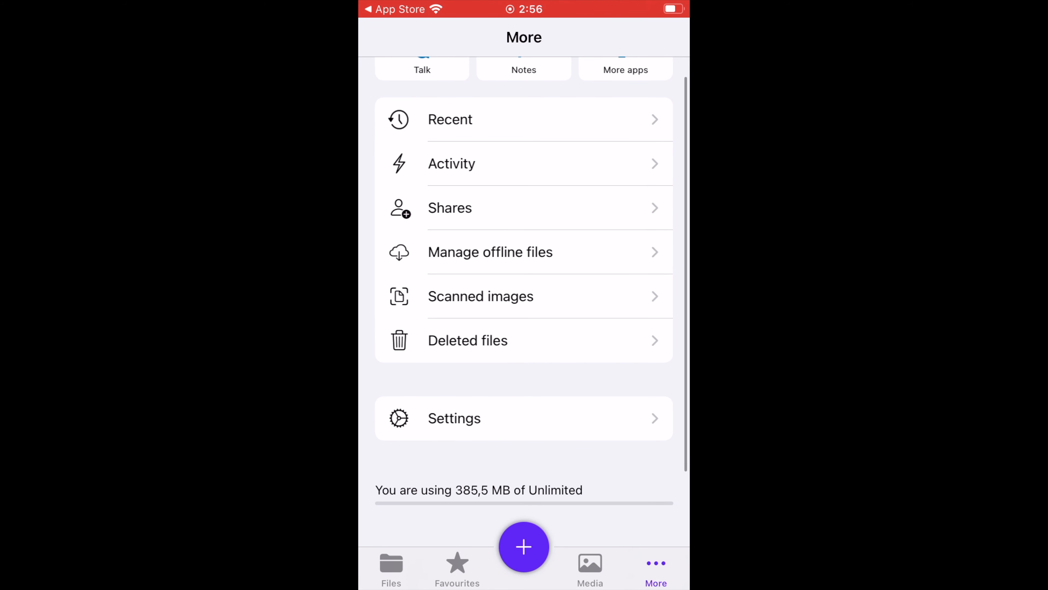
left_click(454, 418)
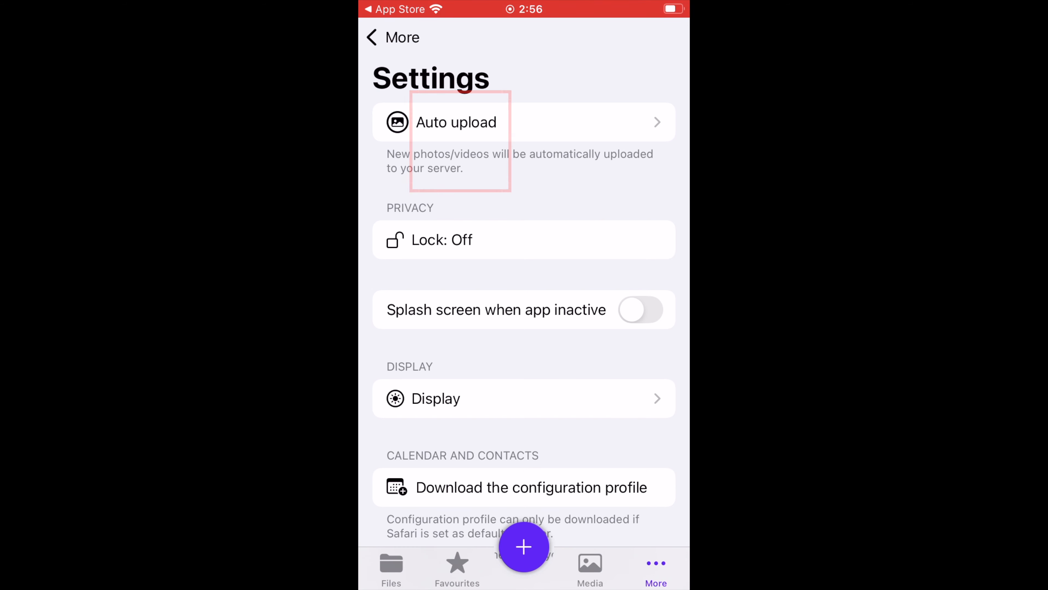
left_click(460, 122)
left_click(641, 122)
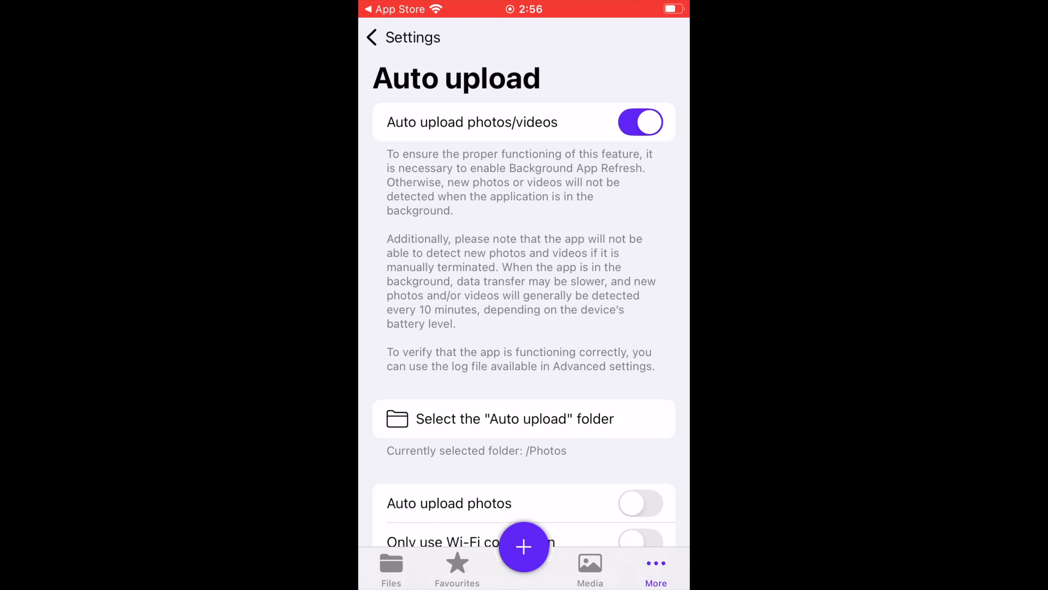
scroll(524, 305, "down", 5)
left_click(640, 293)
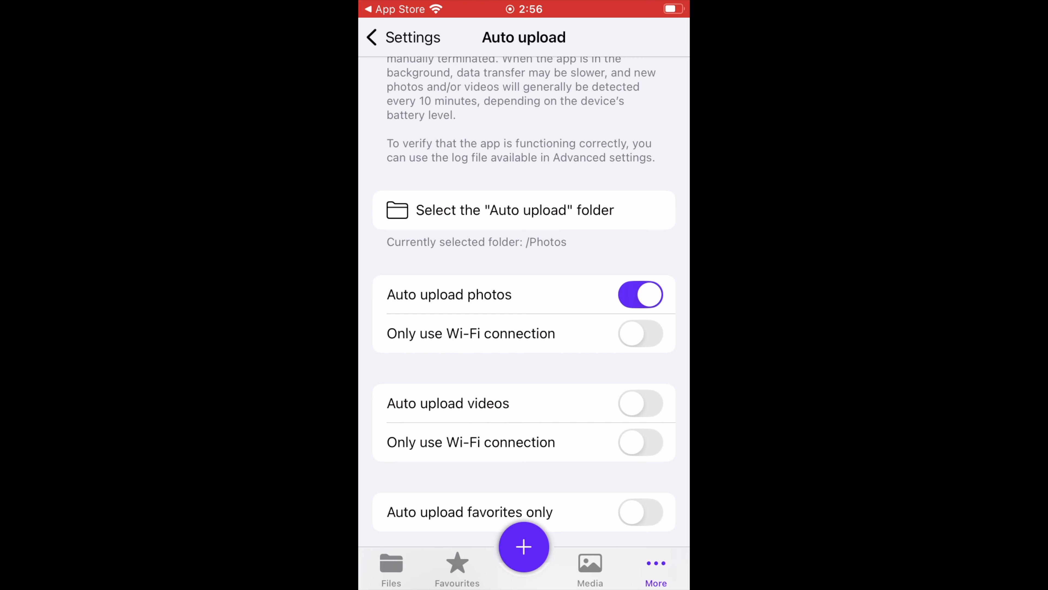
scroll(524, 306, "down", 1)
left_click(640, 361)
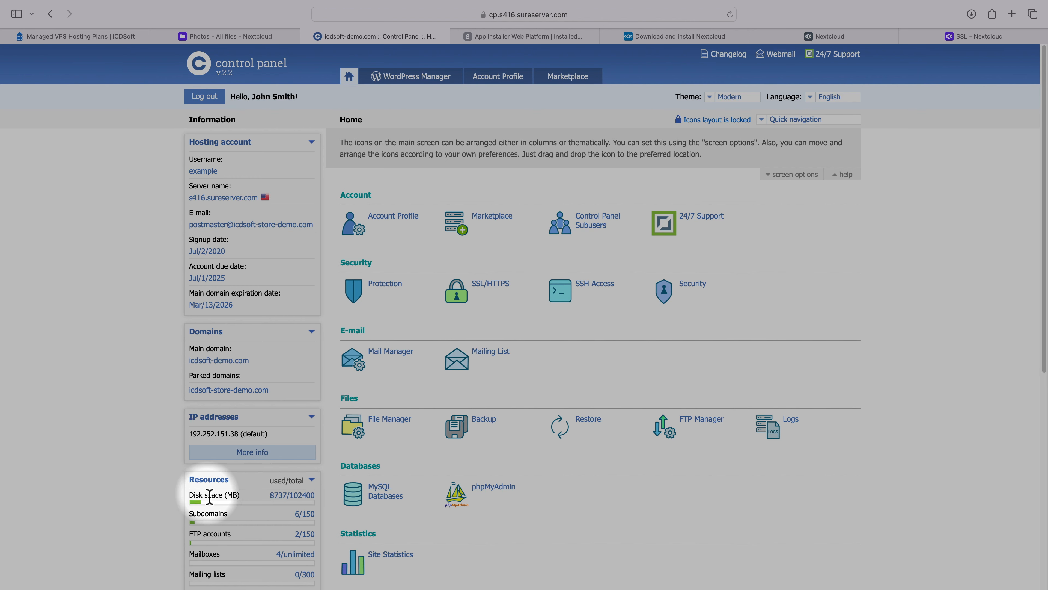
- Switch to the hosting control panel in the browser and view the account's disk space usage details
left_click(298, 498)
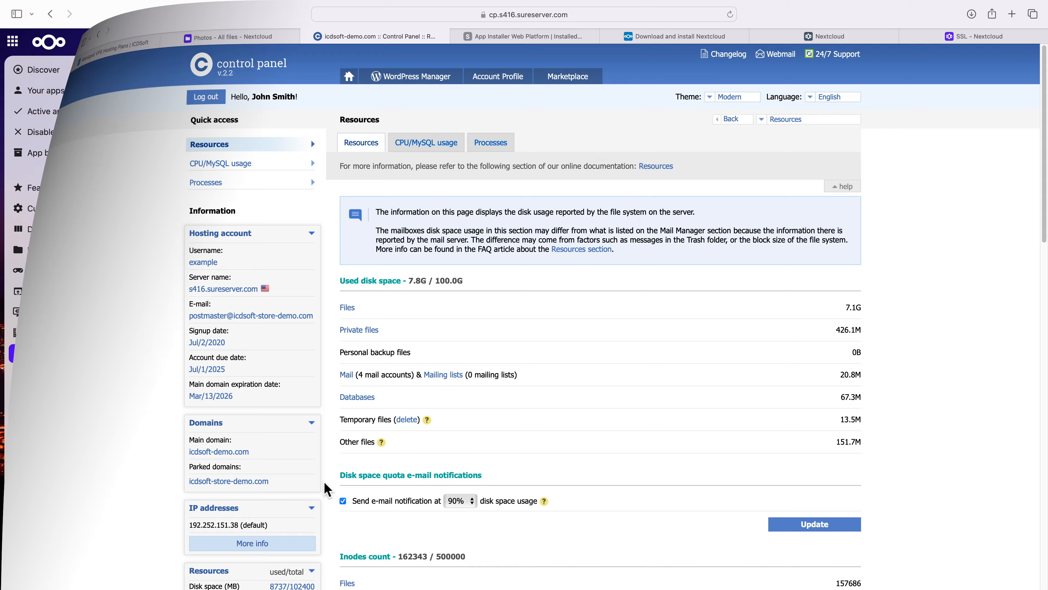
- Browse the Office & text apps in the Nextcloud app catalogue, from BPM Files down to Notes
scroll(550, 422, "down", 10)
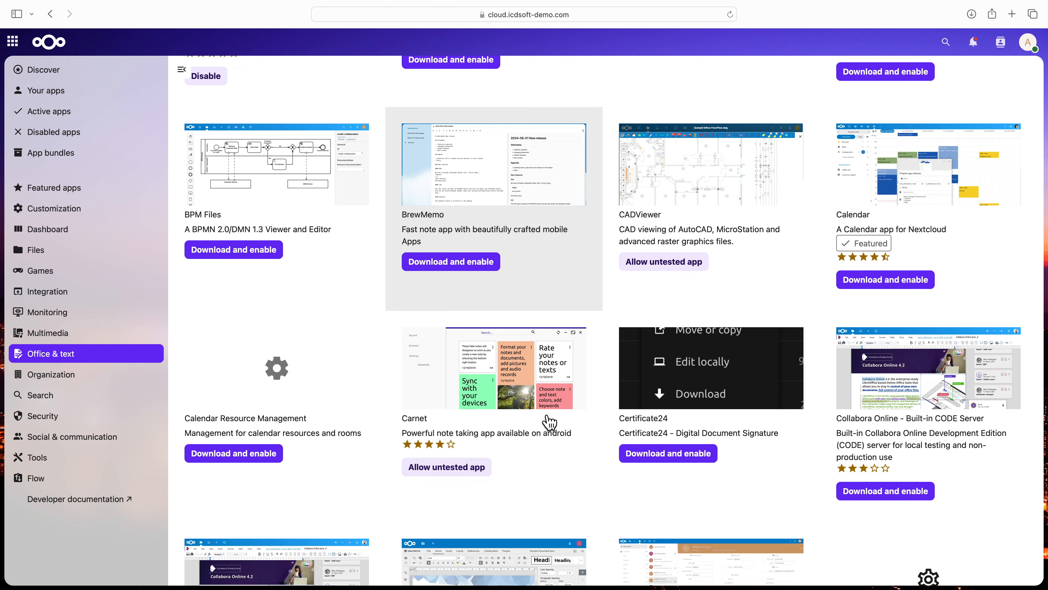
scroll(550, 422, "down", 8)
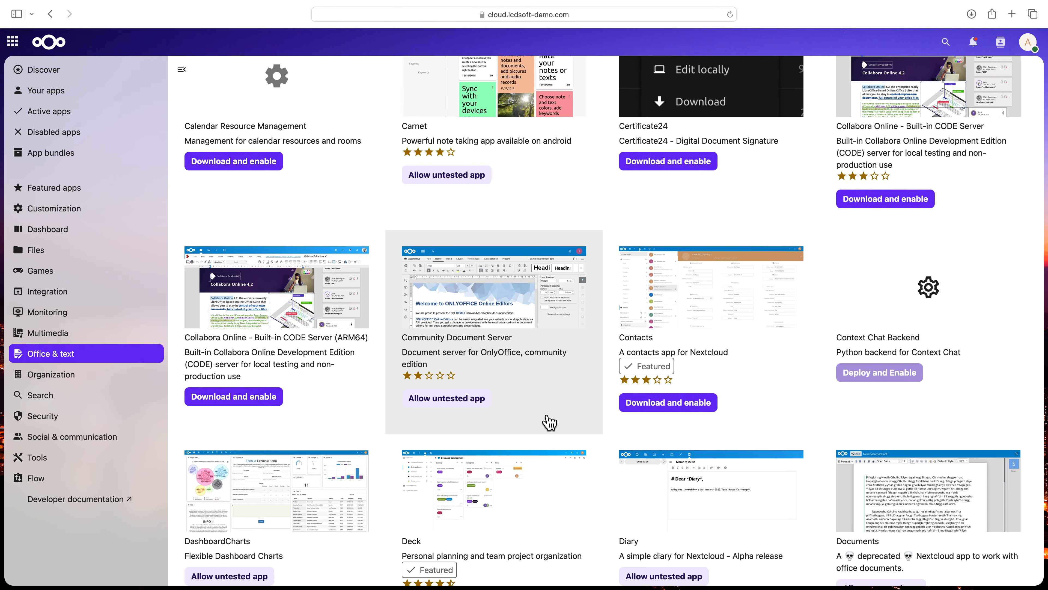
scroll(572, 430, "down", 12)
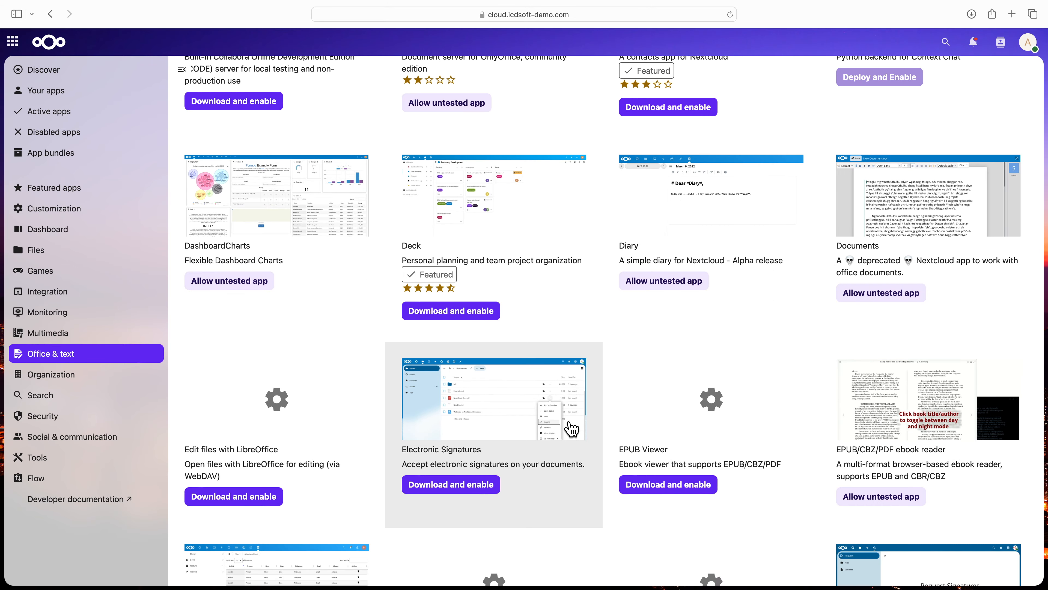
scroll(571, 429, "down", 4)
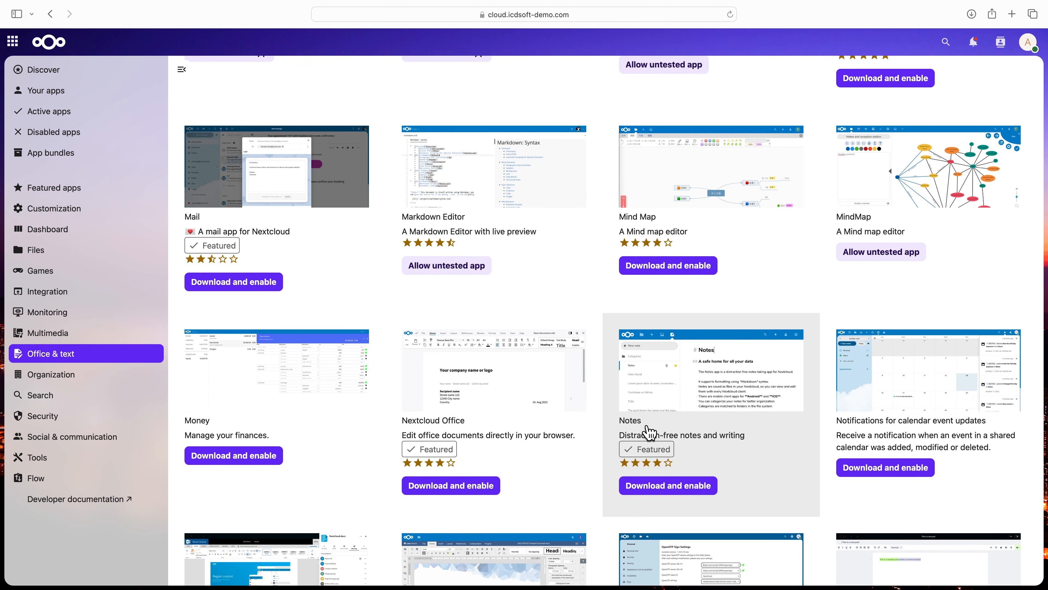
- Open the Notes app's entry in the Office & text catalogue and read its description
left_click(650, 432)
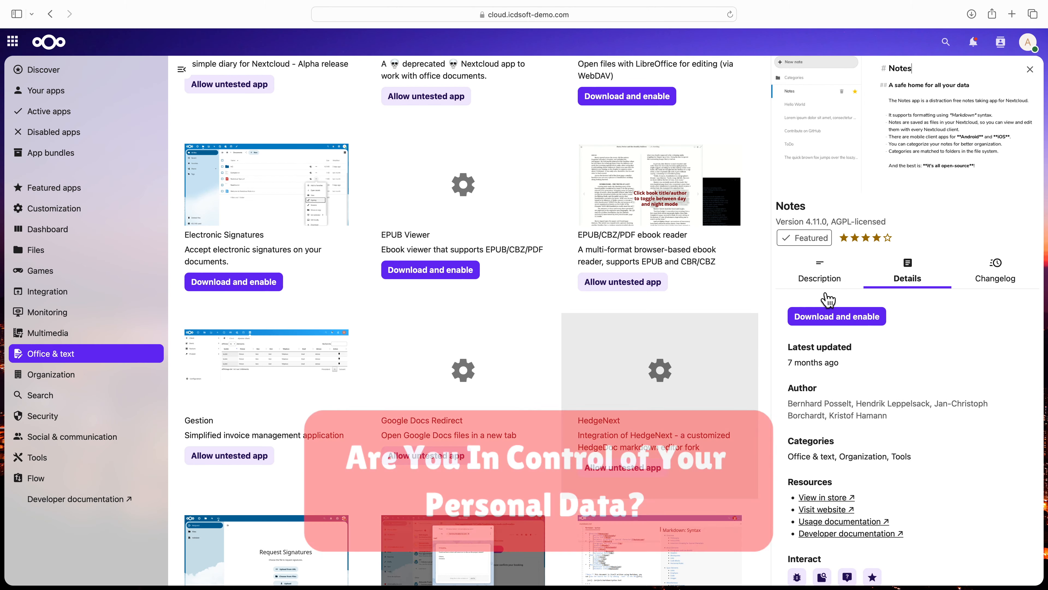
left_click(832, 283)
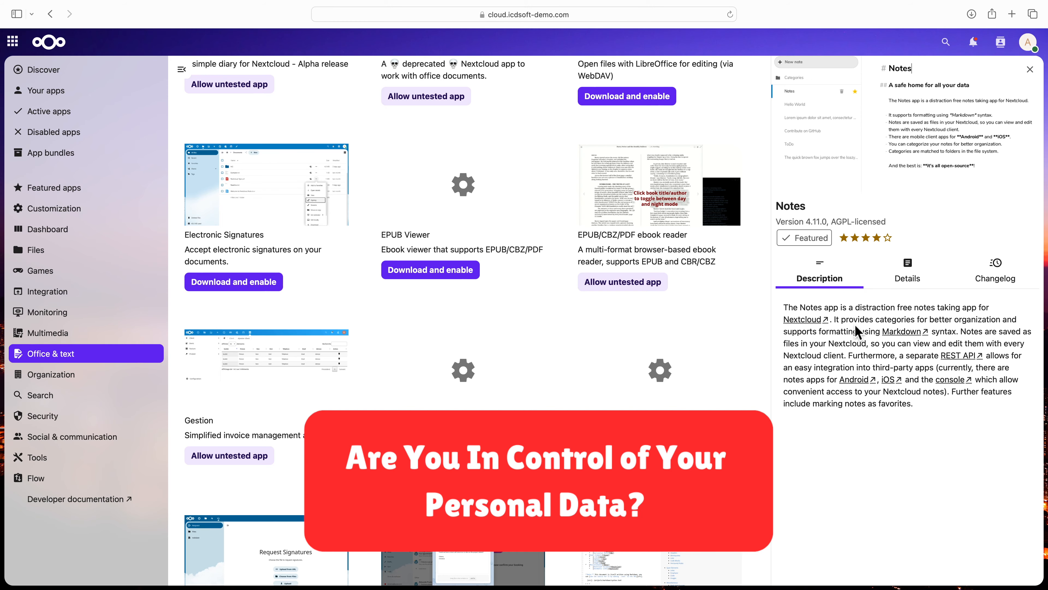
left_click_drag(843, 332, 811, 351)
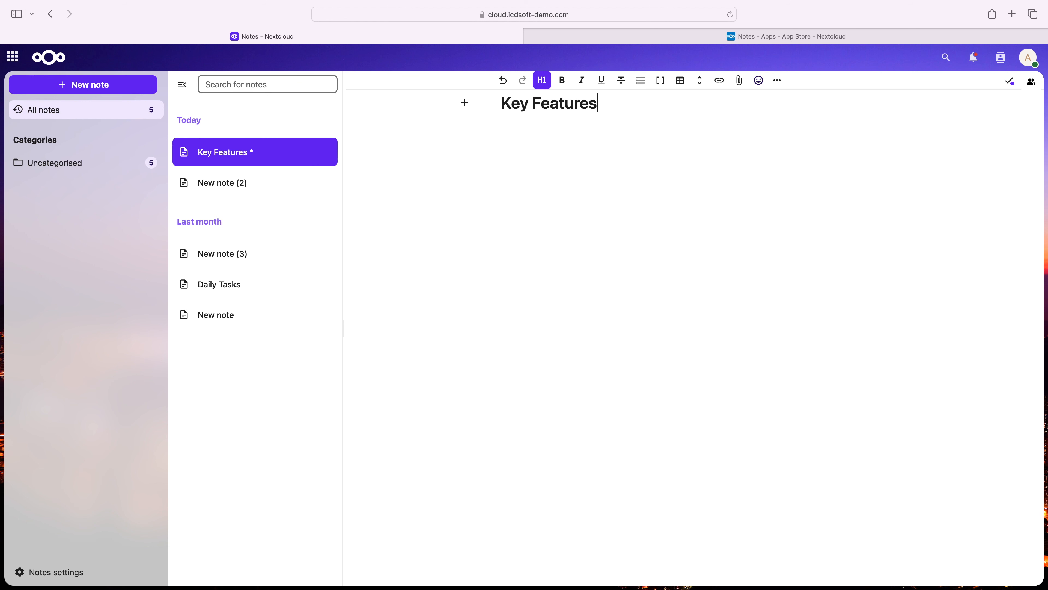
- Under the Key Features heading, add the bullet "Nextcloud Notes uses the Markdown format allowing fast and easy formatting using symbols.", with Markdown in italics
key("Return")
type("- L")
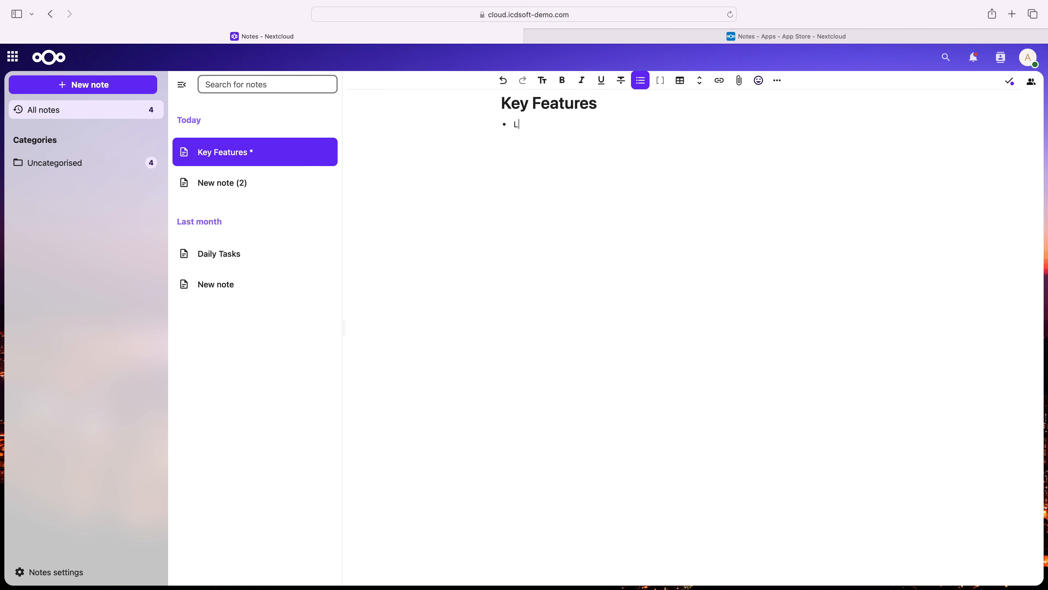
type("is uses ")
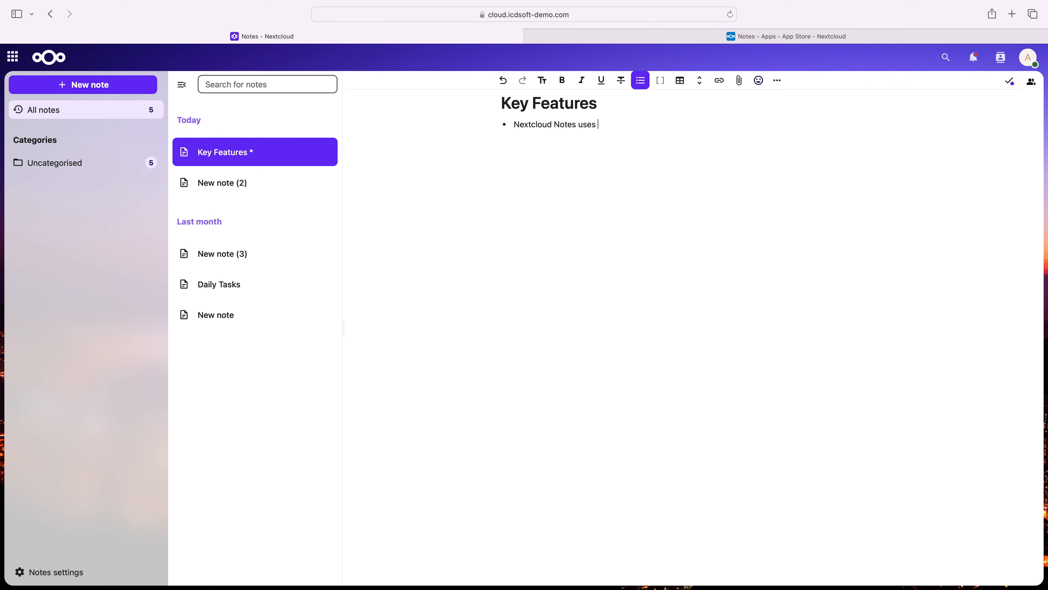
type("* format allowing fast and easy formatting using symbols.")
key("Return")
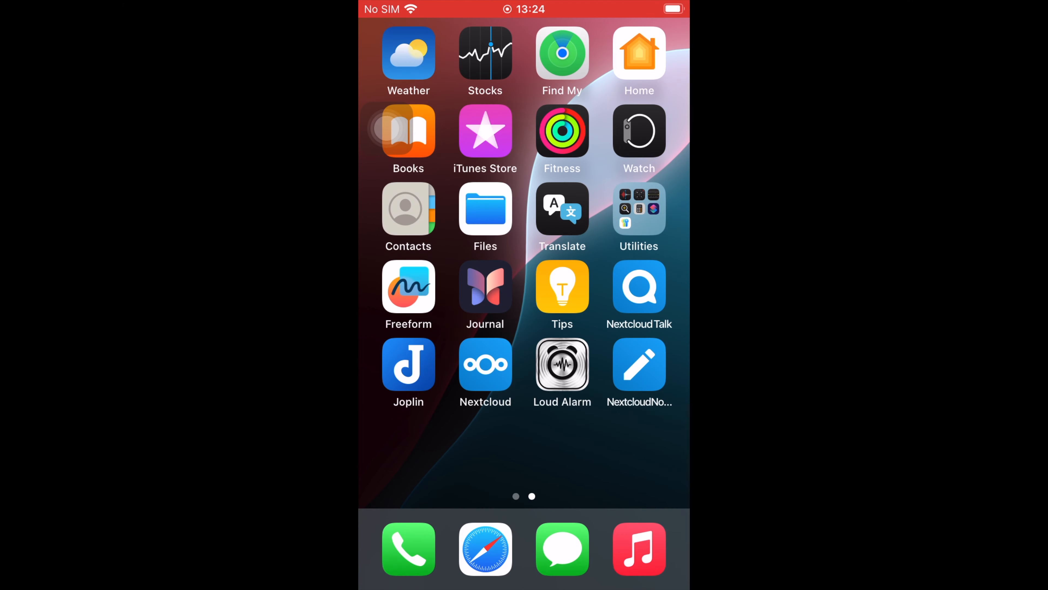
- Open the Key Features note in the iPhone's Nextcloud Notes app, and open Key Features.md from the desktop's synced Notes folder in Atom
left_click(639, 364)
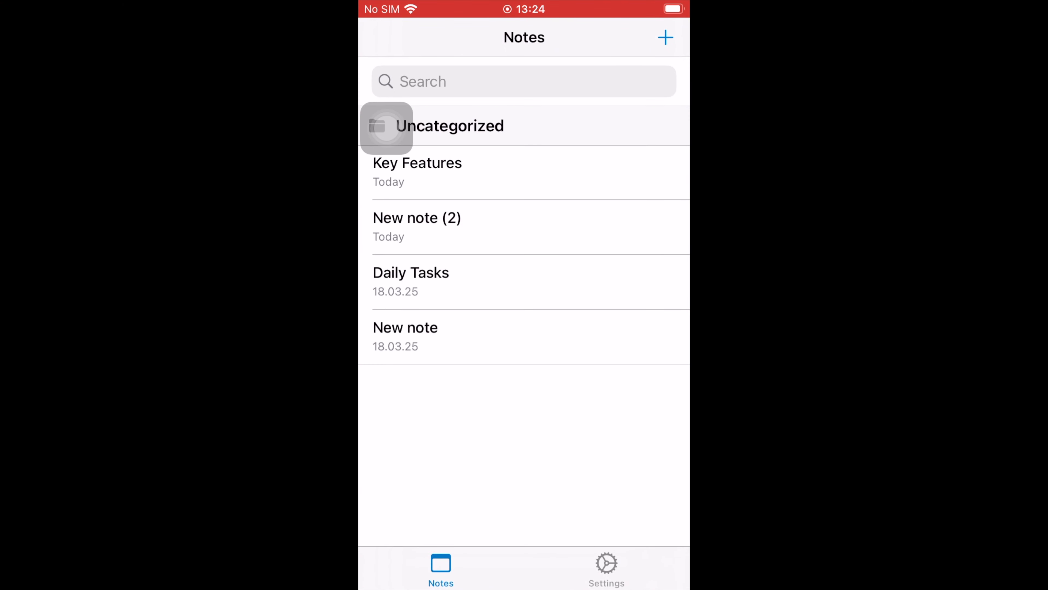
left_click(524, 173)
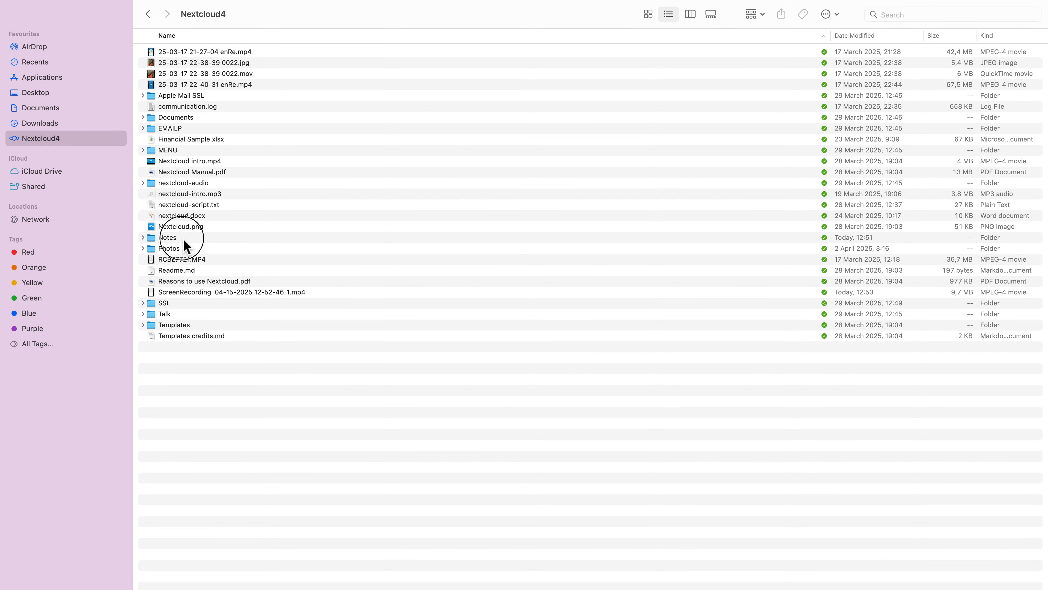
double_click(184, 239)
right_click(221, 63)
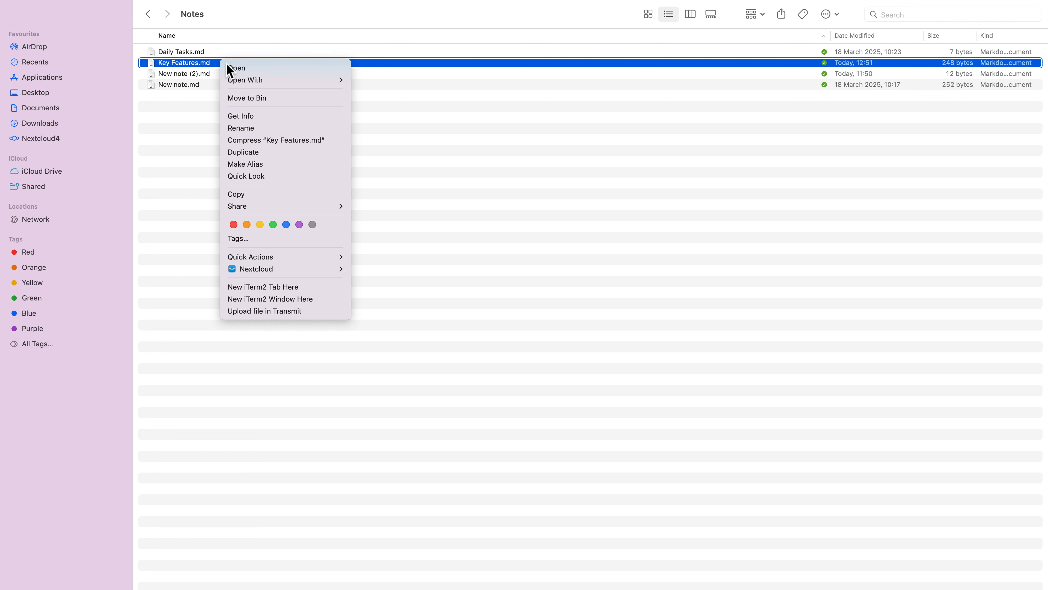
mouse_move(340, 80)
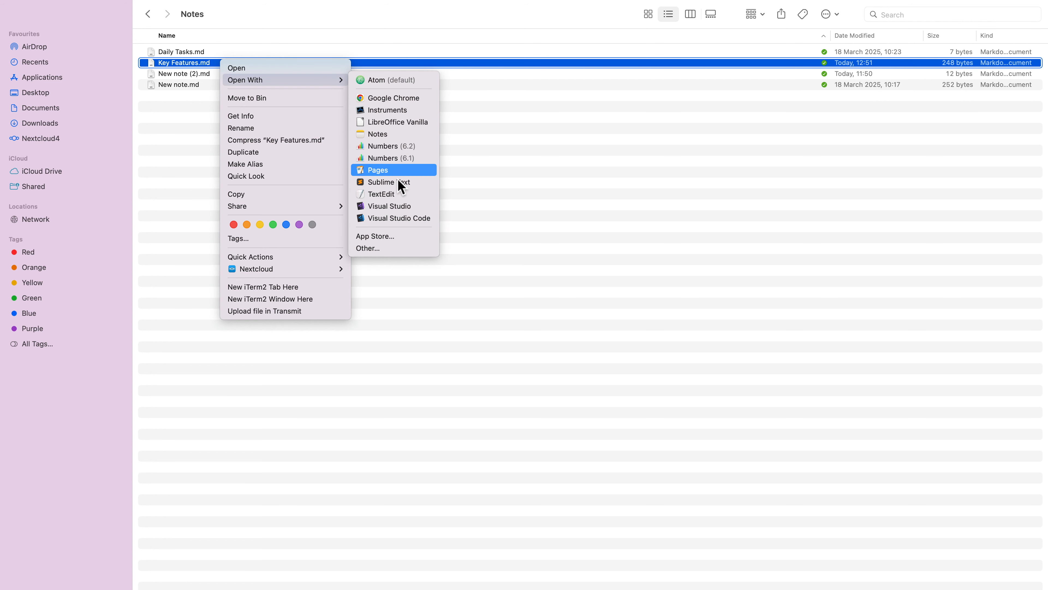
left_click(393, 81)
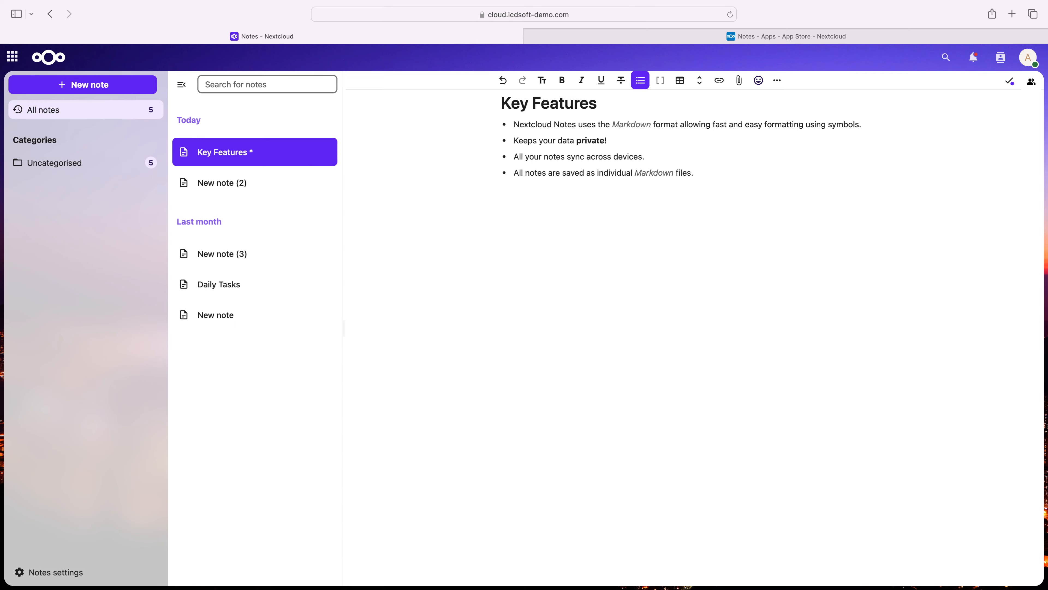
- In the browser's Key Features note, add a final bullet reading "It's all Open-Source!" with Open-Source in bold Markdown
key("Return")
type("It's all *")
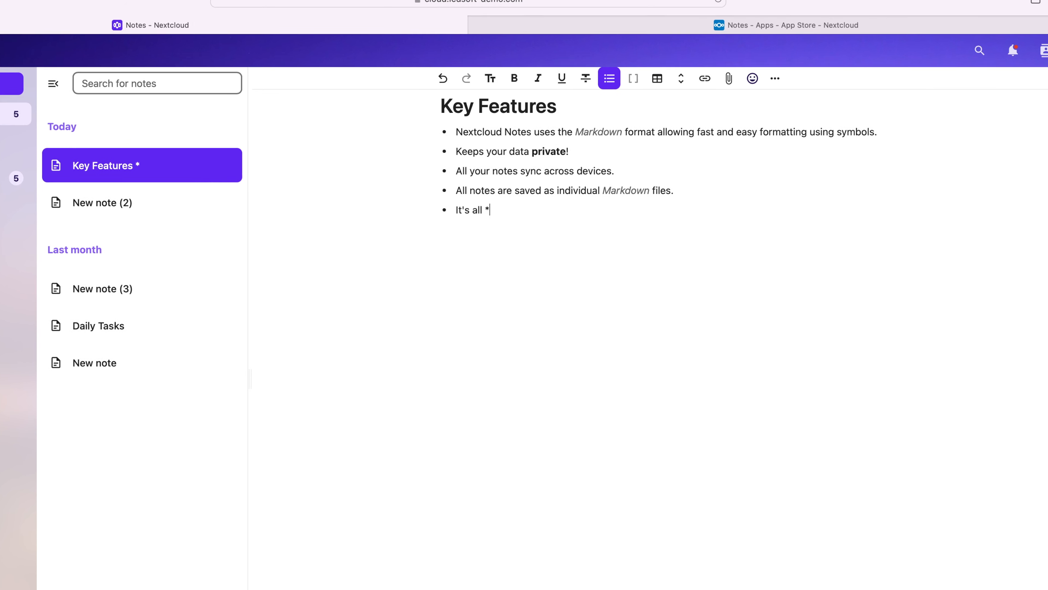
type("*Open-Source**!")
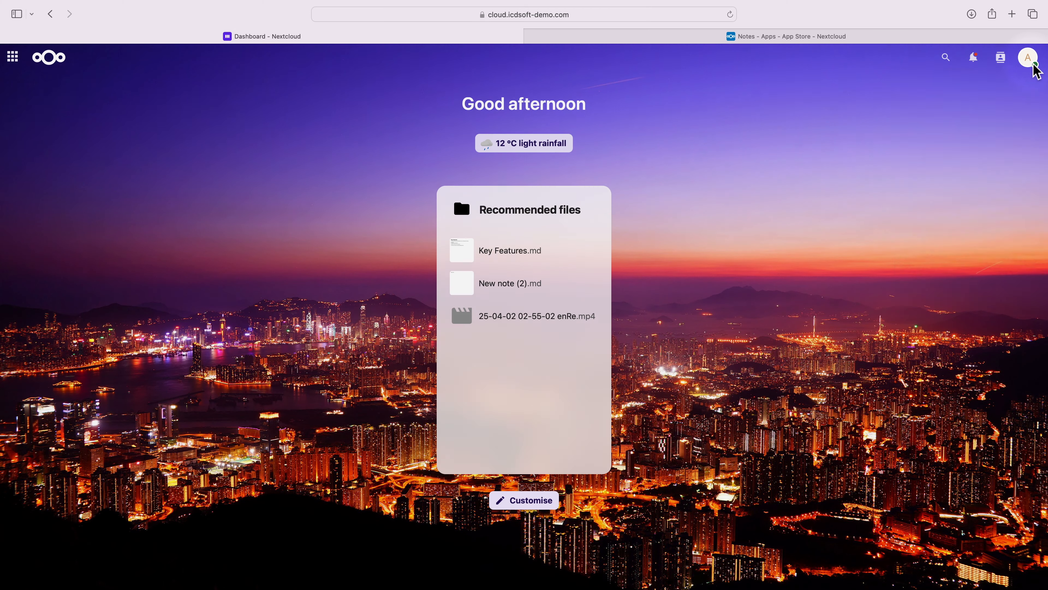
- From the Nextcloud dashboard, go to the app catalogue's Office & text category and open the Notes app's details
left_click(1029, 58)
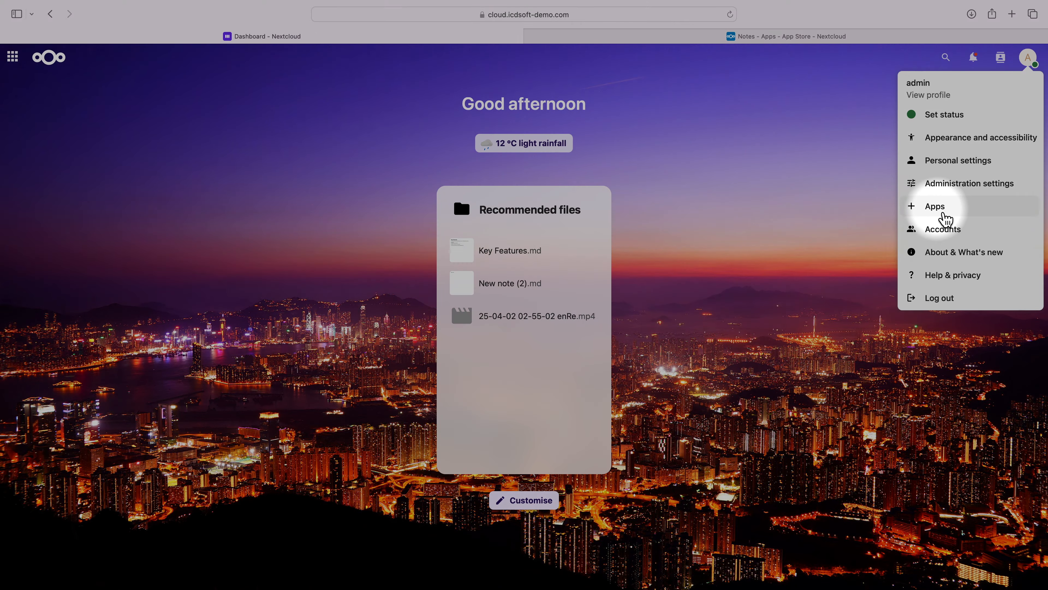
left_click(941, 213)
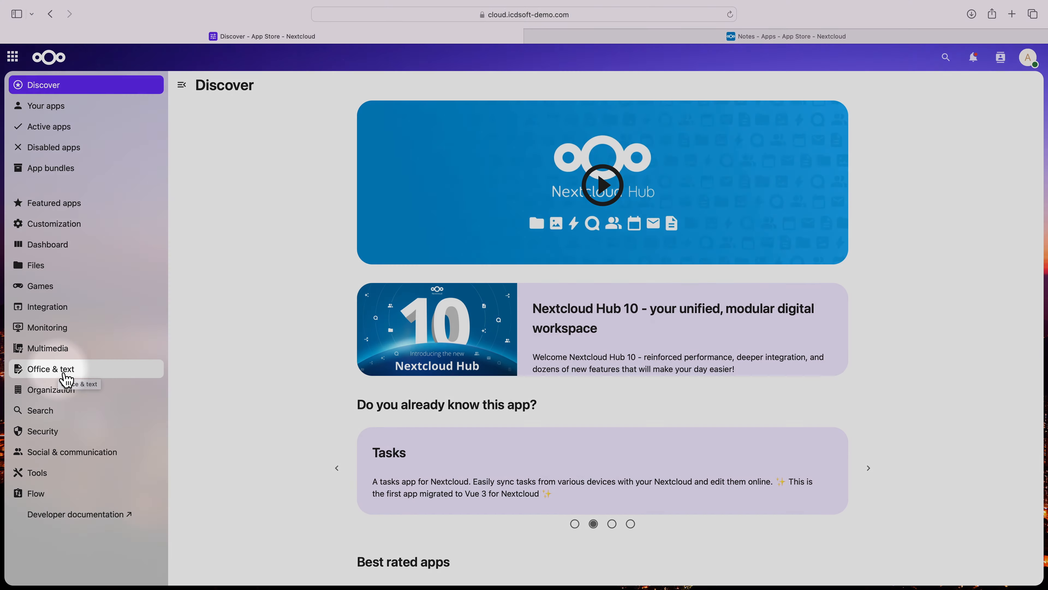
left_click(64, 376)
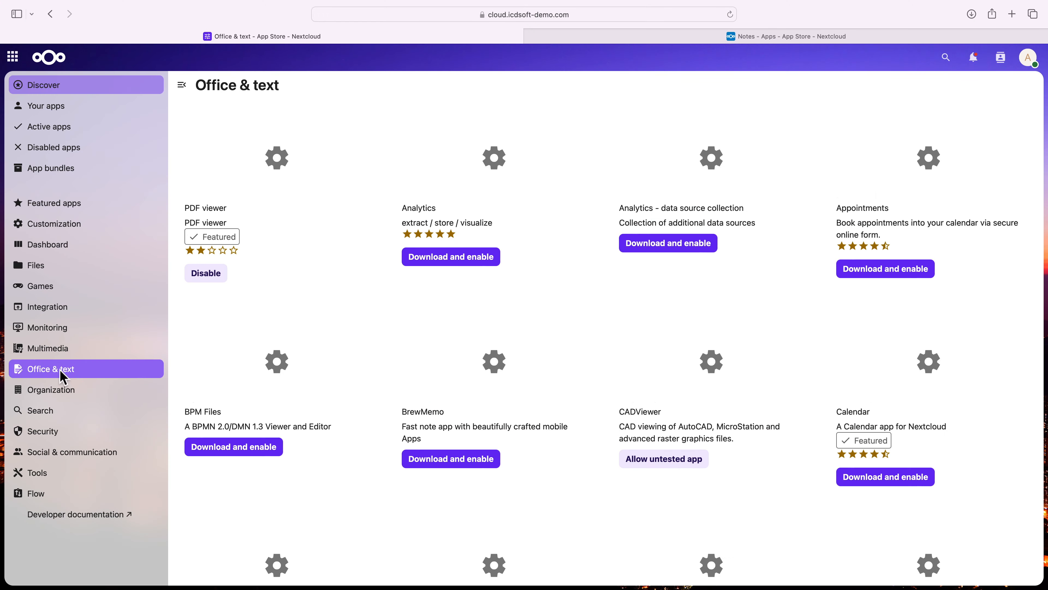
scroll(567, 329, "down", 15)
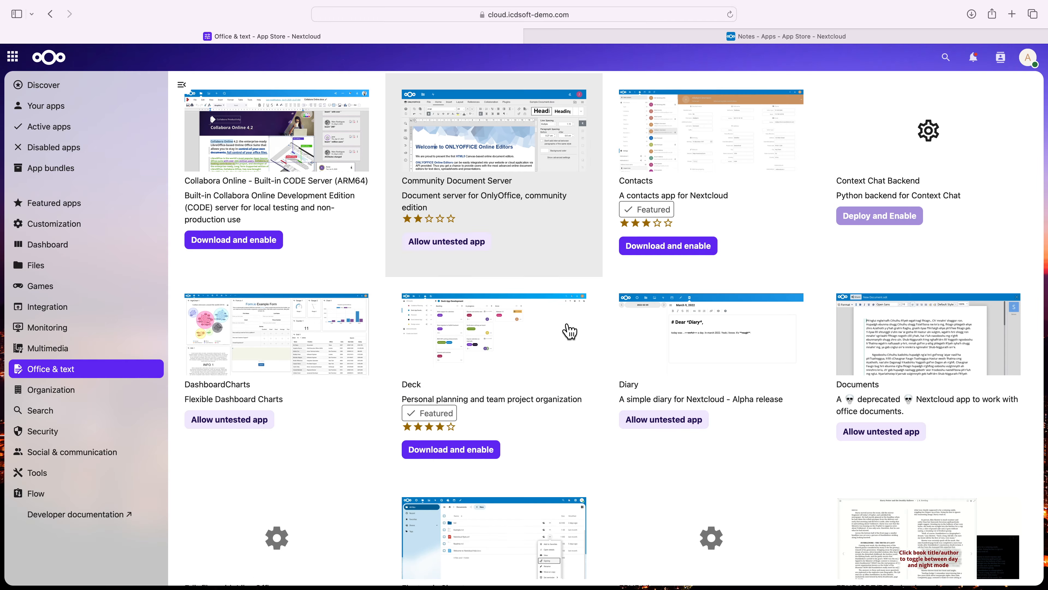
scroll(570, 330, "down", 20)
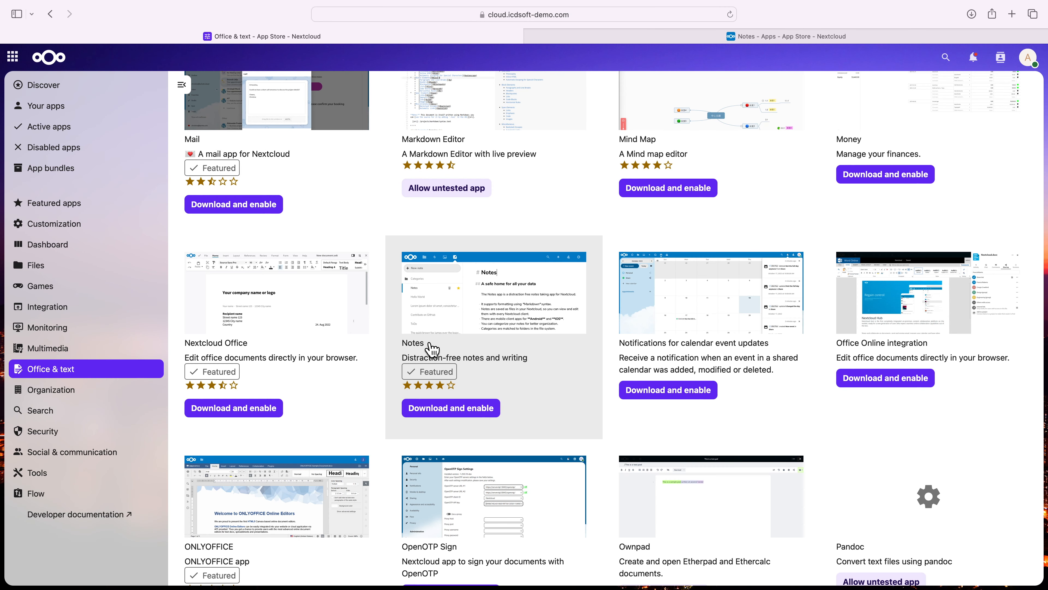
left_click(432, 349)
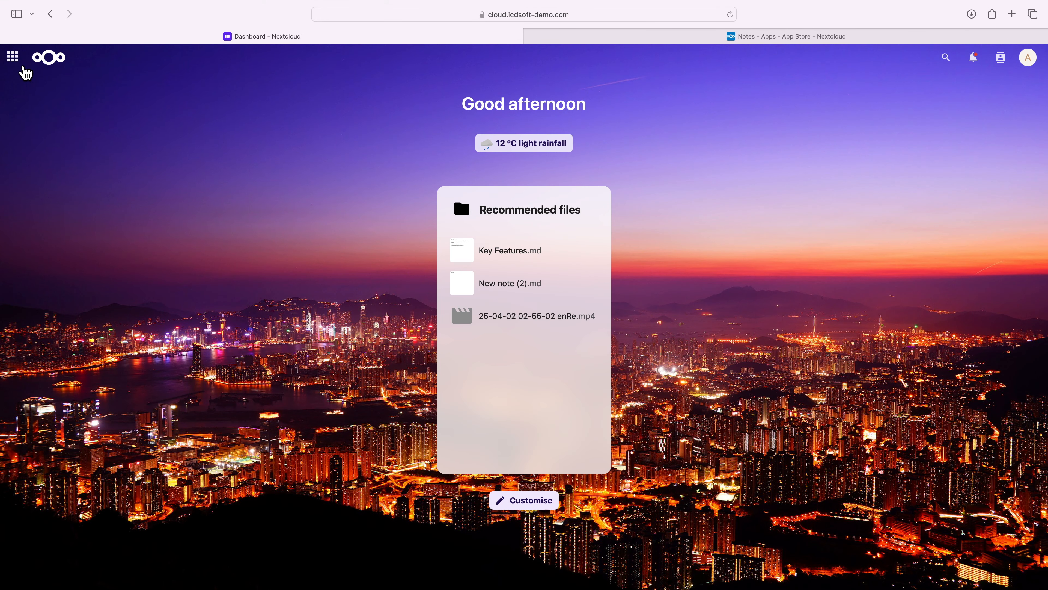
- Show the app navigation on the dashboard and select the Notes widget in the dashboard's widget customisation
left_click(24, 67)
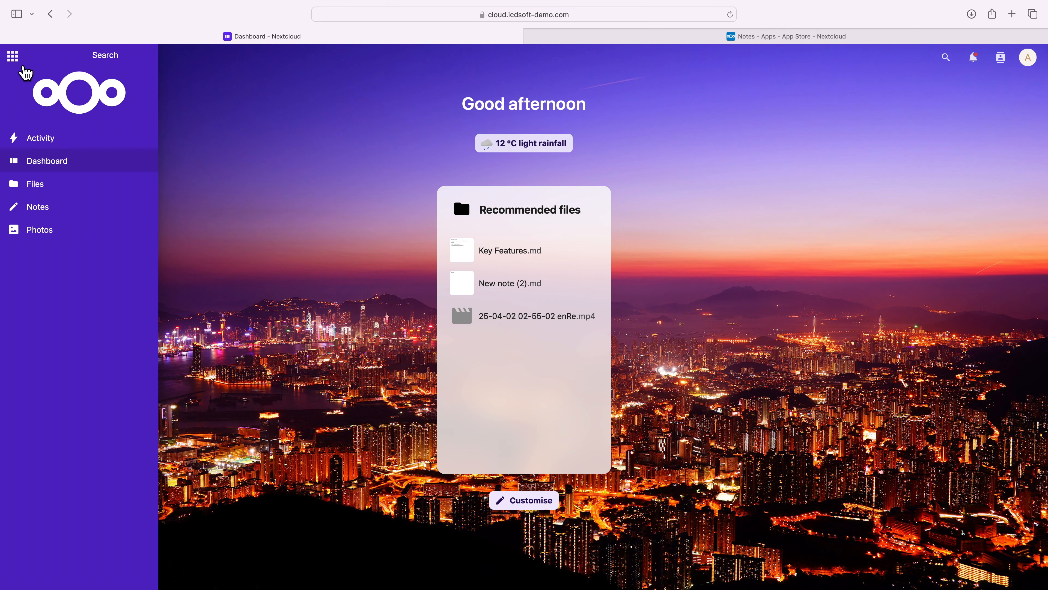
left_click(47, 208)
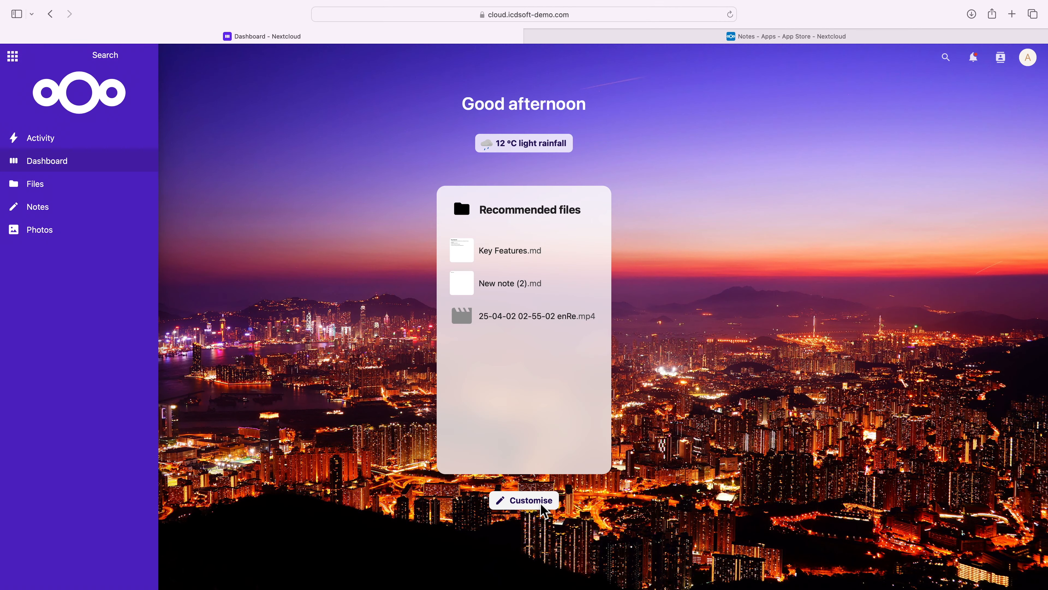
left_click(543, 505)
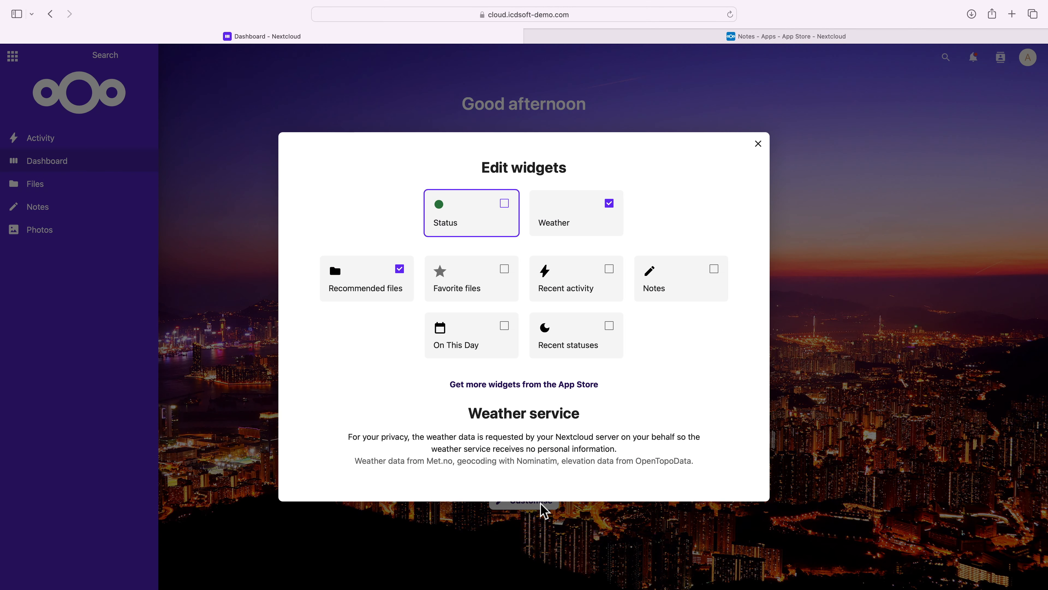
left_click(700, 283)
left_click(723, 282)
left_click(758, 144)
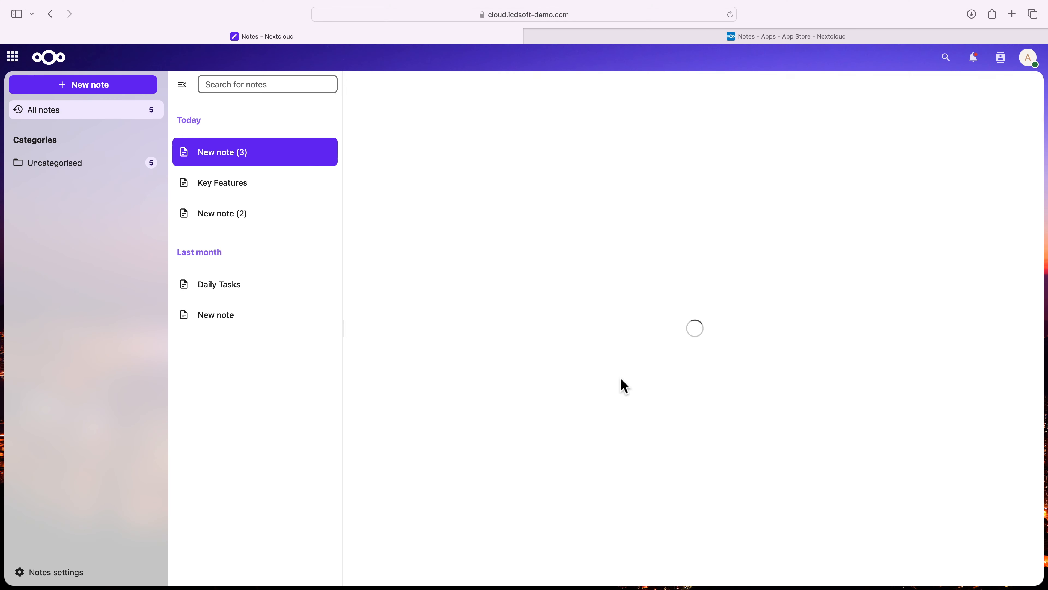
- Write "Hello World!" in the new note and insert a thumbs-up emoji after it
type("Hello World!")
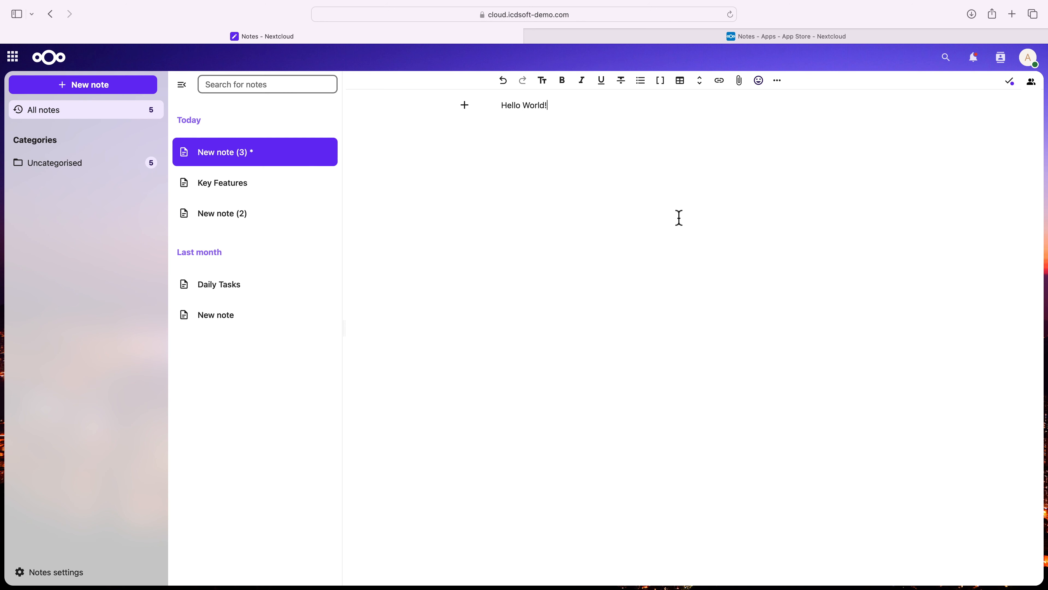
left_click(767, 91)
left_click(688, 181)
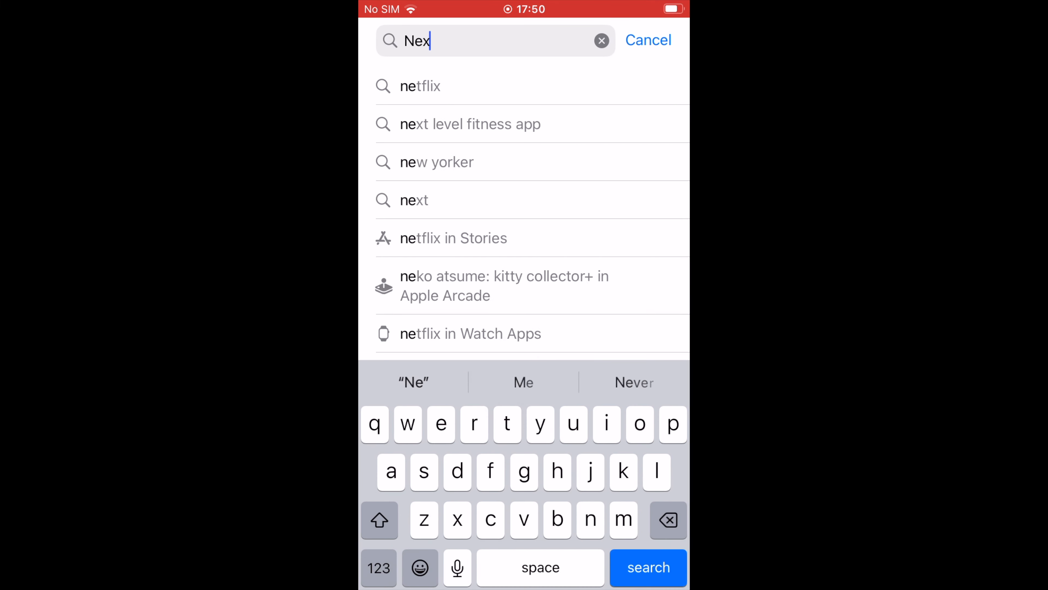
- Search the iPhone's App Store for "Nextcloud notes", then install and open the Nextcloud Notes app
type("tcloud notes")
key("Return")
left_click(660, 409)
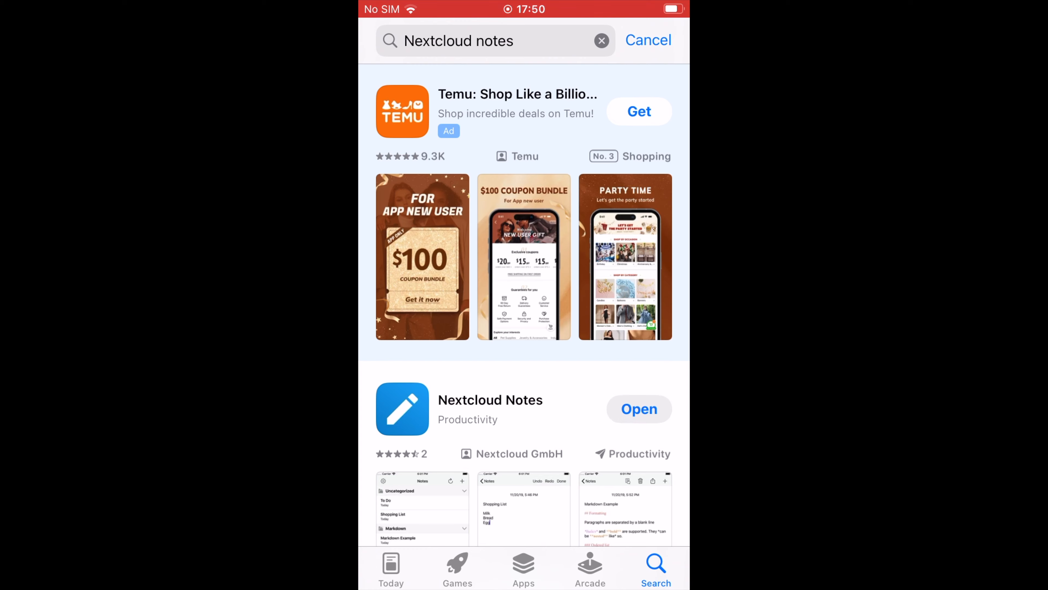
left_click(659, 408)
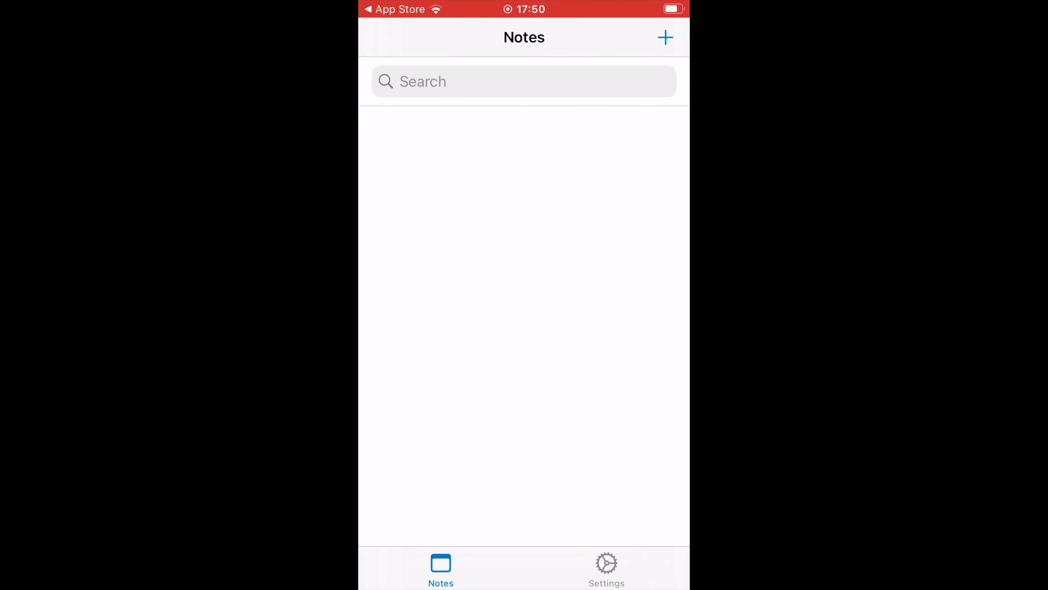
left_click(607, 568)
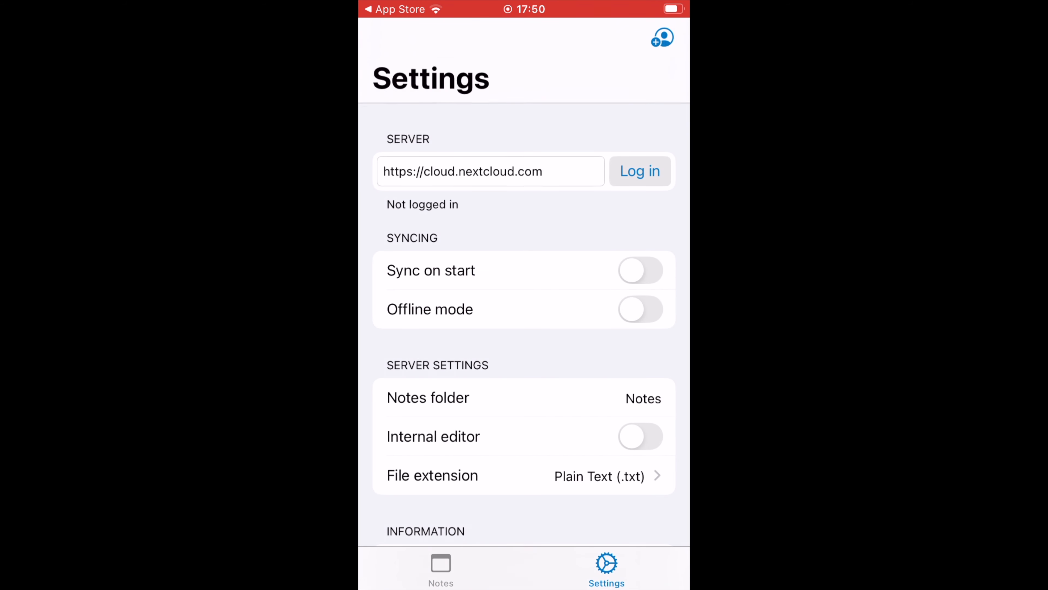
left_click(545, 171)
key("BackSpace")
key("BackSpace")
key("BackSpace")
key("BackSpace")
key("BackSpace")
key("BackSpace")
key("BackSpace")
key("BackSpace")
key("BackSpace")
key("BackSpace")
key("BackSpace")
key("BackSpace")
key("BackSpace")
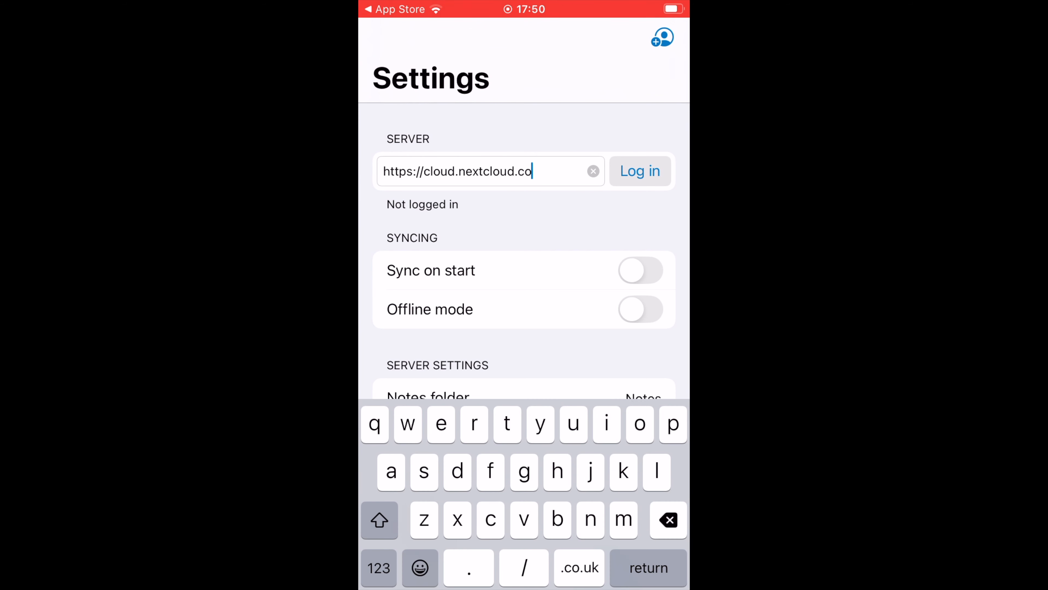
type("icdso")
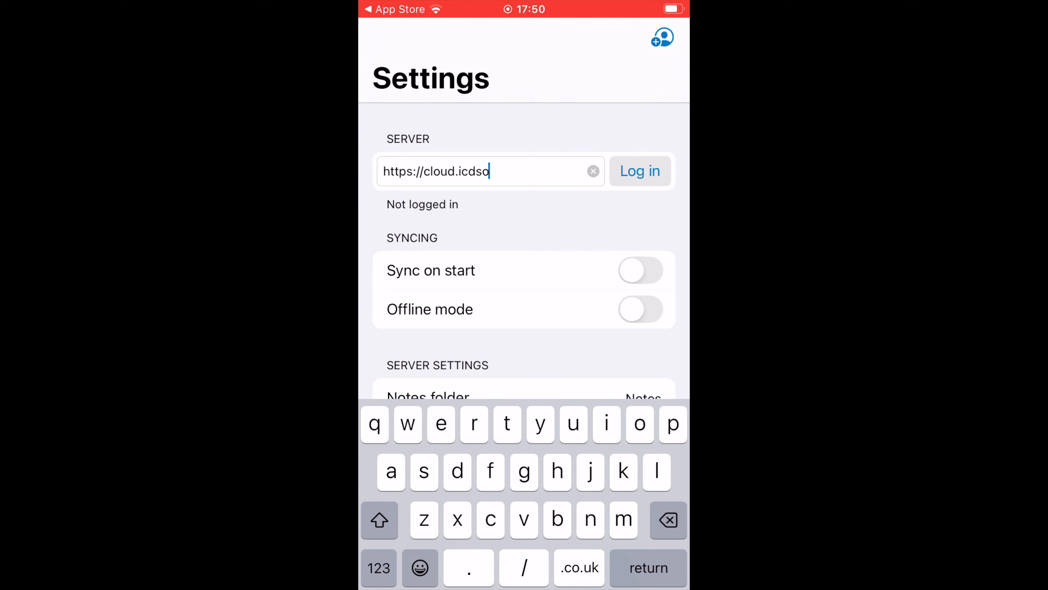
type("ft-demo.com")
left_click(640, 171)
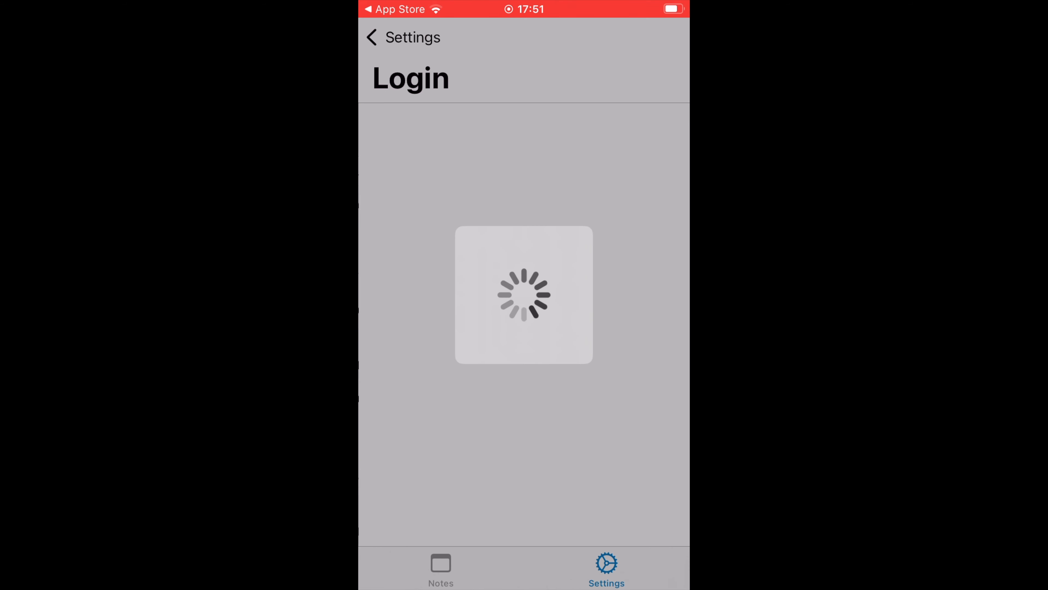
- Log in to Nextcloud as admin with the account password and grant the mobile Notes app access to the account
scroll(524, 372, "down", 3)
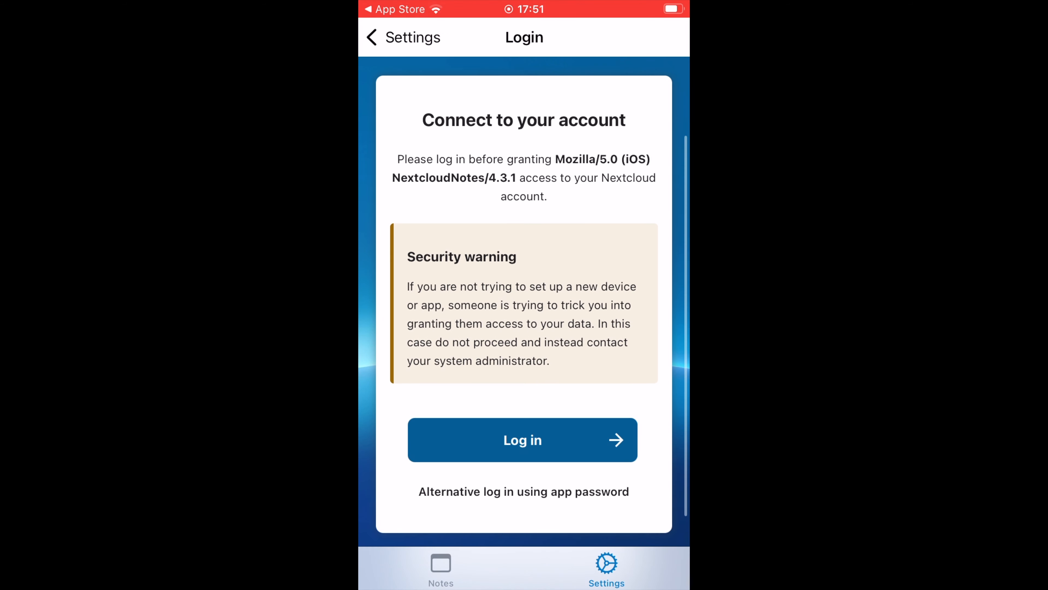
left_click(522, 440)
left_click(524, 251)
type("admin")
left_click(522, 225)
type("•••••••••••")
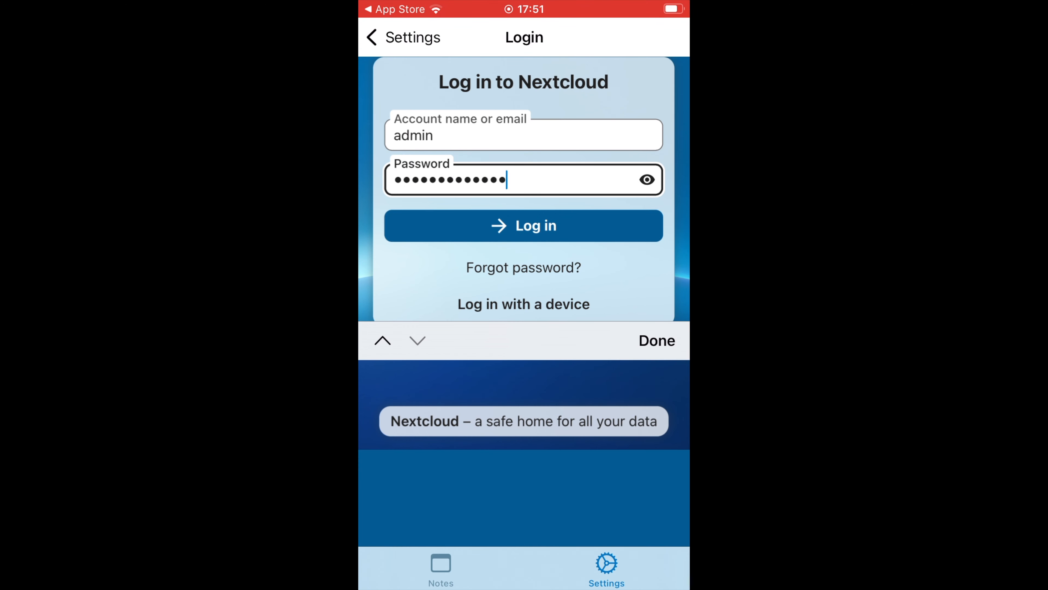
key("Return")
left_click(522, 431)
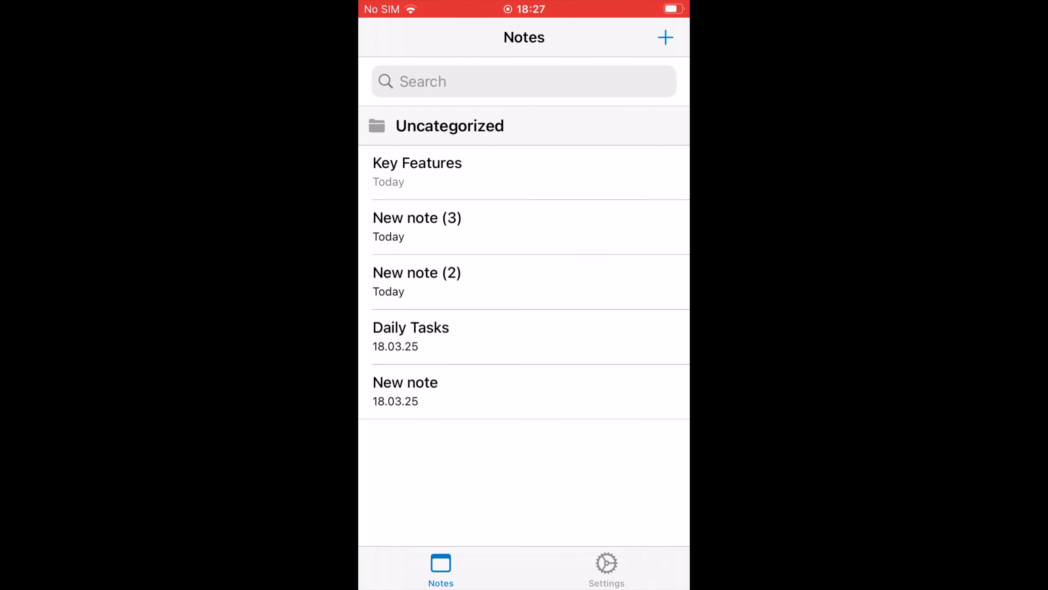
- Append "Here is the notes app for iPhone" to the "Hello World!" note, save it, and open the Key Features note
left_click(524, 227)
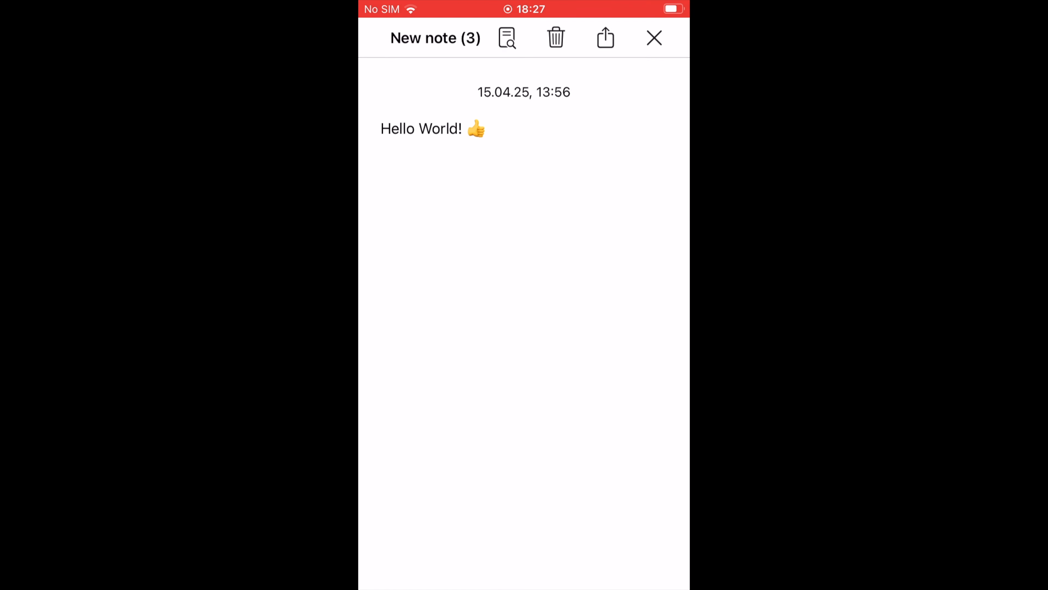
left_click(490, 128)
type("H")
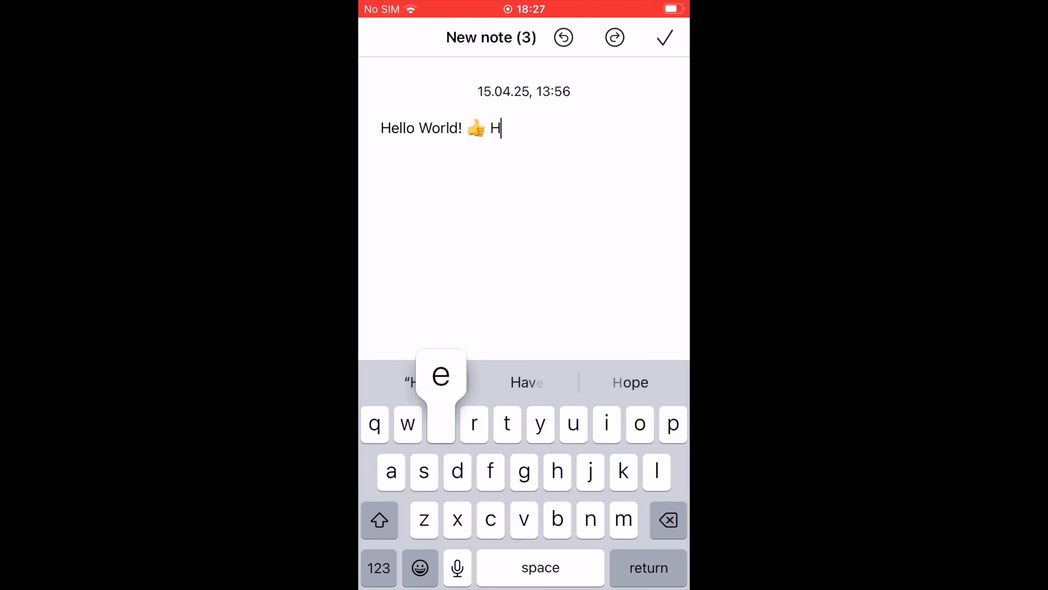
type("ere is the ")
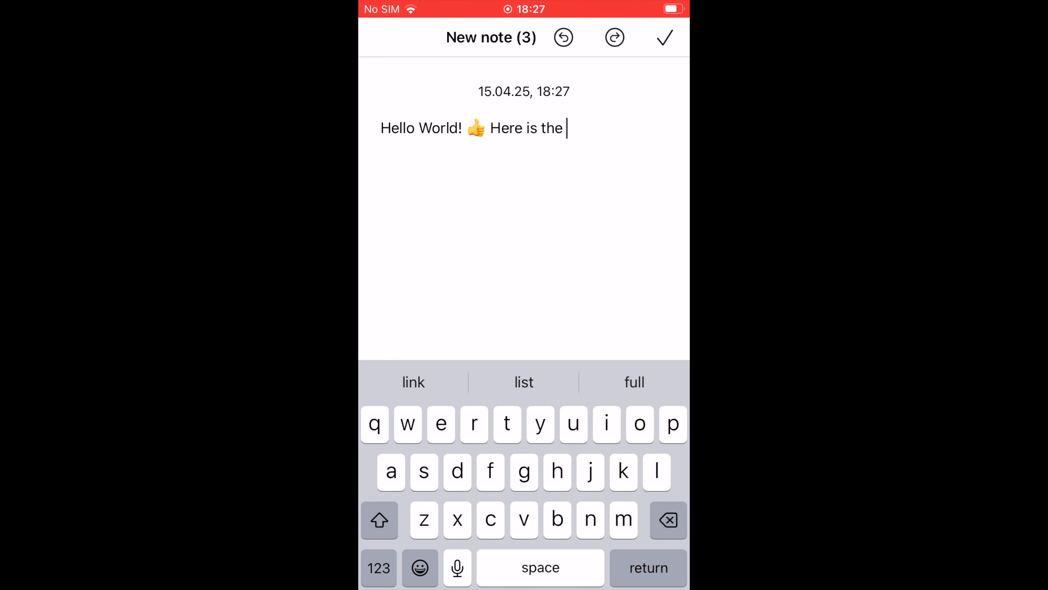
type("notes all")
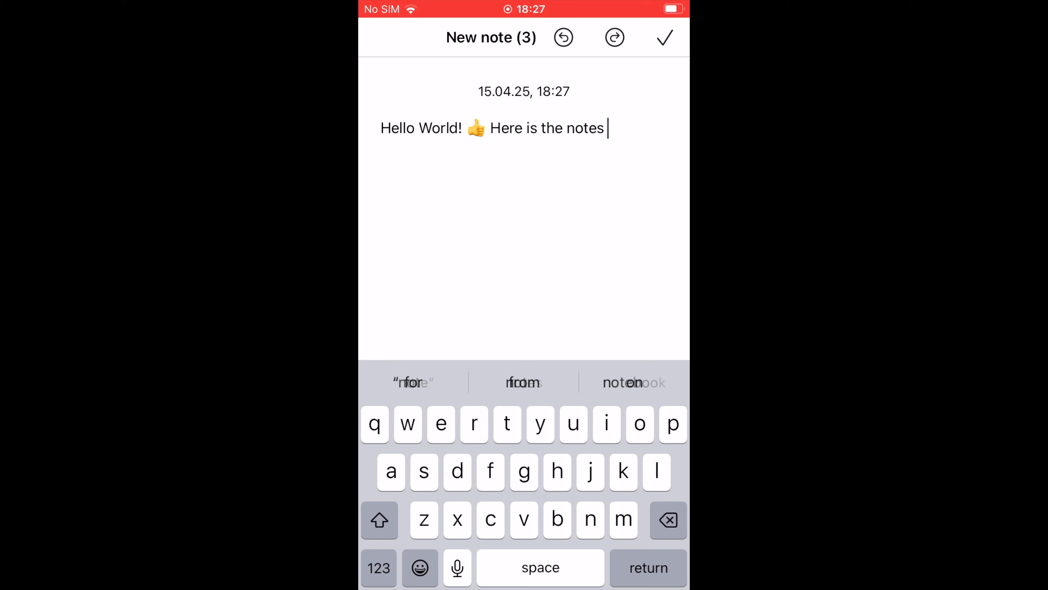
key("BackSpace")
key("BackSpace")
type("pp for iPhone")
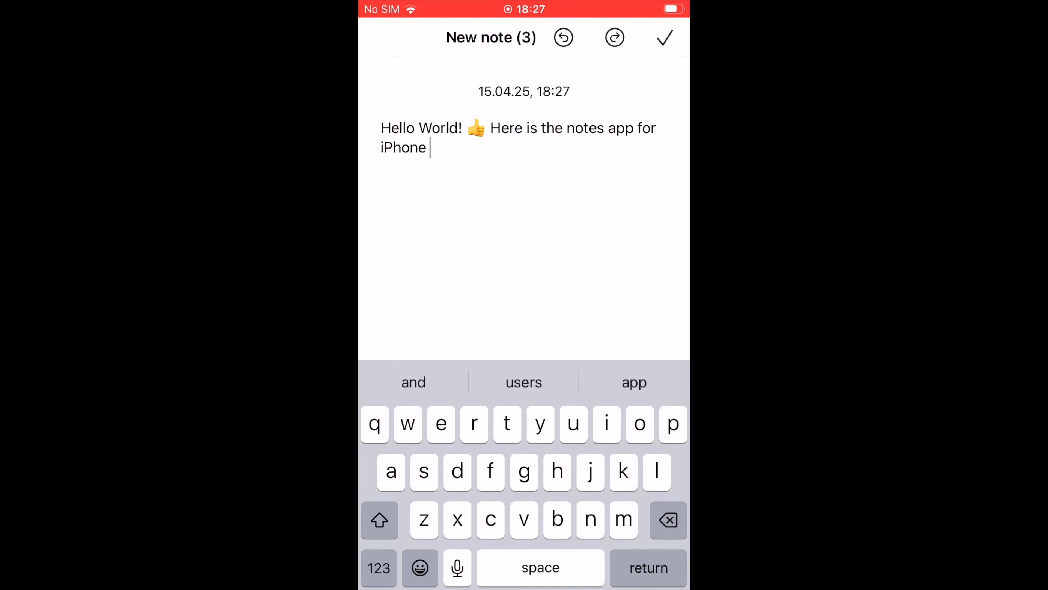
left_click(665, 37)
left_click(665, 37)
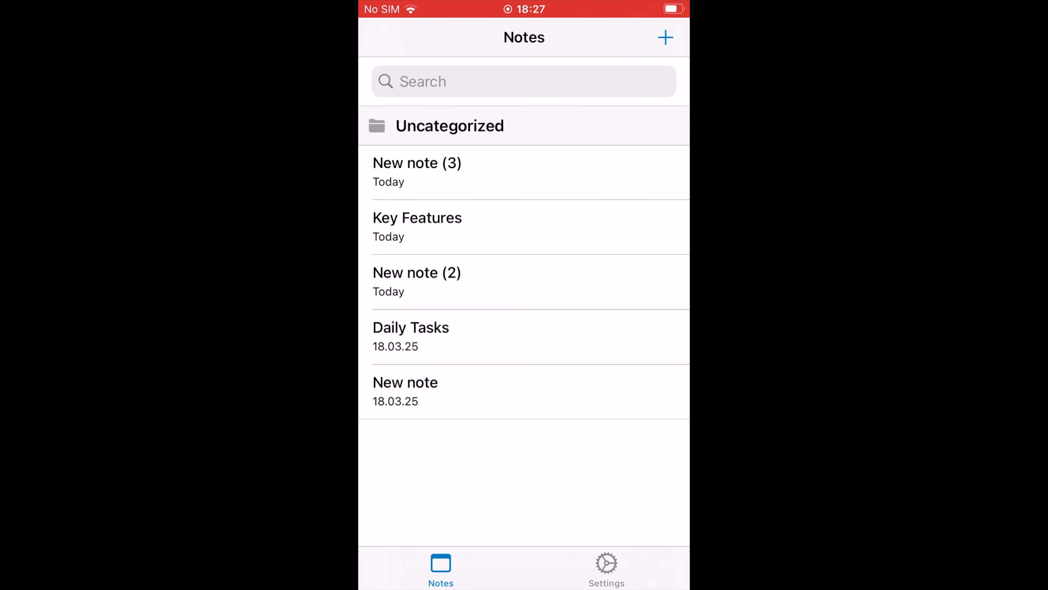
left_click(417, 226)
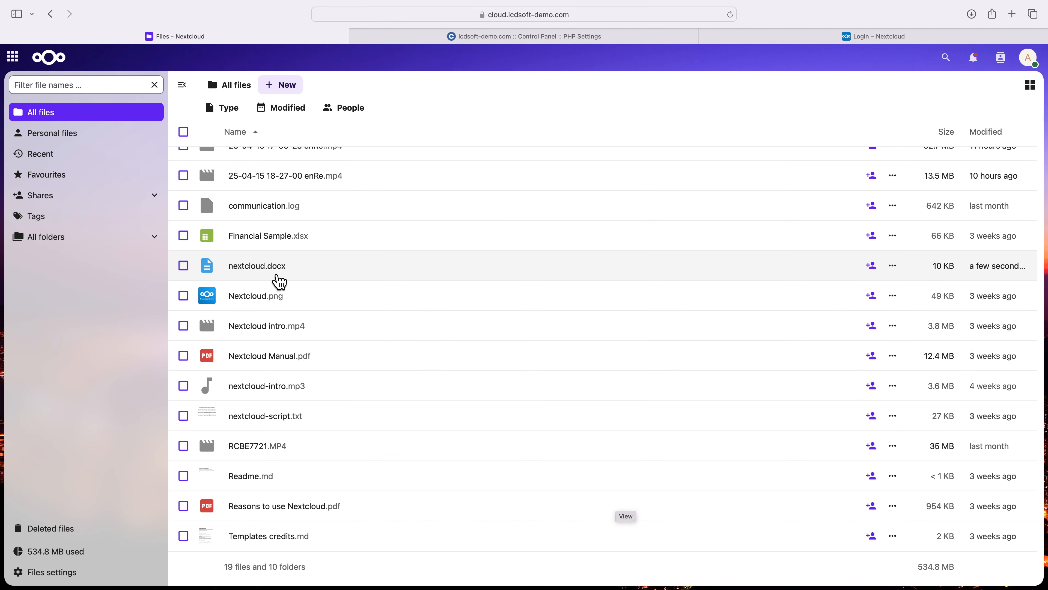
- Open nextcloud.docx in the web office editor and examine the formats available for exporting it and saving it as
left_click(275, 273)
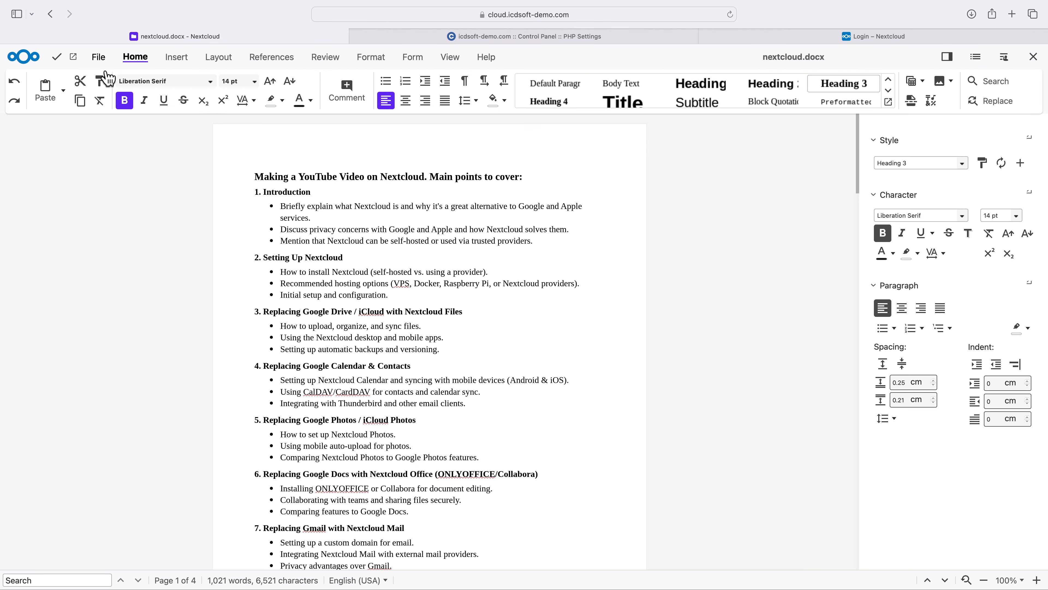
left_click(98, 57)
left_click(137, 94)
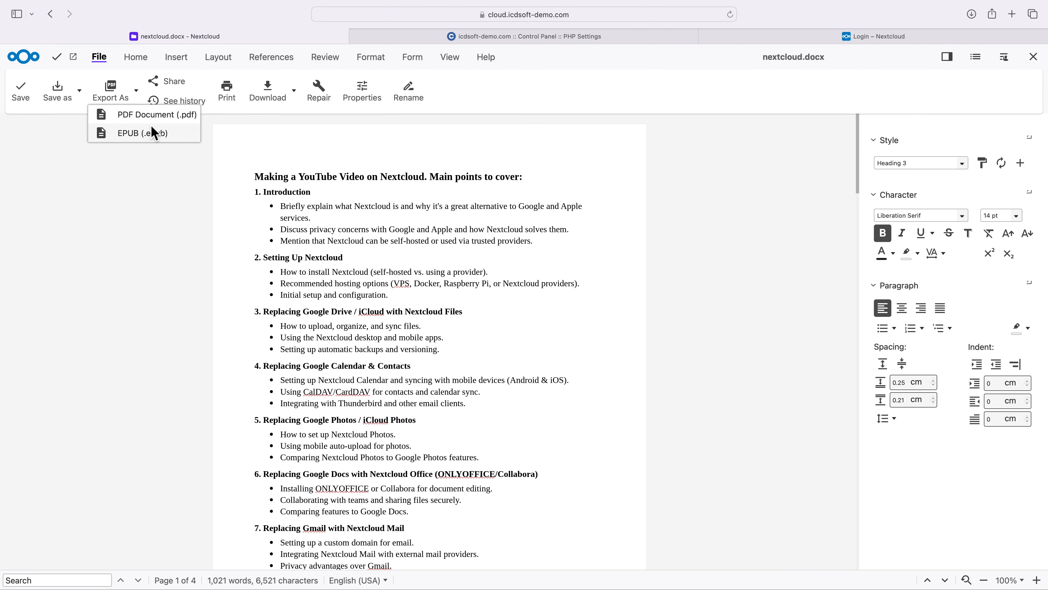
left_click(81, 93)
left_click(80, 93)
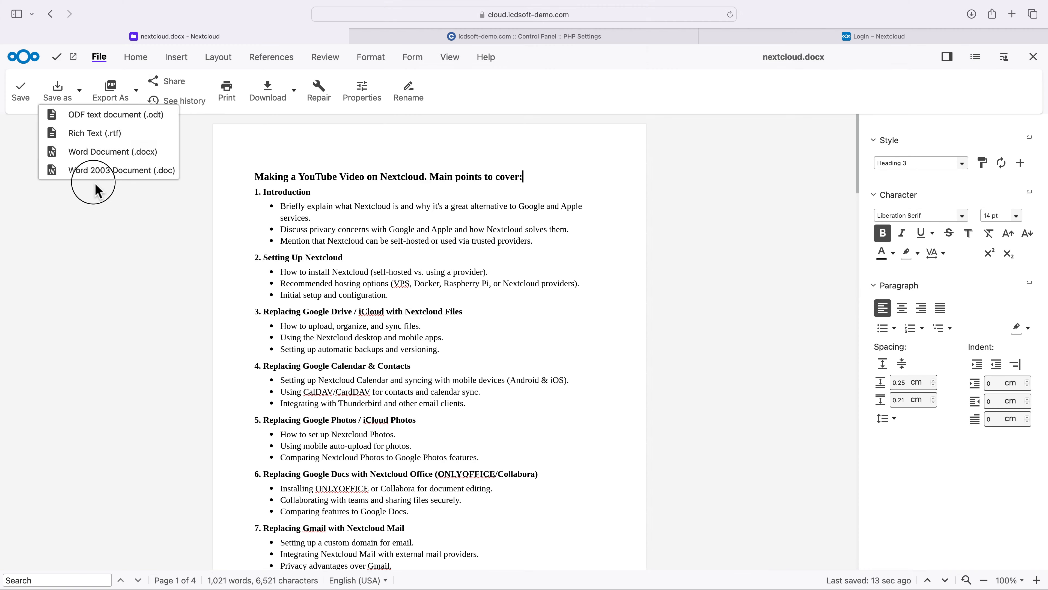
left_click(94, 185)
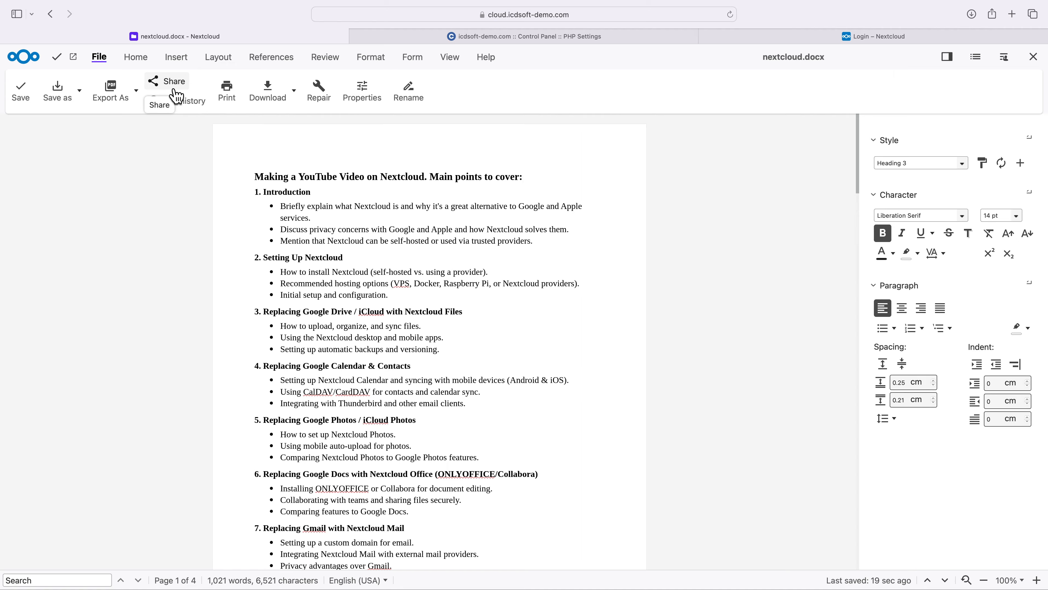
- Create a public share link for nextcloud.docx, copy it, and open it in a new browser tab
left_click(166, 83)
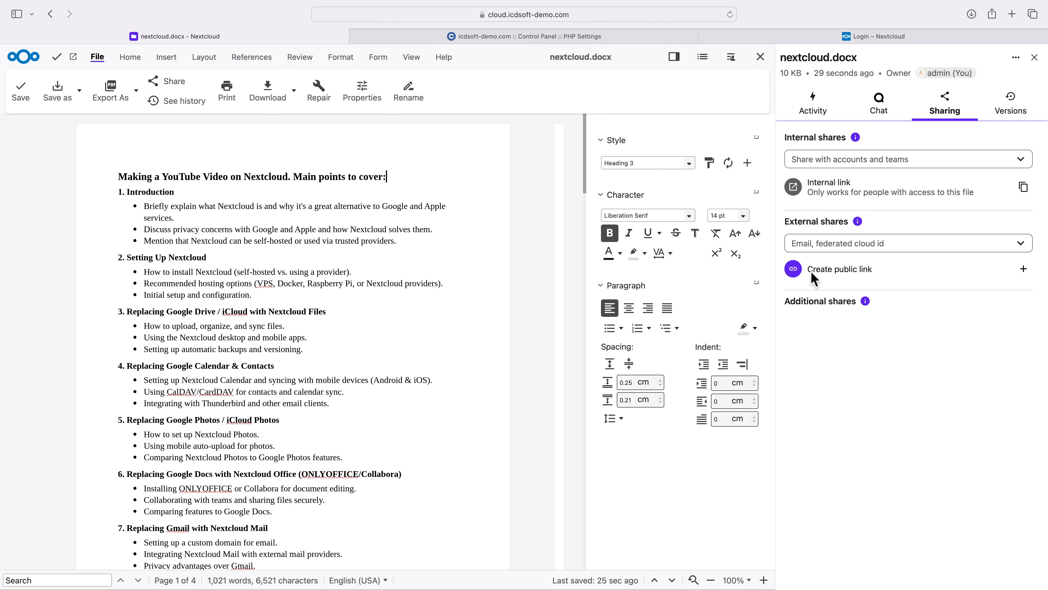
left_click(1022, 270)
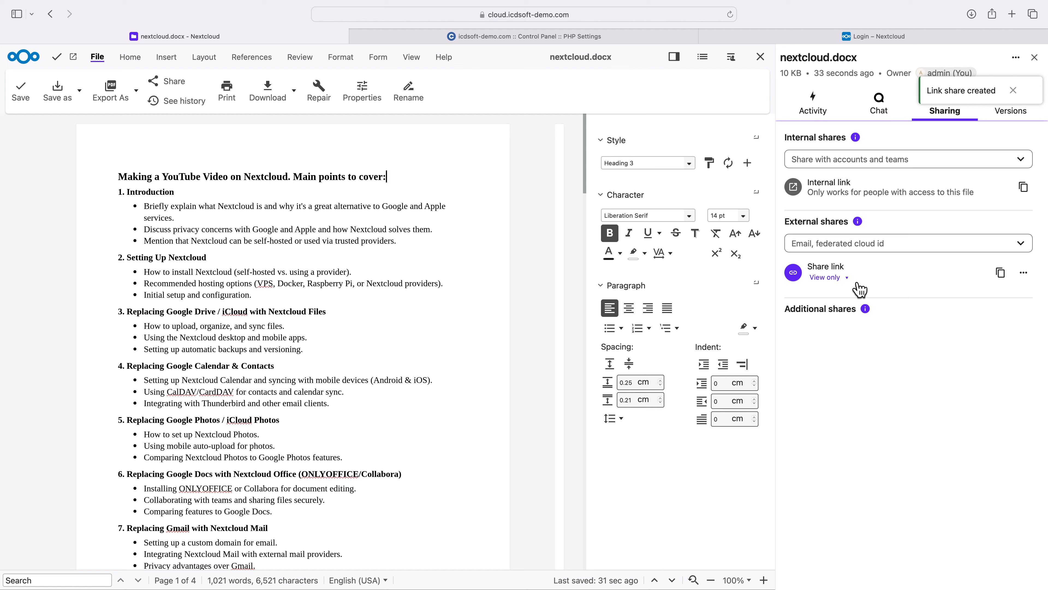
left_click(1001, 282)
key("super+t")
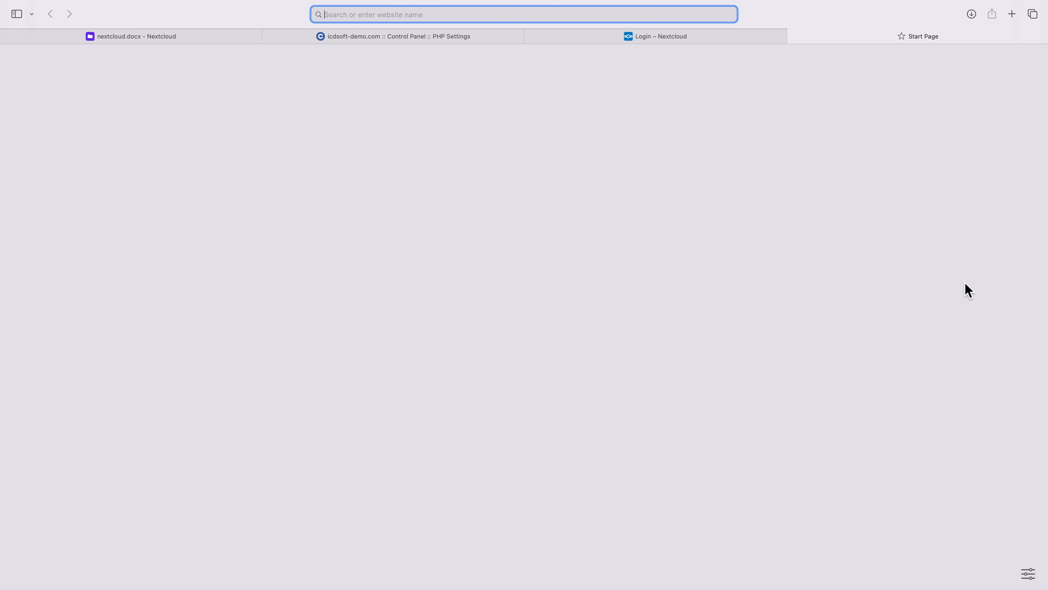
key("super+v")
key("Return")
- Return to the original nextcloud.docx tab and close both the sharing details and the document
left_click(207, 38)
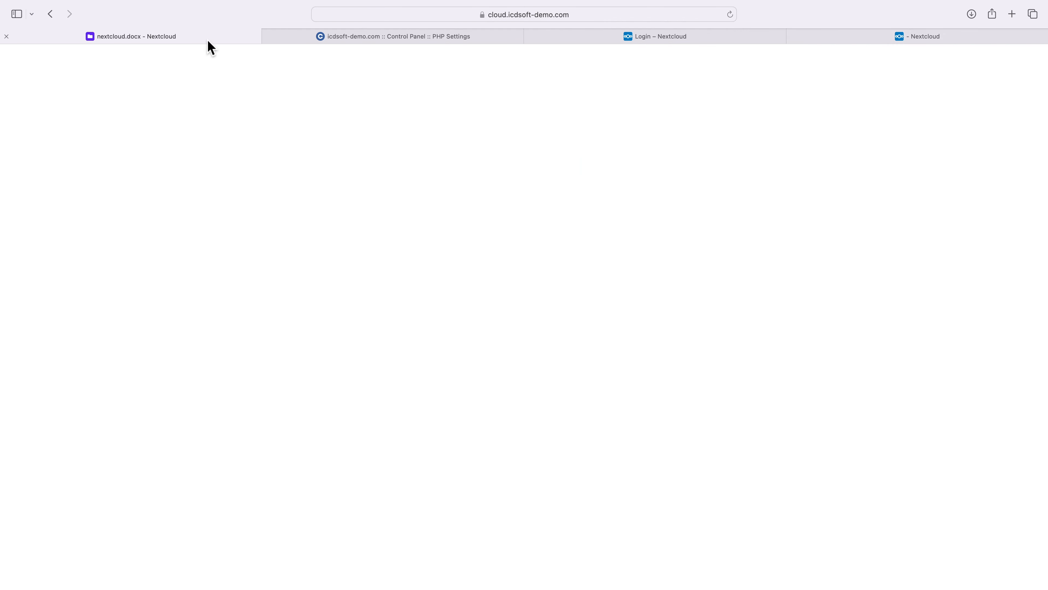
left_click(1035, 57)
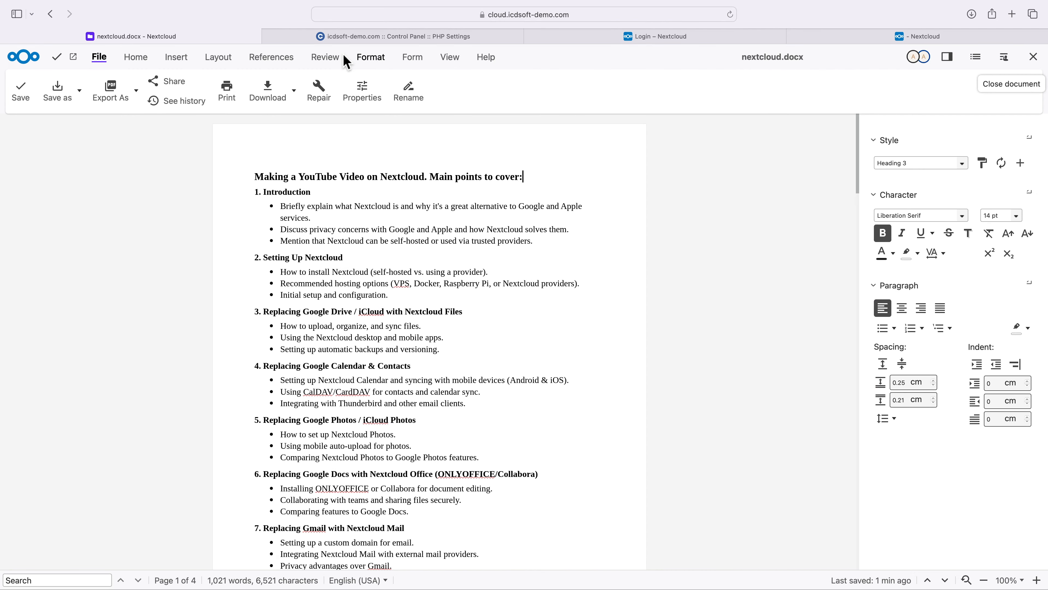
left_click(1033, 58)
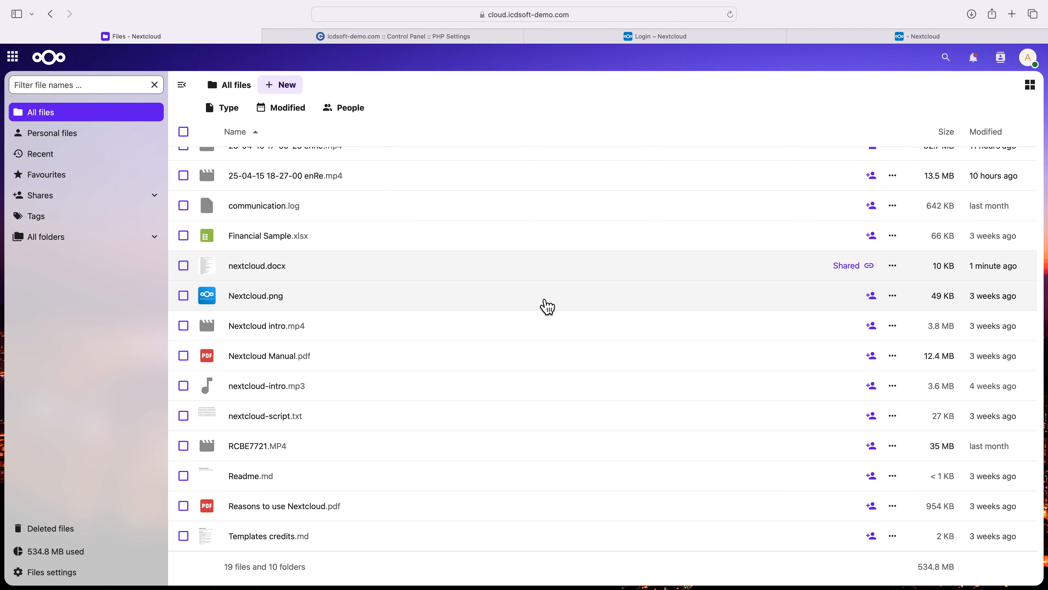
- Open Financial Sample.xlsx from the file list and look through the rows of its data
left_click(284, 241)
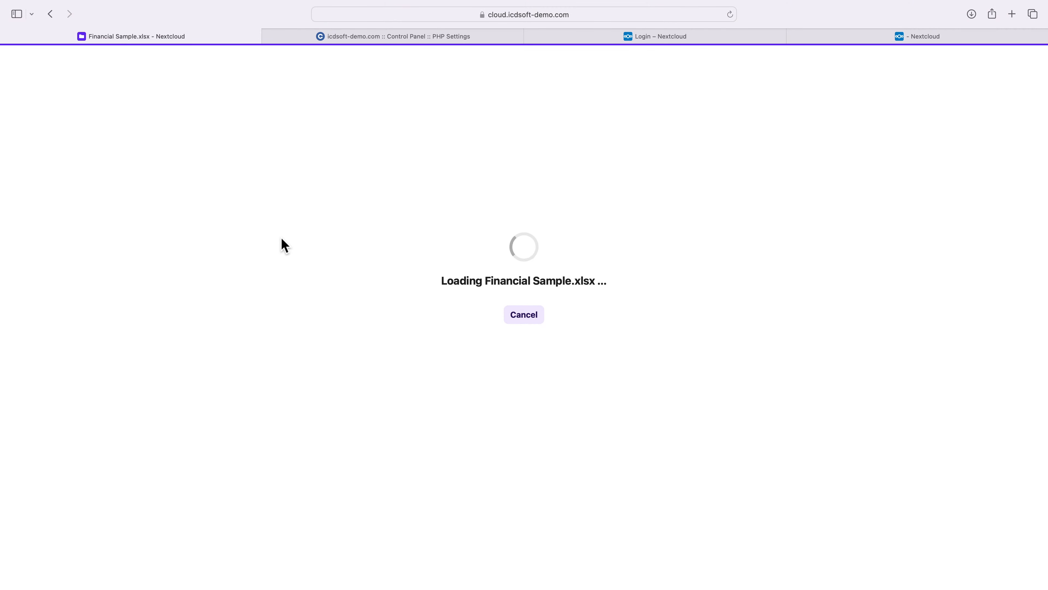
scroll(339, 321, "down", 15)
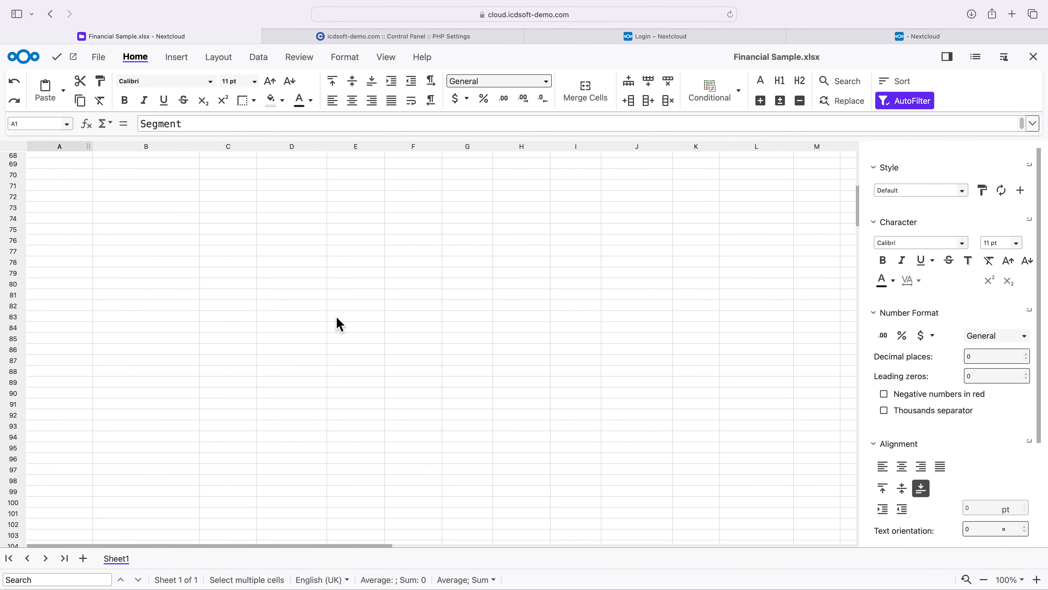
scroll(340, 323, "down", 3)
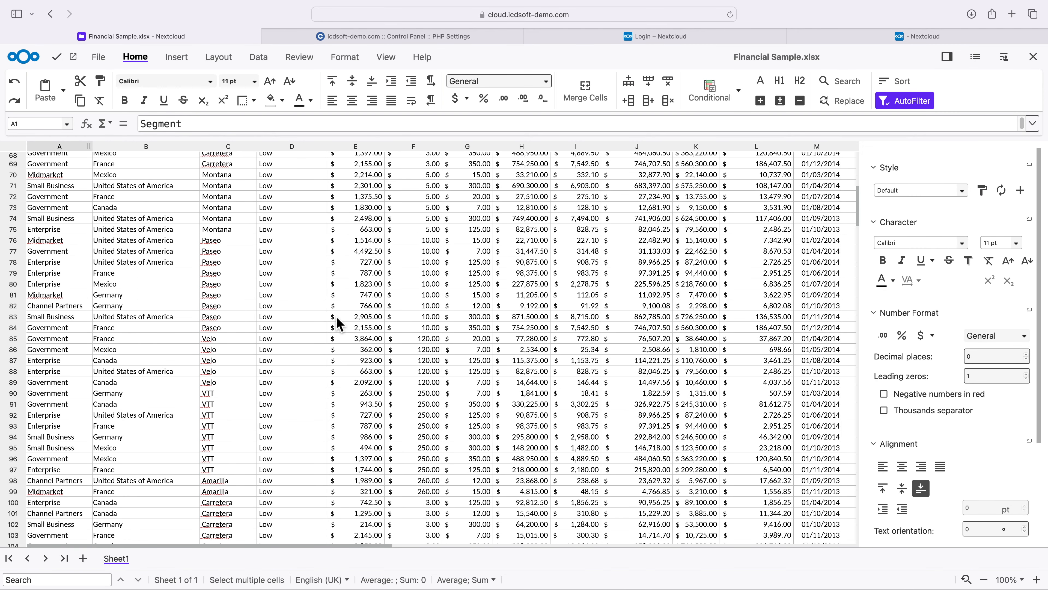
scroll(338, 321, "down", 15)
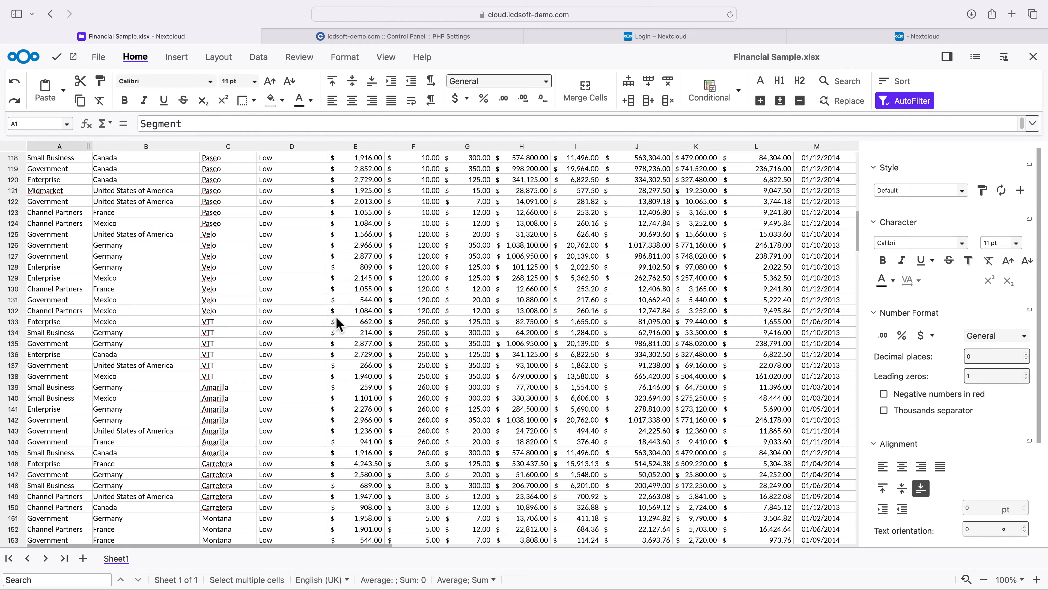
scroll(338, 324, "down", 6)
scroll(338, 324, "up", 8)
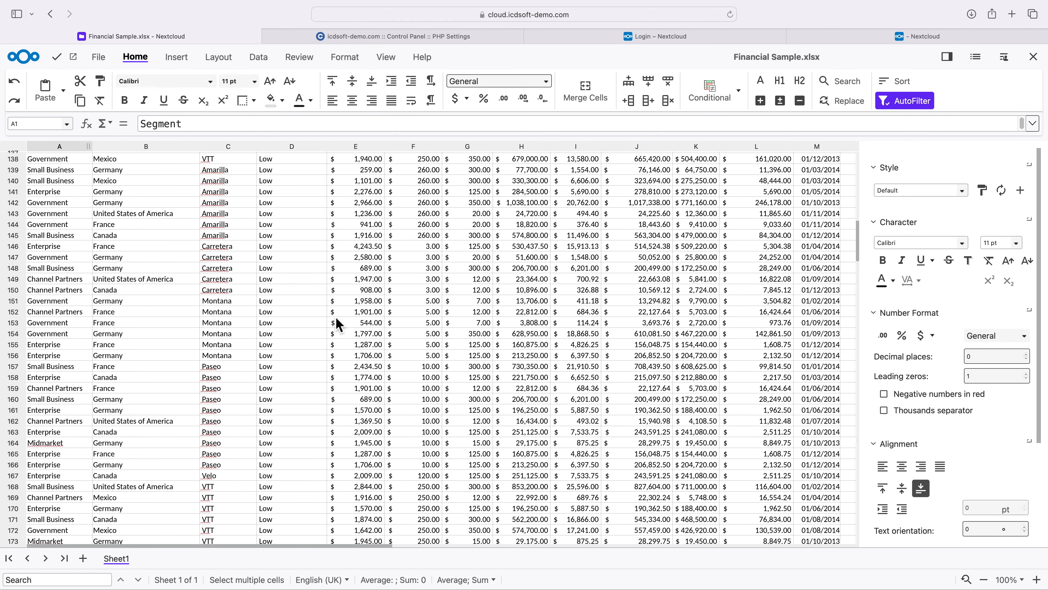
scroll(337, 324, "down", 5)
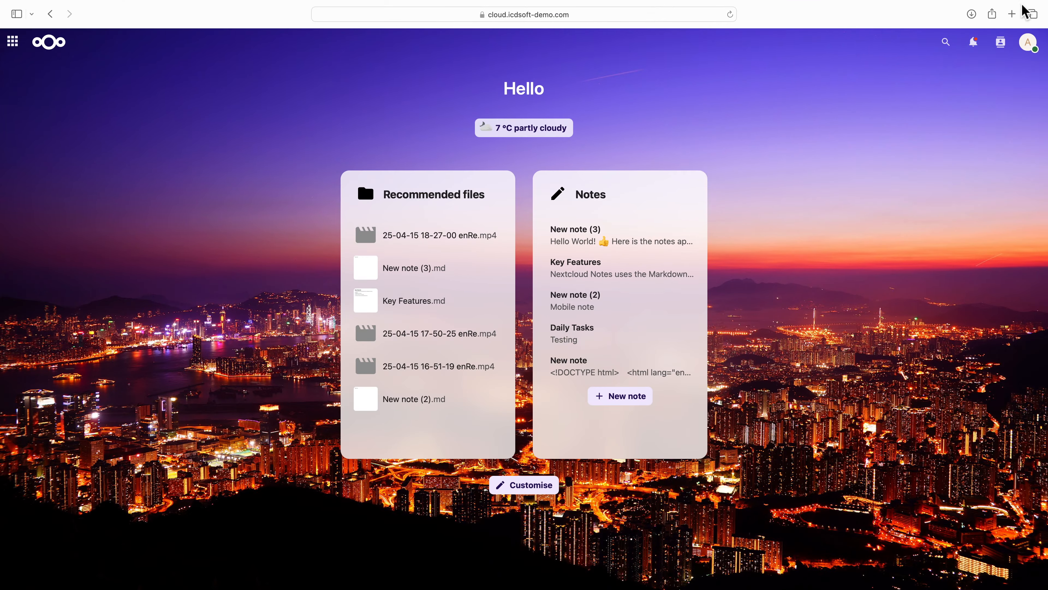
- Go from the dashboard's widget customisation to the app store to get more widgets
left_click(1032, 50)
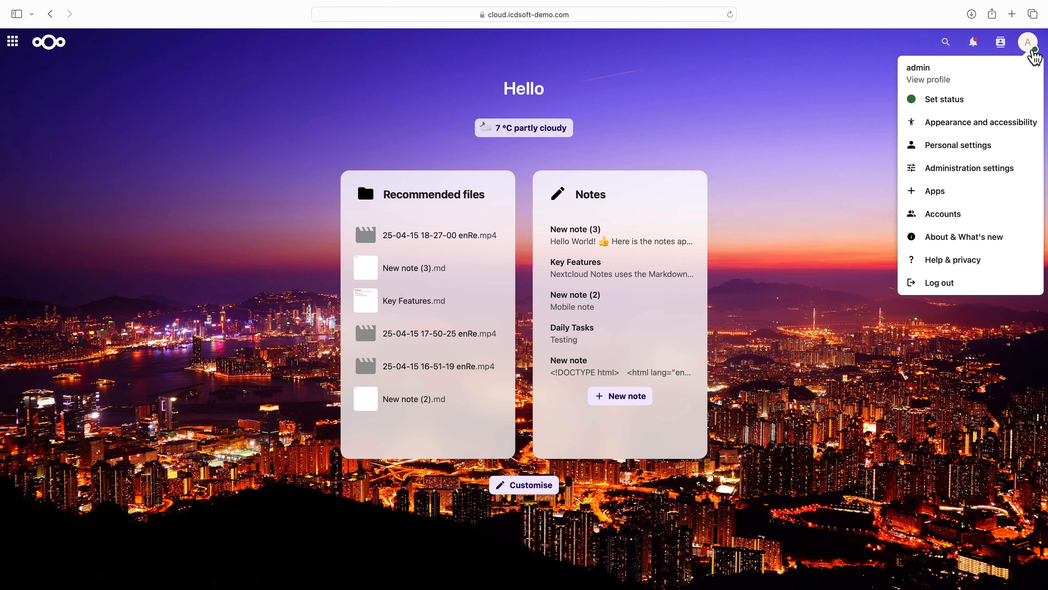
left_click(1032, 50)
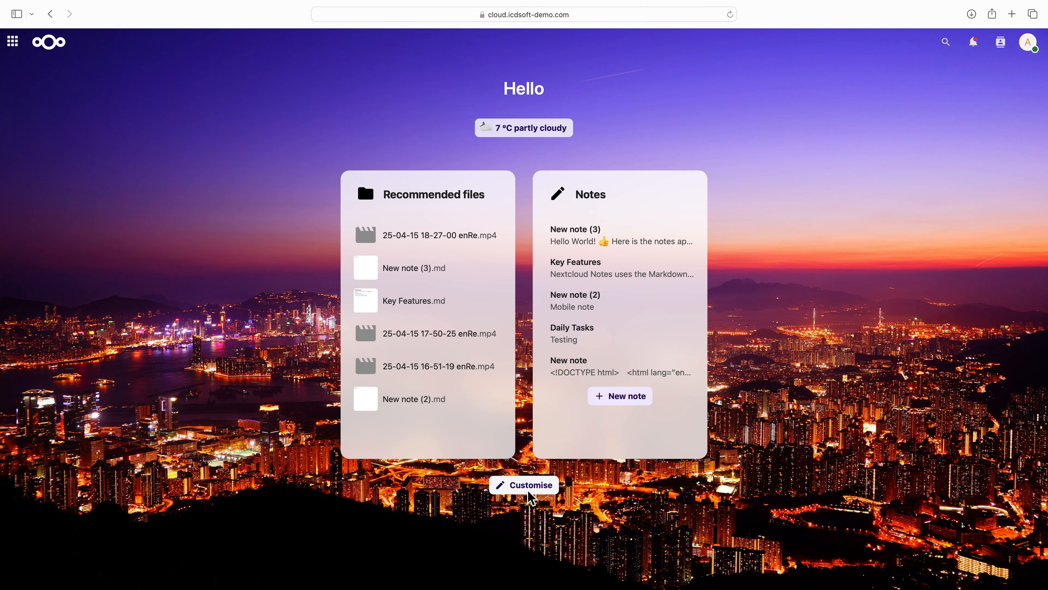
left_click(529, 487)
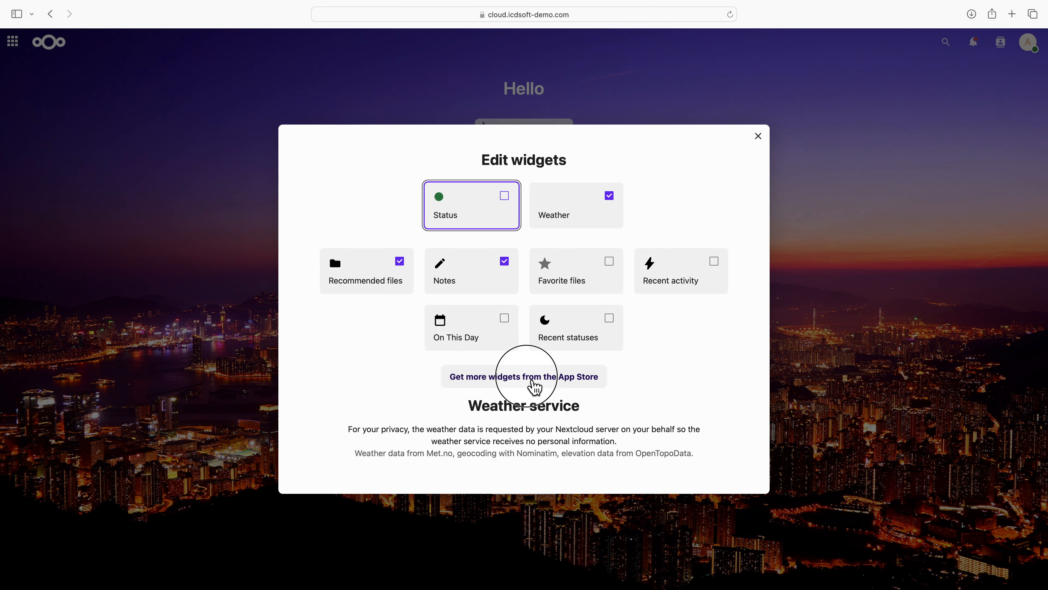
left_click(534, 387)
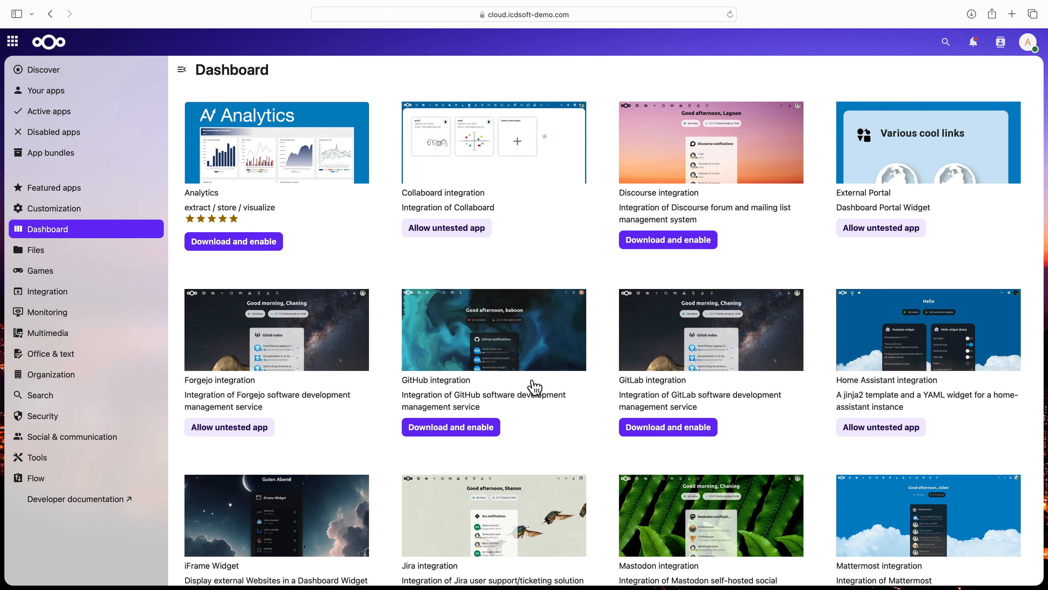
- Search the apps for "office" and read the Nextcloud Office description, highlighting the sentence on its Collabora Online server connection
left_click(947, 43)
type("offi")
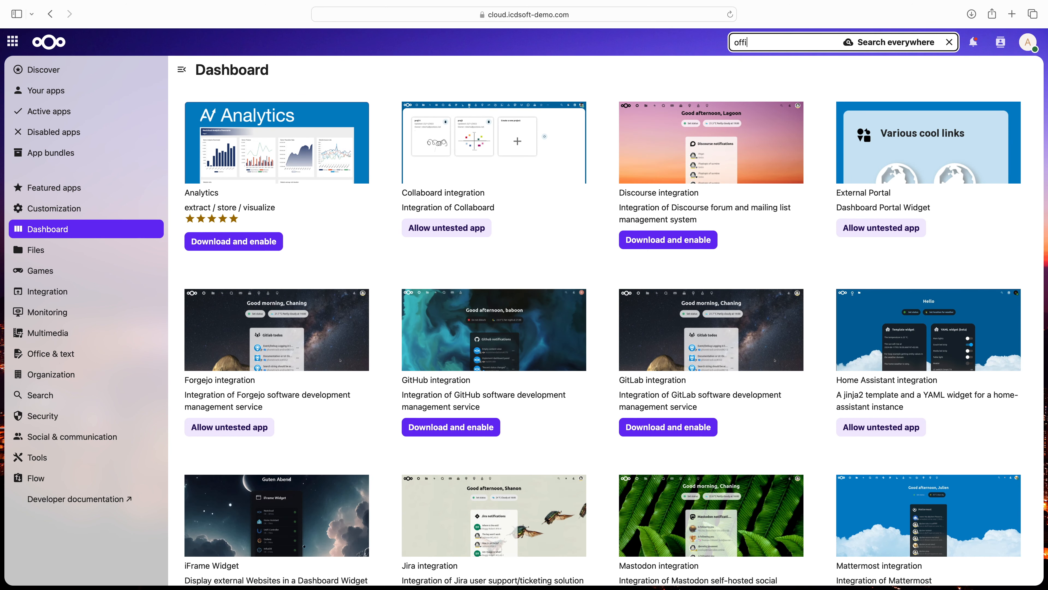
type("ce")
left_click(244, 154)
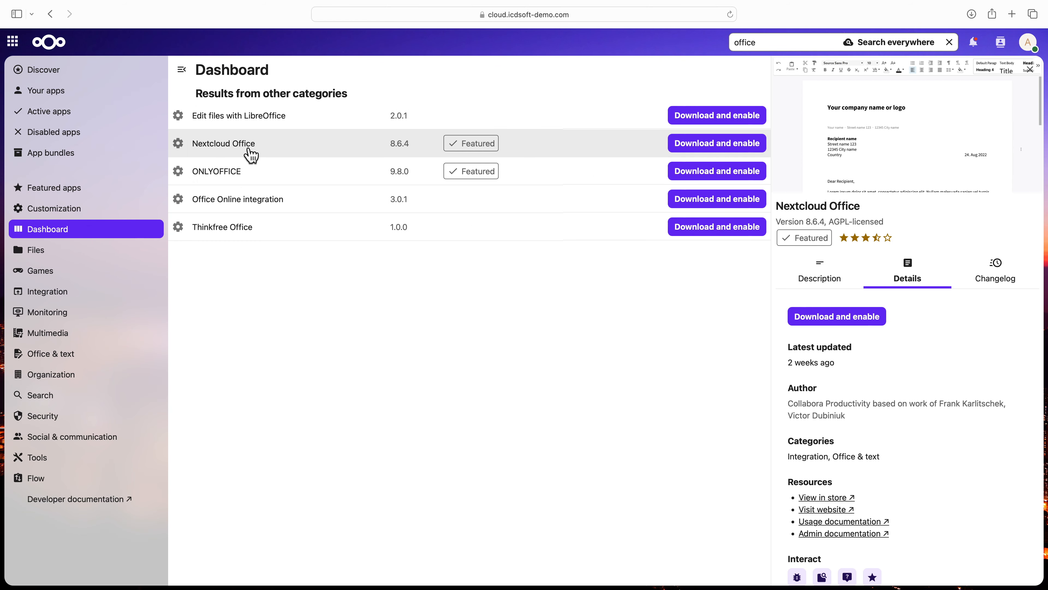
left_click(813, 281)
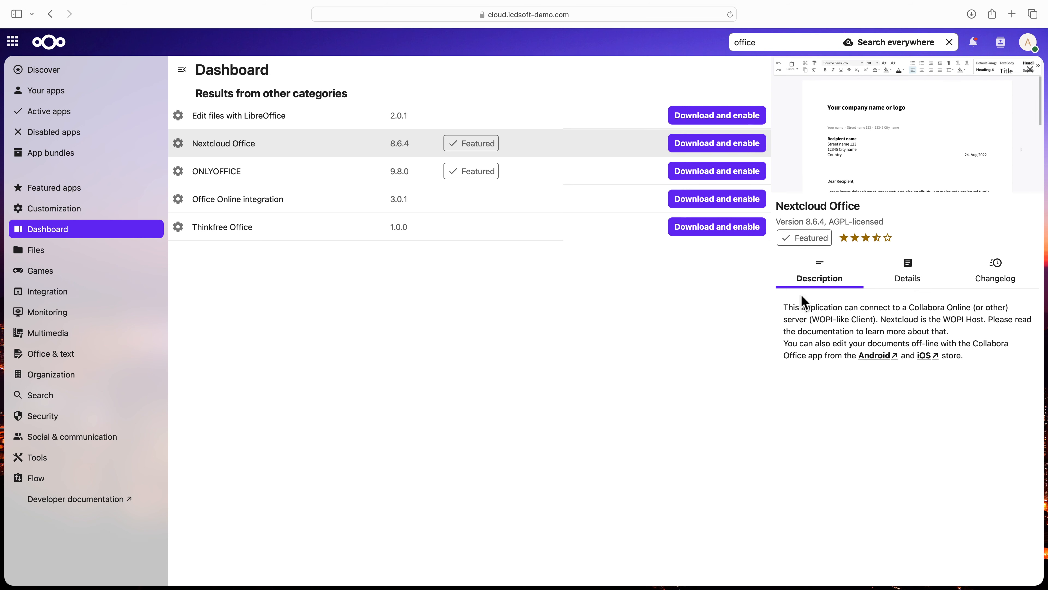
left_click_drag(783, 312, 867, 322)
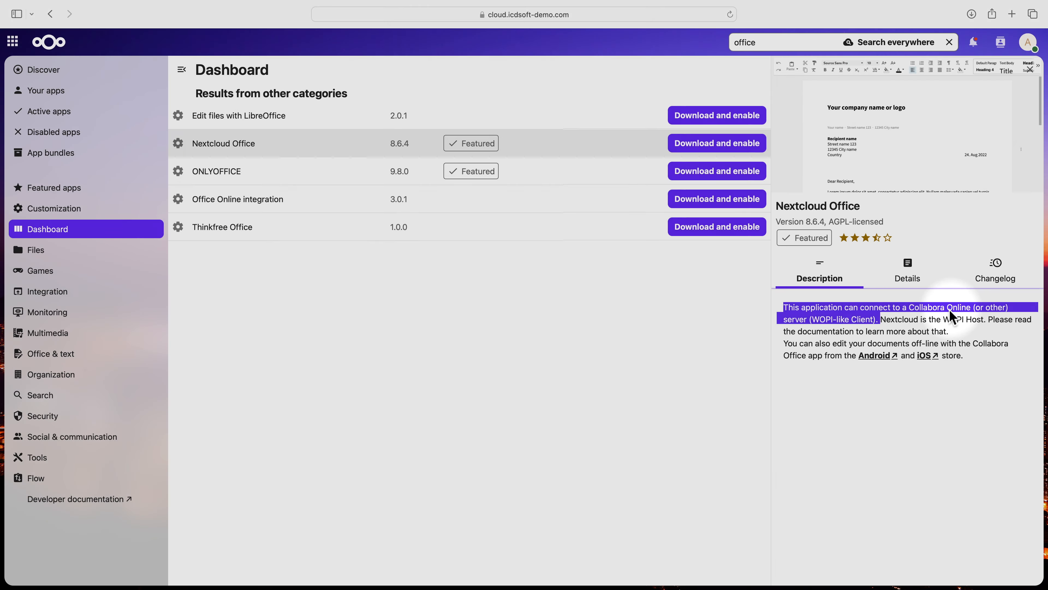
left_click(948, 310)
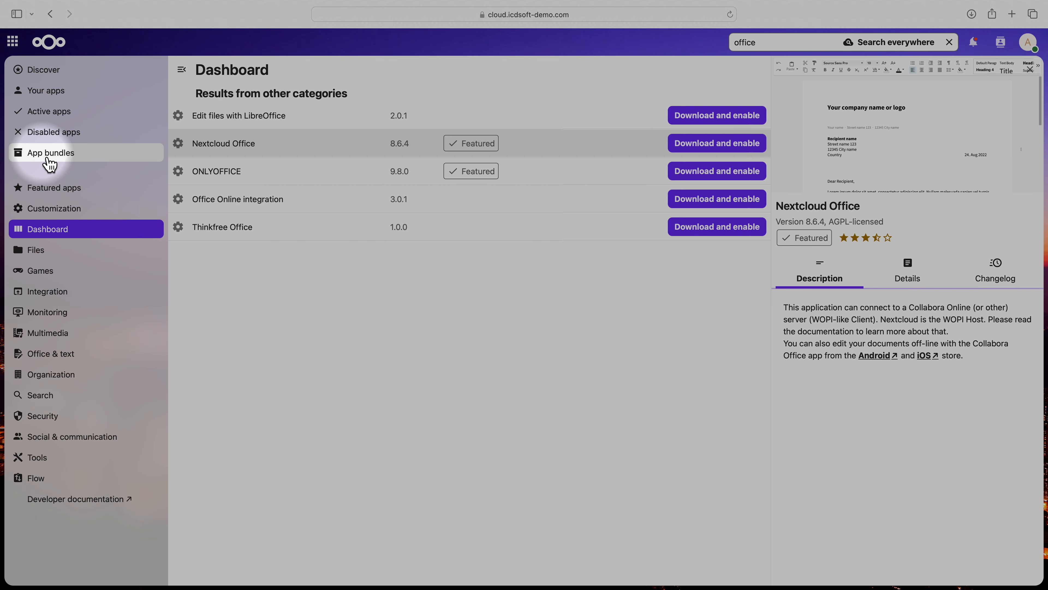
- Download and enable all apps in the Hub bundle, authorising with the account password, and return to the dashboard
left_click(55, 164)
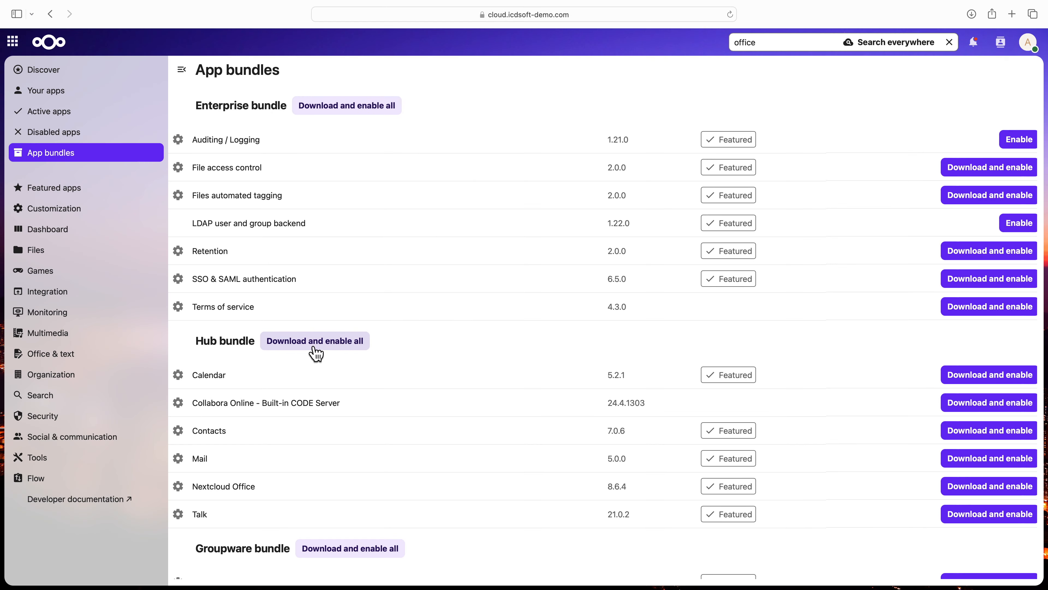
left_click(317, 342)
type("•••••••••••••")
key("Return")
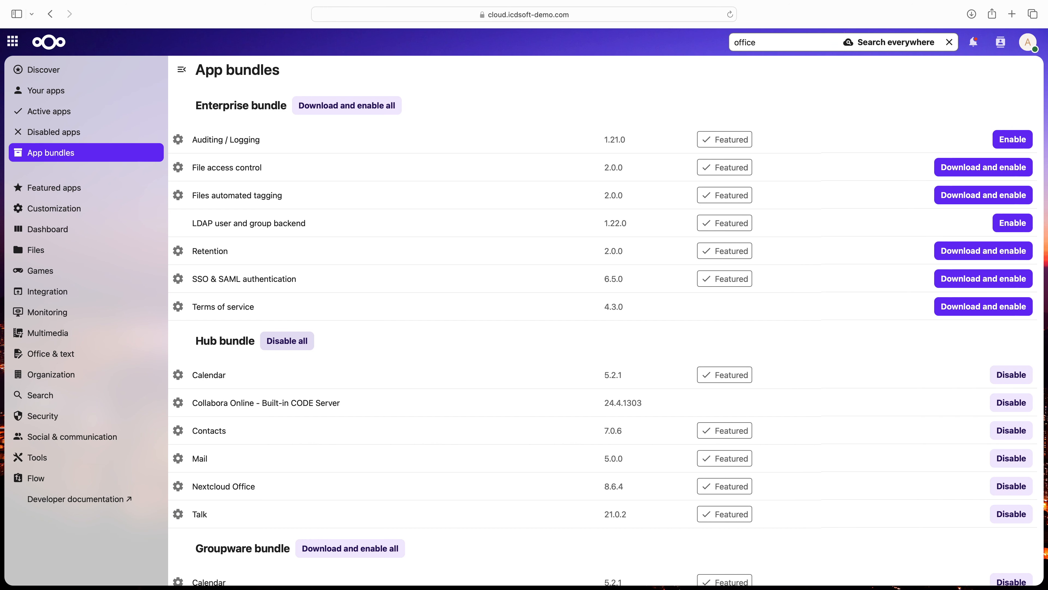
left_click(51, 42)
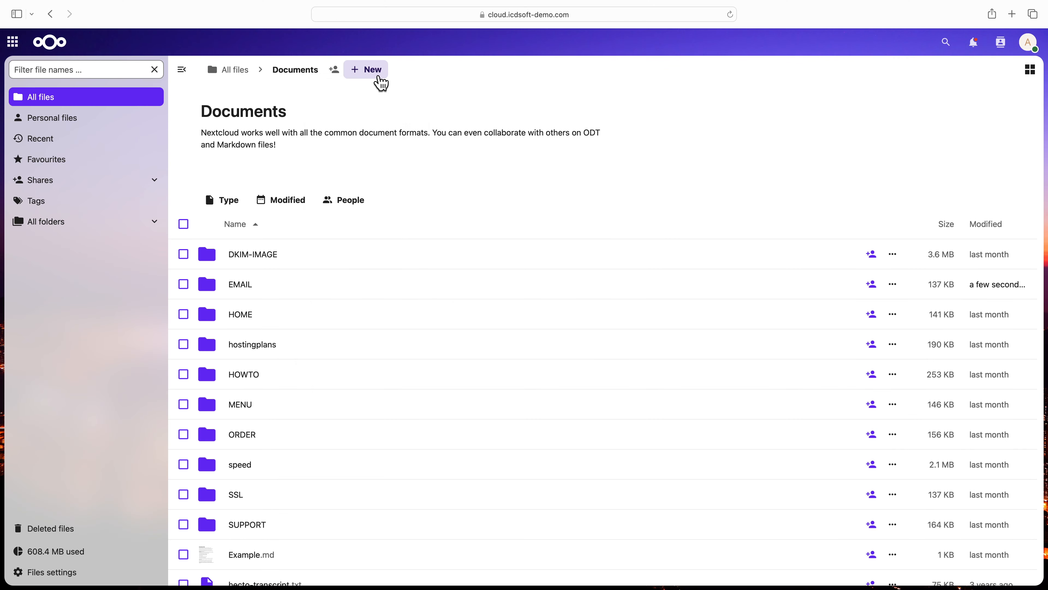
- Create a presentation in Documents from the Modern company template and enter ICDSoft under "Present By:" on the first slide
left_click(381, 79)
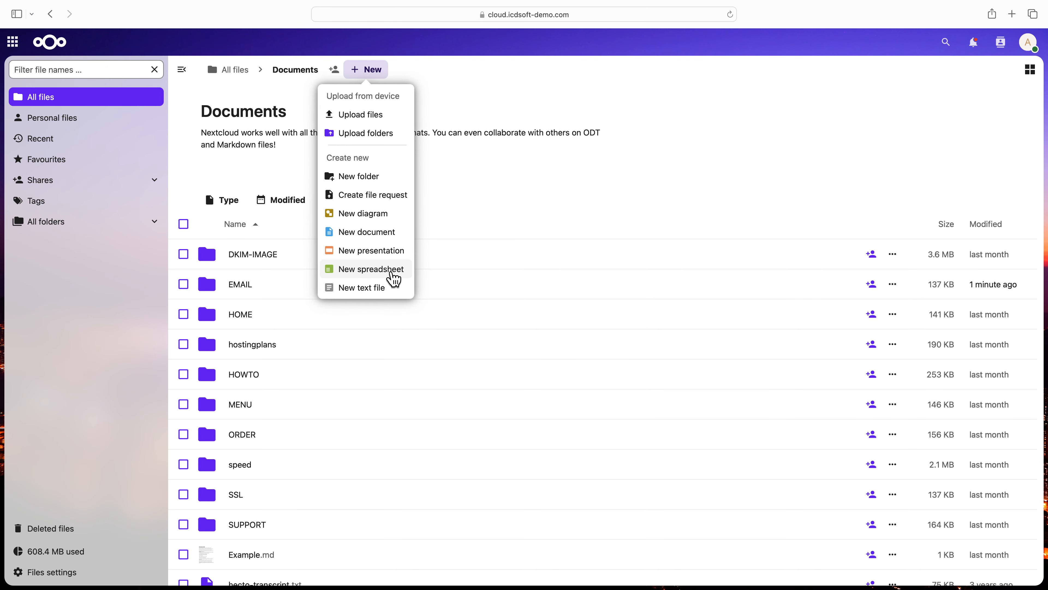
left_click(394, 273)
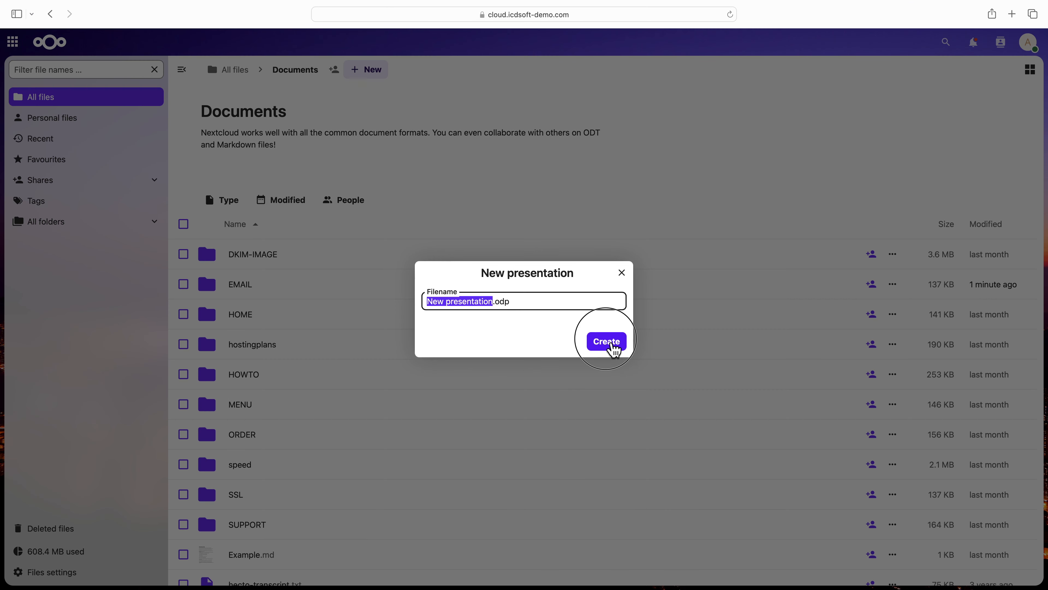
left_click(606, 347)
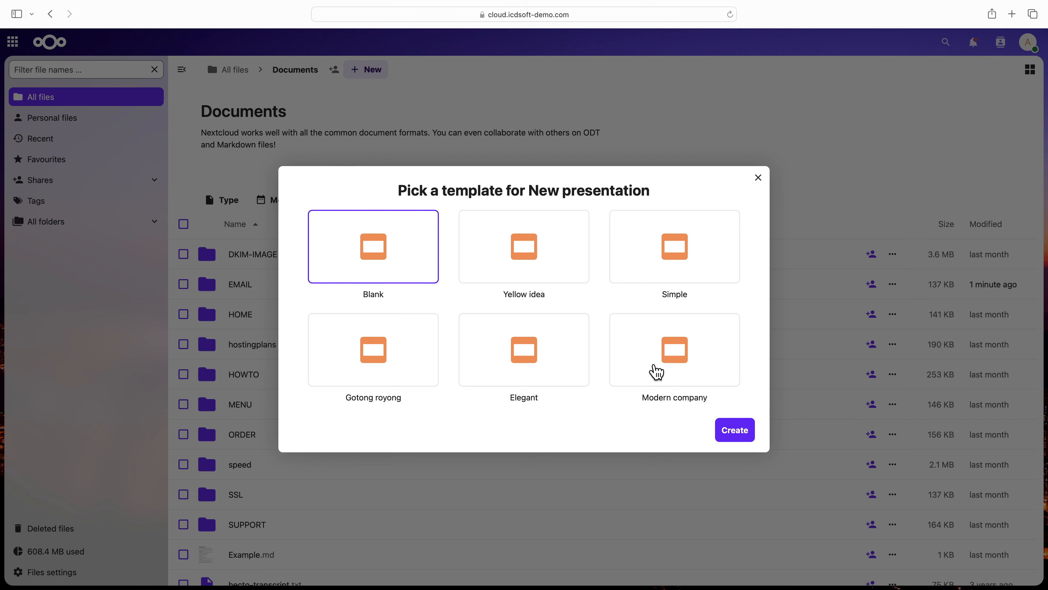
left_click(657, 373)
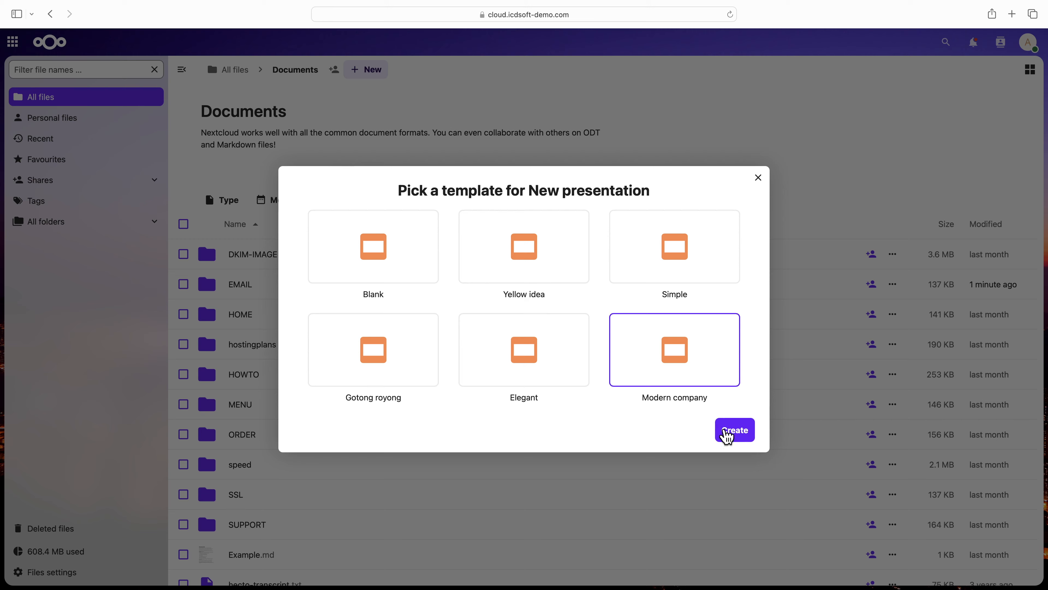
left_click(727, 433)
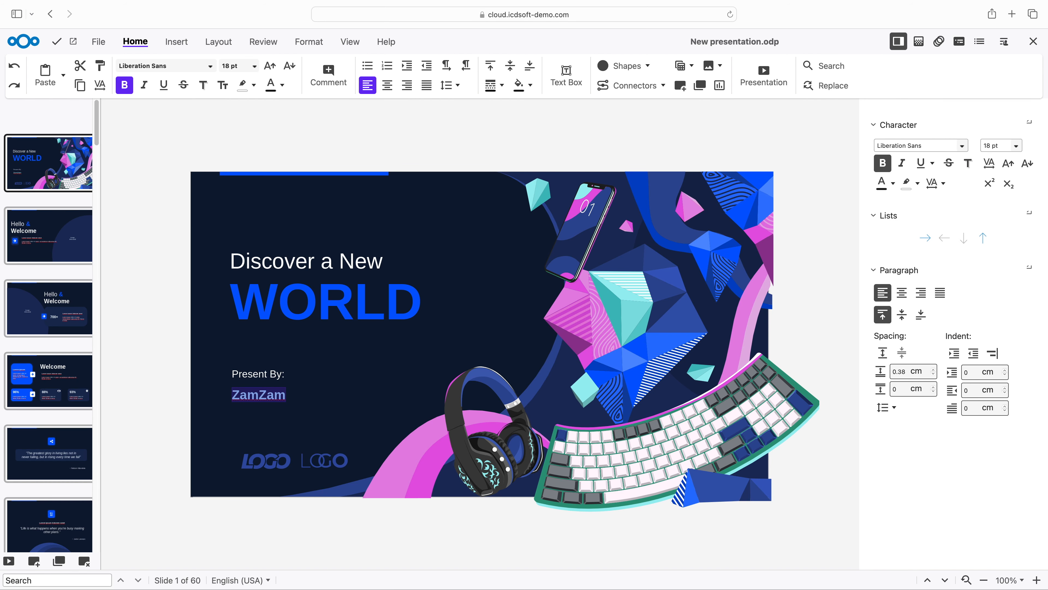
type("ICDSoft")
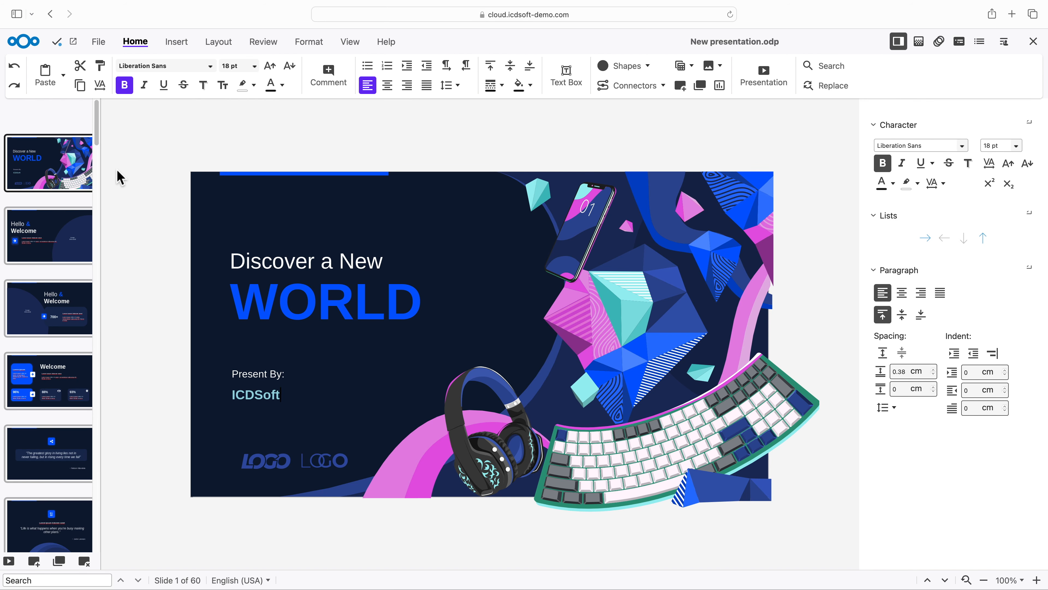
- Look through the presentation's save-as formats and create a public link for sharing it
left_click(98, 42)
left_click(79, 83)
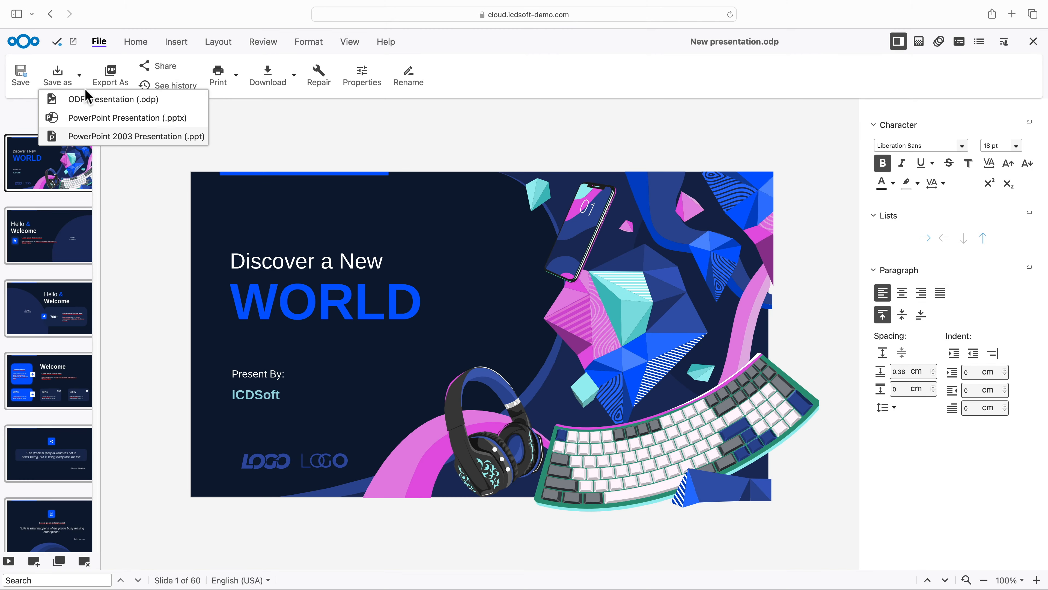
left_click(82, 83)
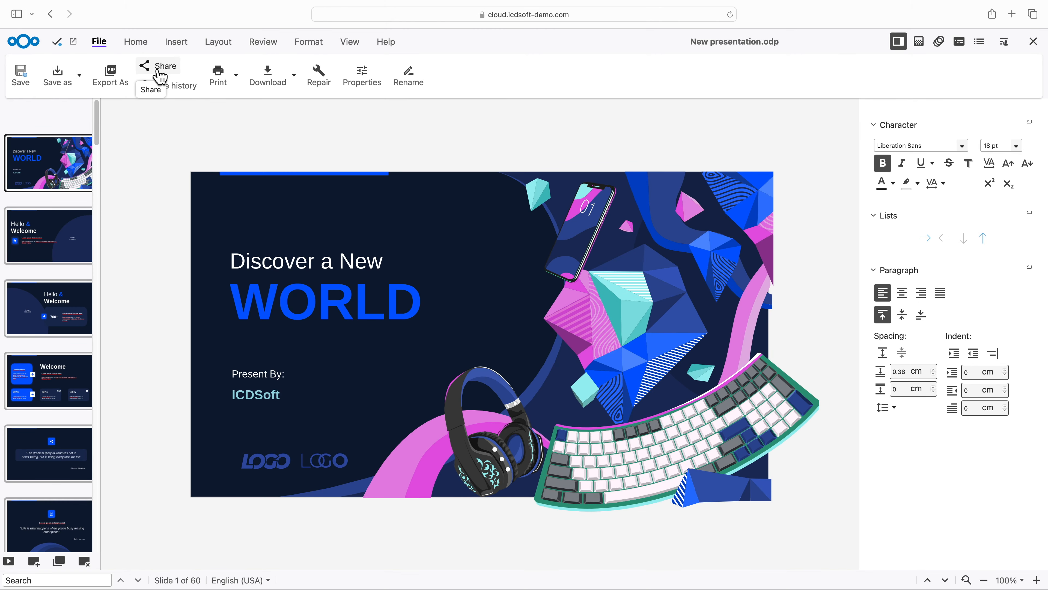
left_click(160, 77)
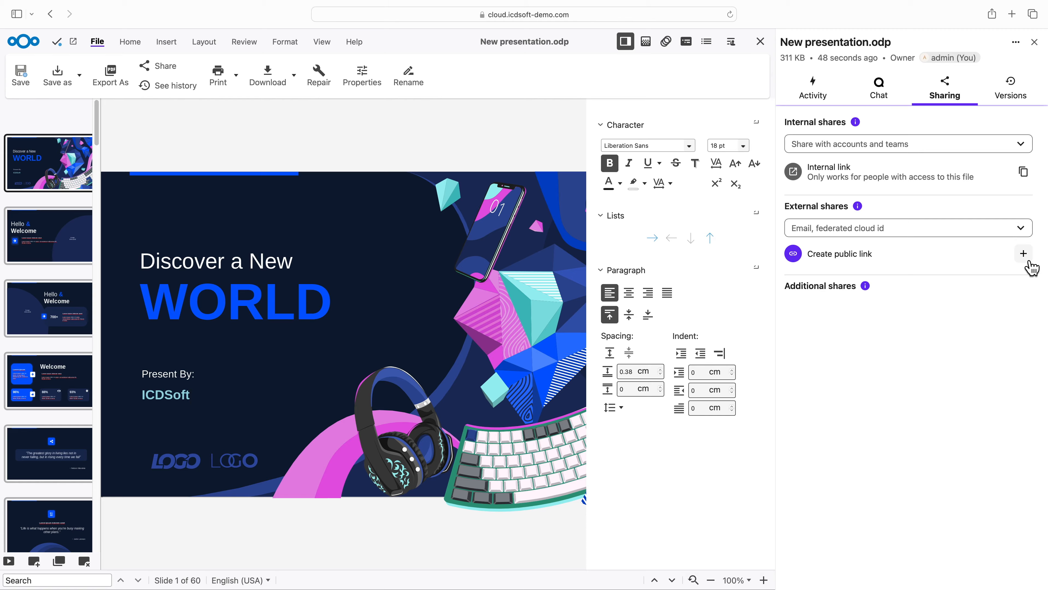
left_click(1025, 259)
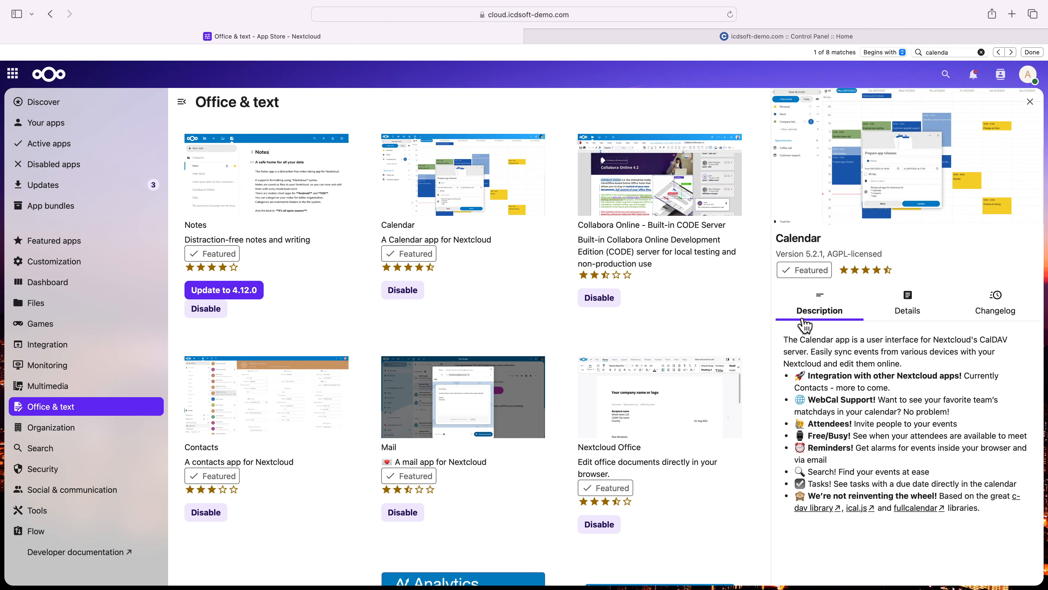
- Review the Calendar app's description and details in the app store, highlighting the description's introduction, and go to the Calendar app
left_click_drag(786, 341, 908, 365)
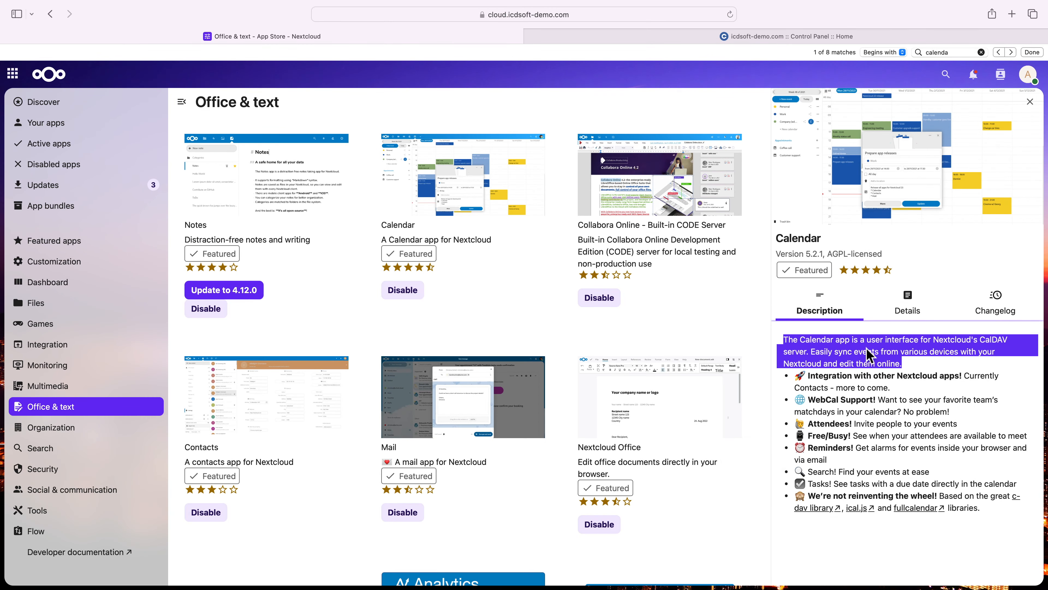
left_click(908, 314)
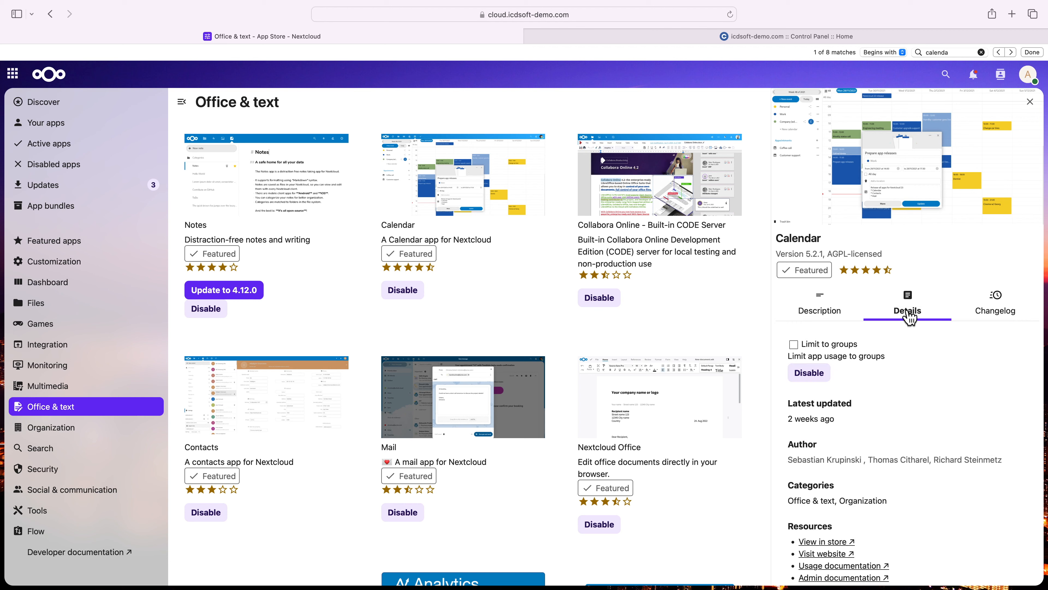
left_click(20, 80)
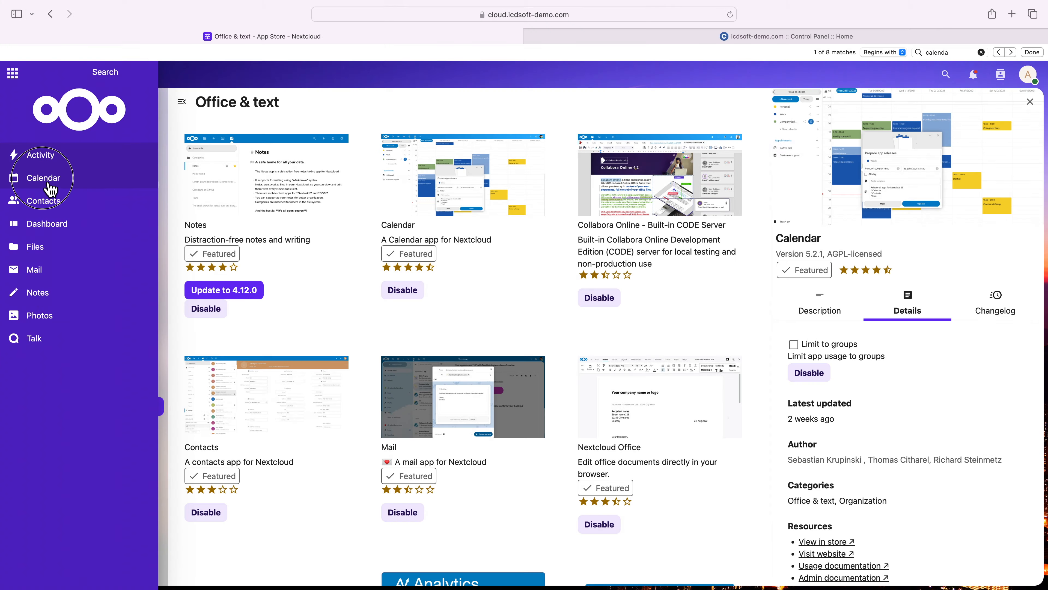
left_click(45, 182)
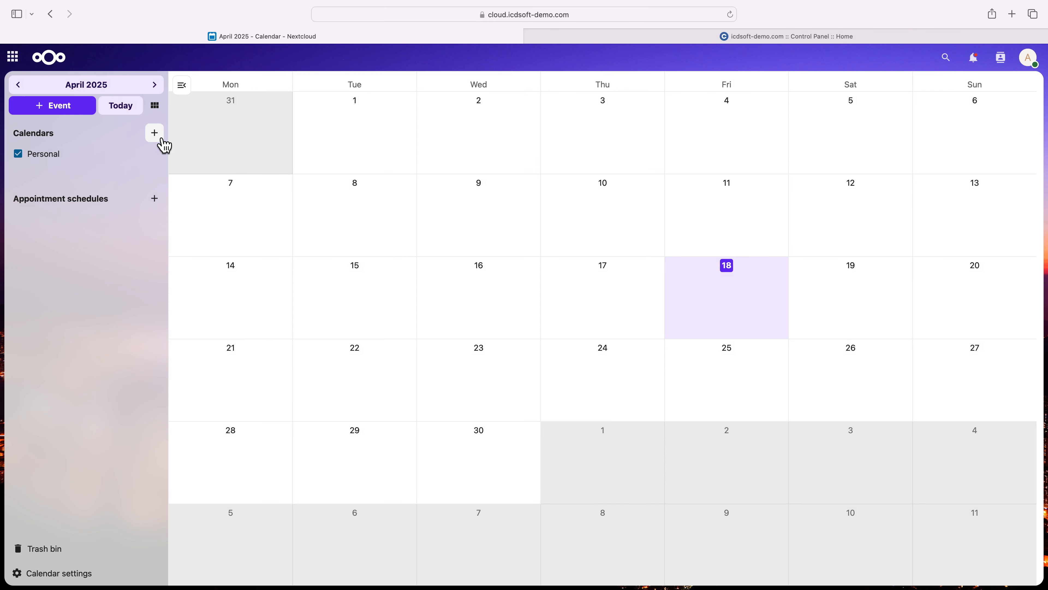
- Create a new calendar named Marketing Events
left_click(164, 144)
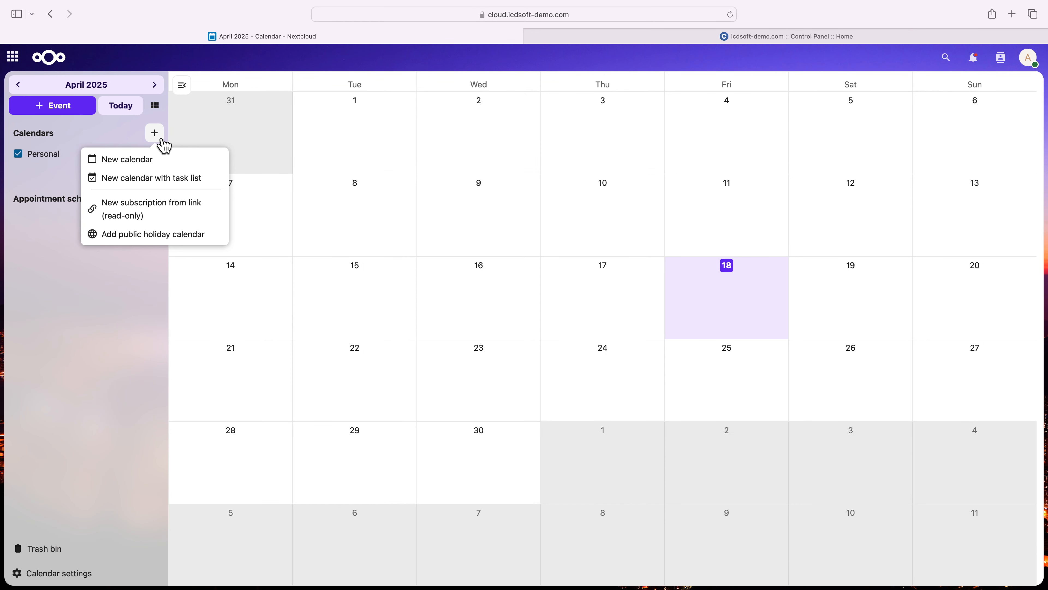
left_click(150, 162)
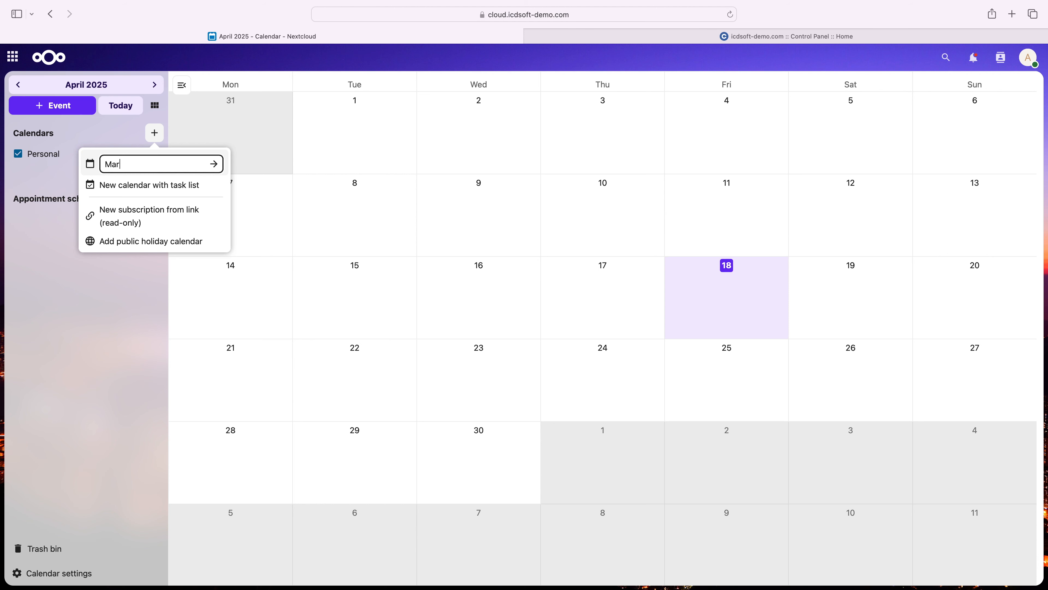
type("Marketing Events")
key("Return")
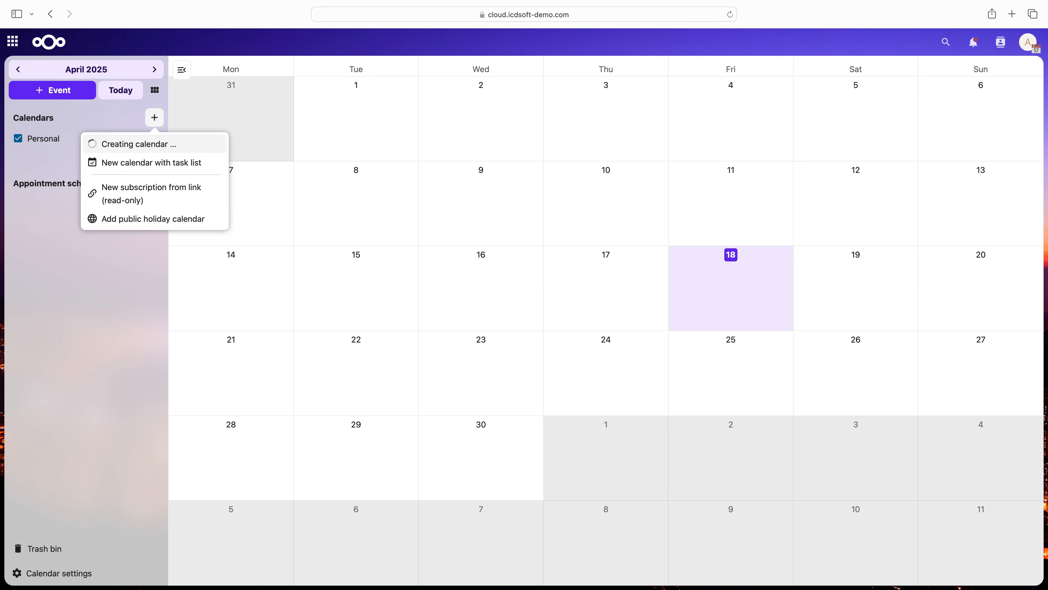
left_click(74, 176)
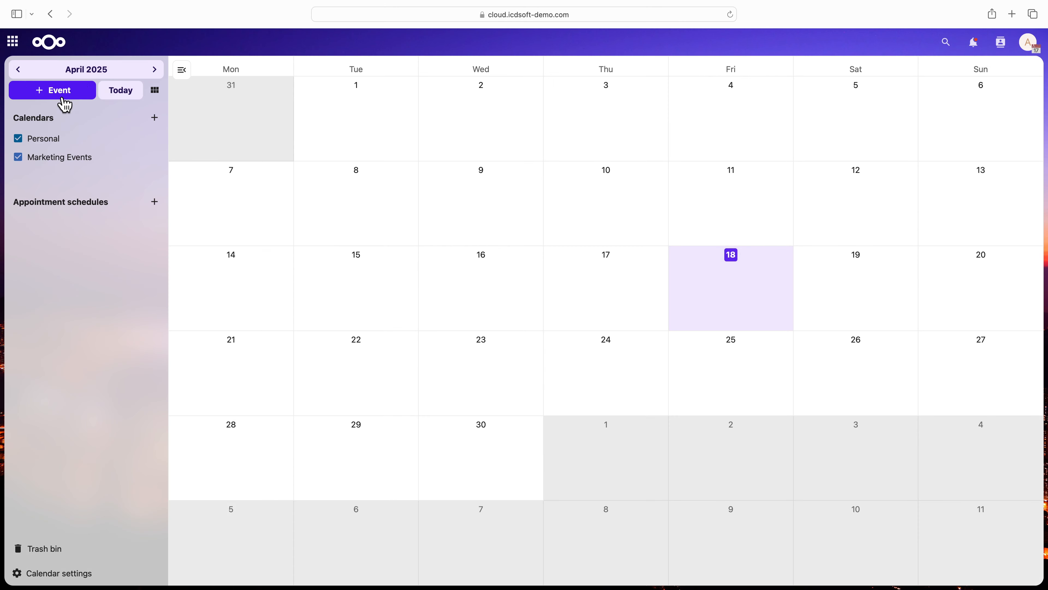
- Start an event in the Marketing Events calendar titled "Spring Product Launch Campaign Kickoff" and open its description for editing
left_click(65, 103)
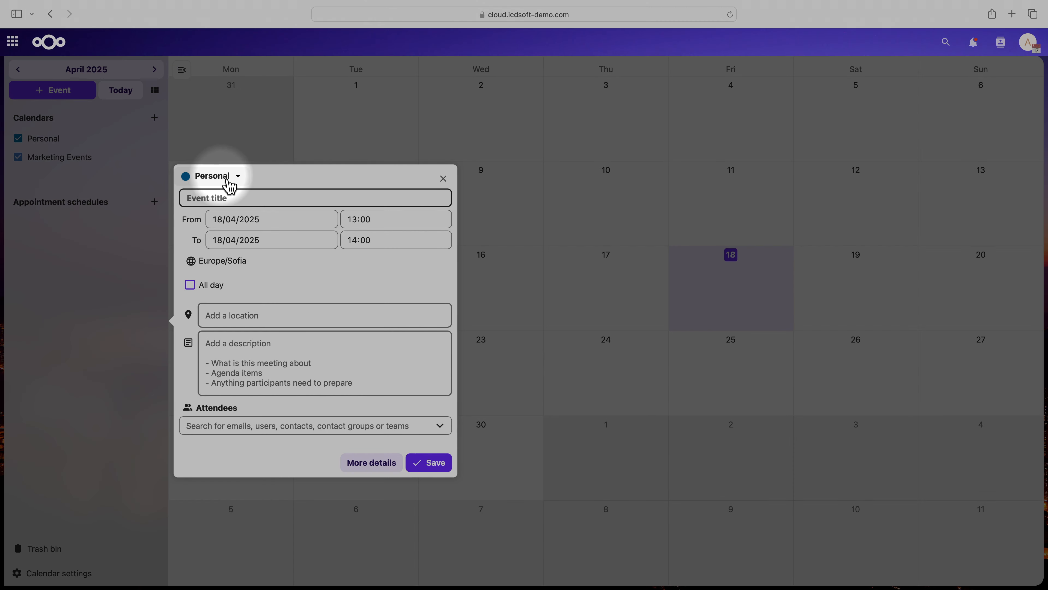
left_click(233, 177)
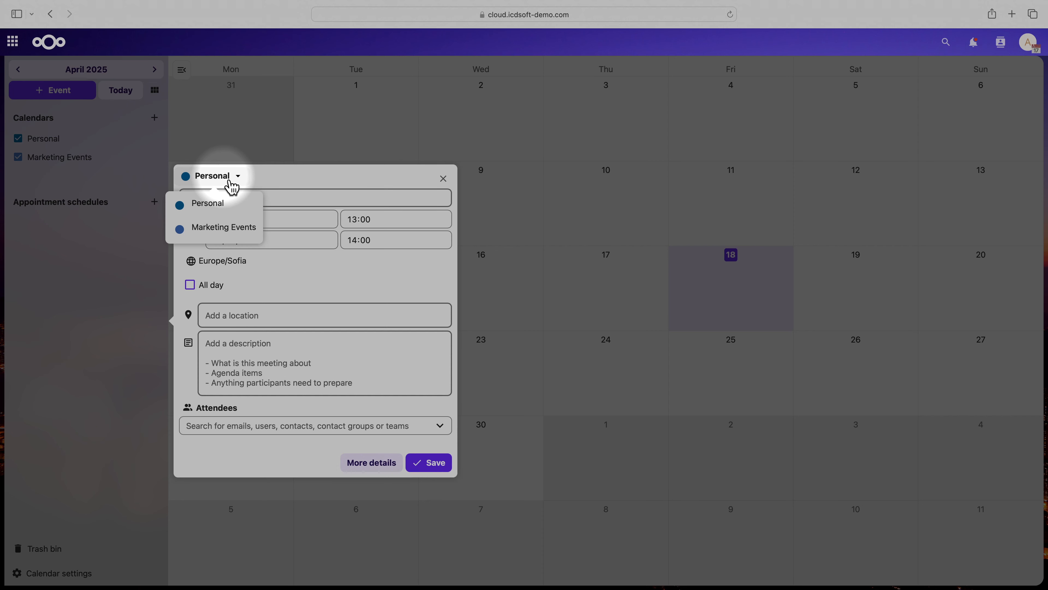
left_click(225, 231)
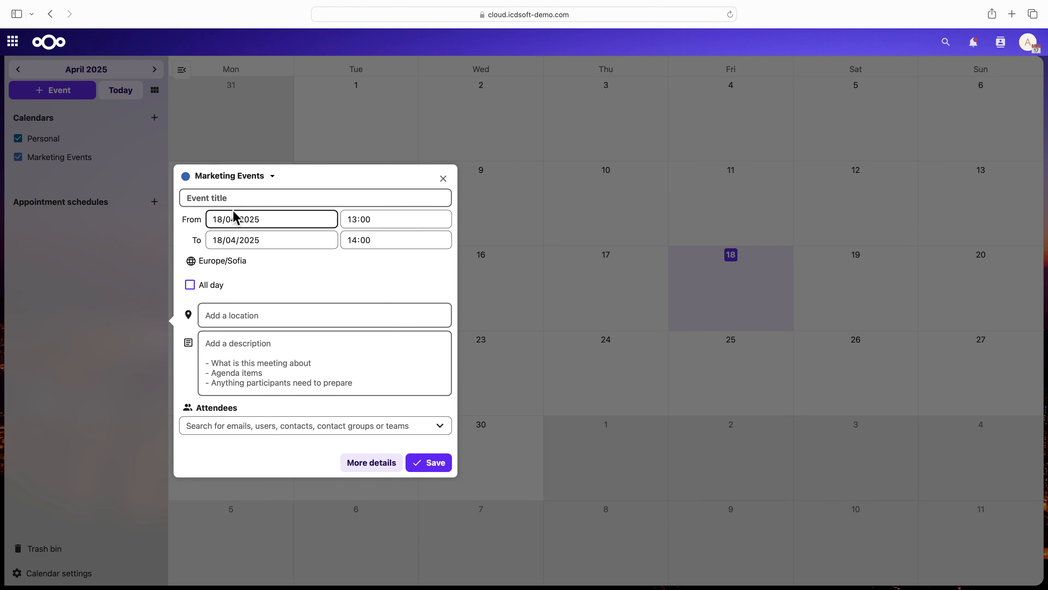
left_click(231, 199)
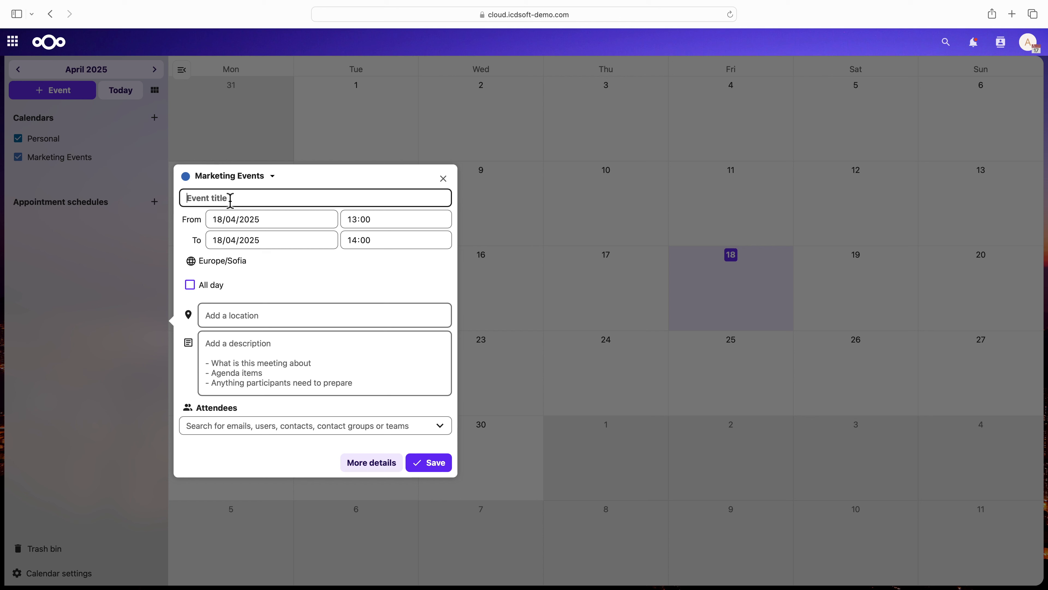
type("Spring Product Launch Campaign Kickoff")
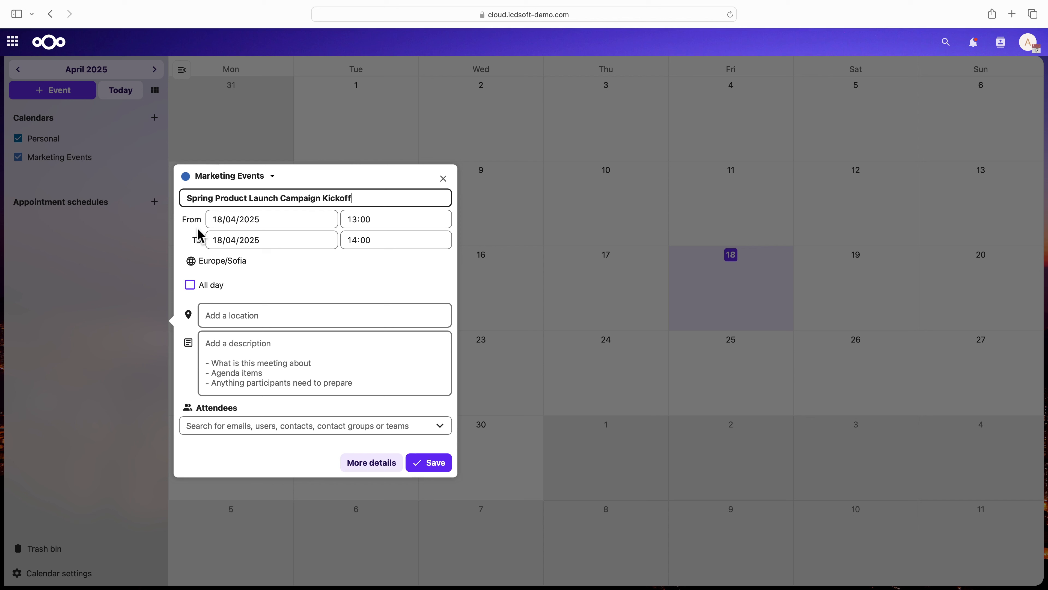
left_click(221, 346)
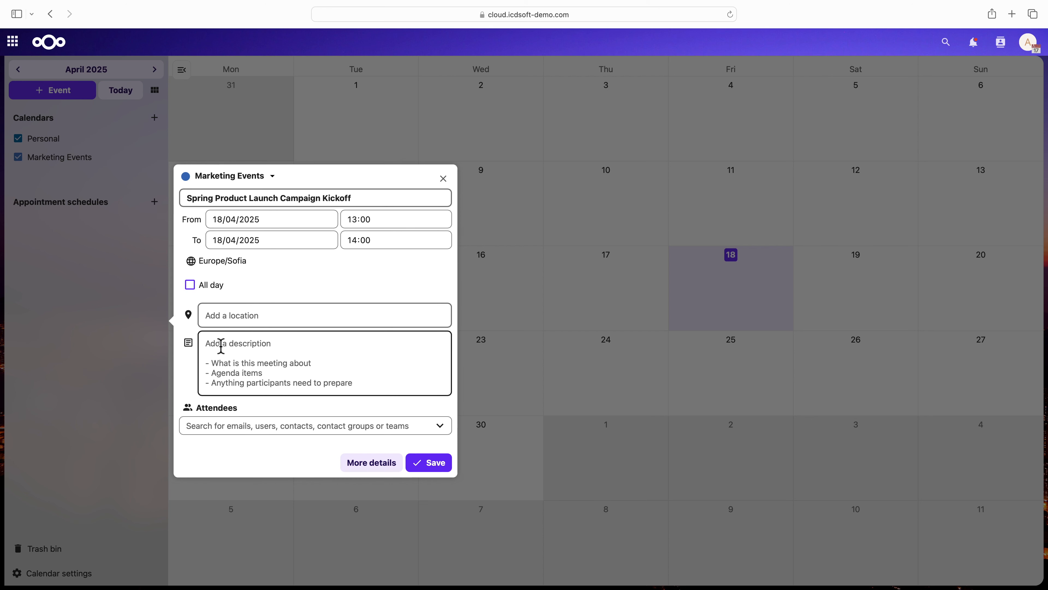
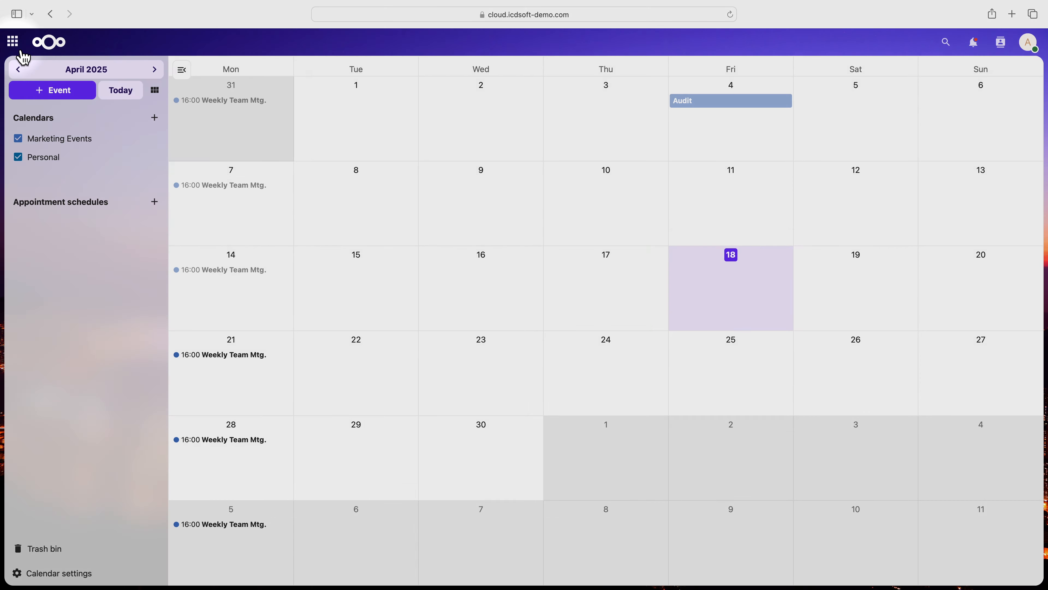
- Go to the Notes app and create a new note containing the copied Marketing Events calendar link
left_click(12, 41)
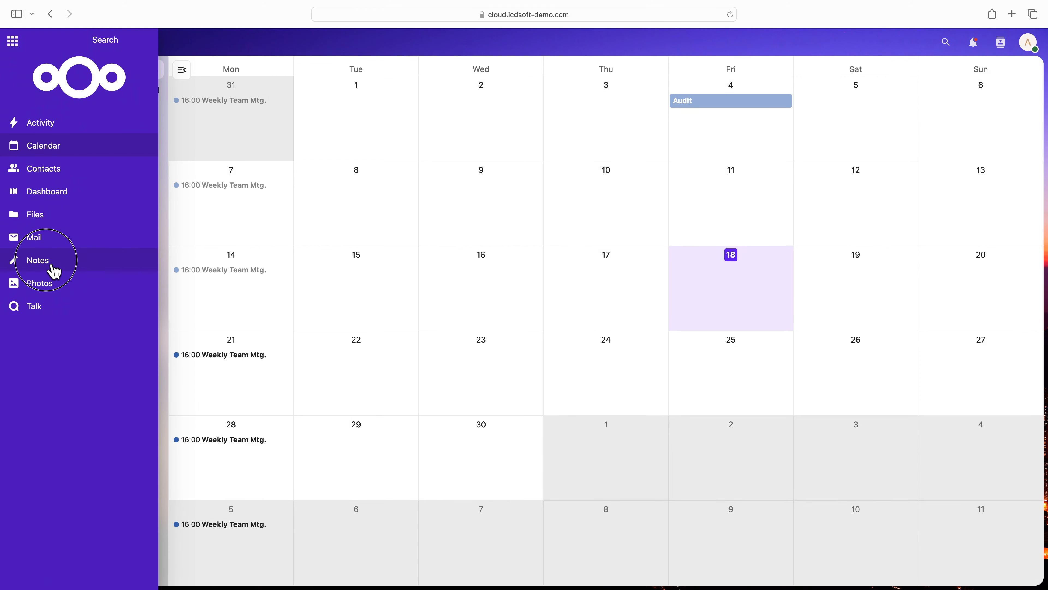
left_click(59, 265)
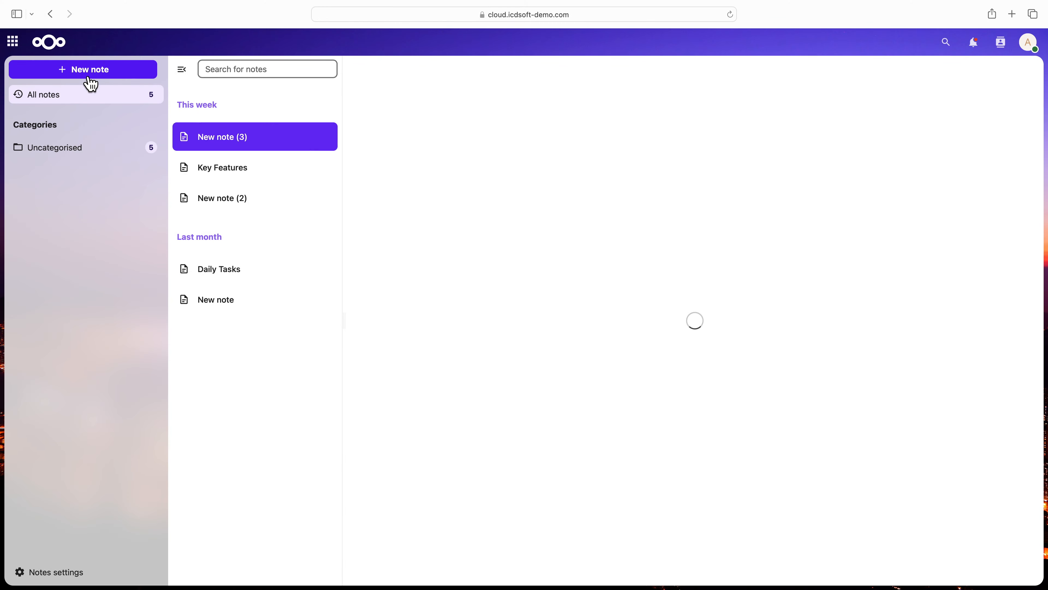
left_click(91, 83)
type("https://cloud.icdsoft-demo.com/remote.php/dav/calendars/admin/marketing-events-3/")
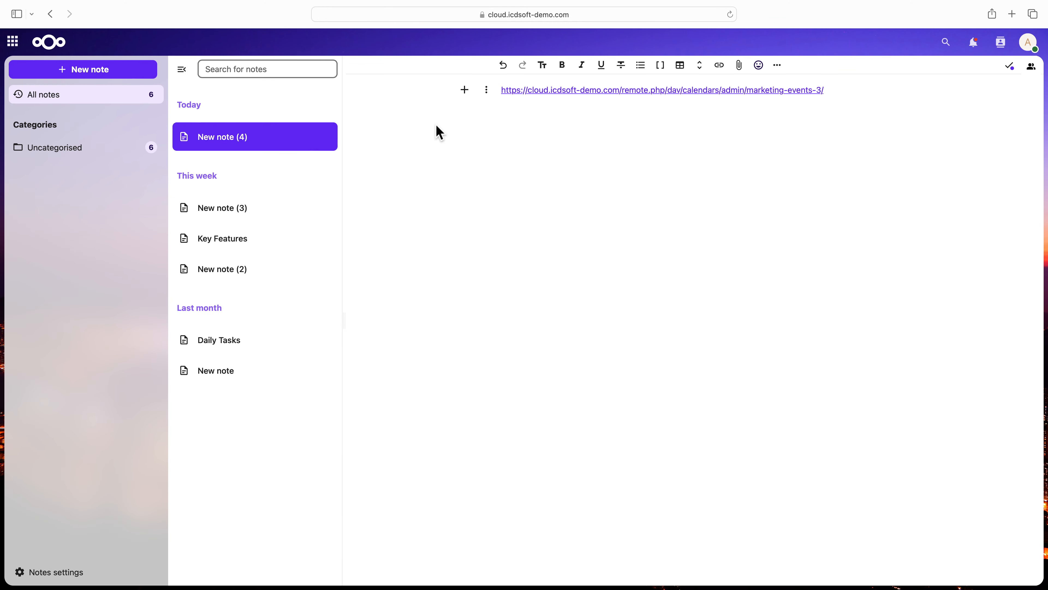
- Rename the new note as "caldav url"
left_click(326, 136)
left_click(330, 220)
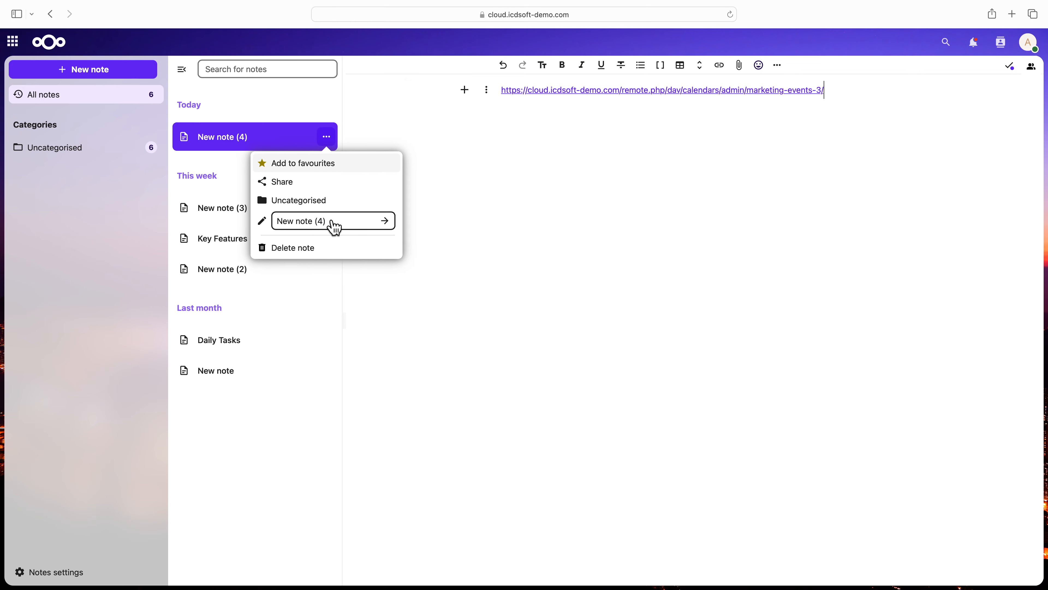
type("caldav url")
key("Return")
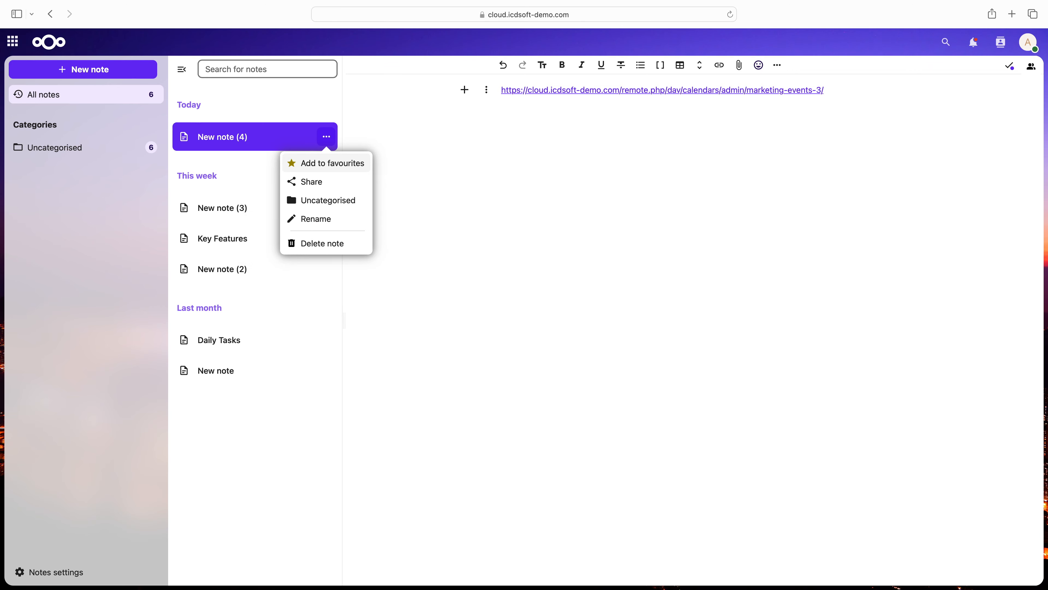
left_click(586, 228)
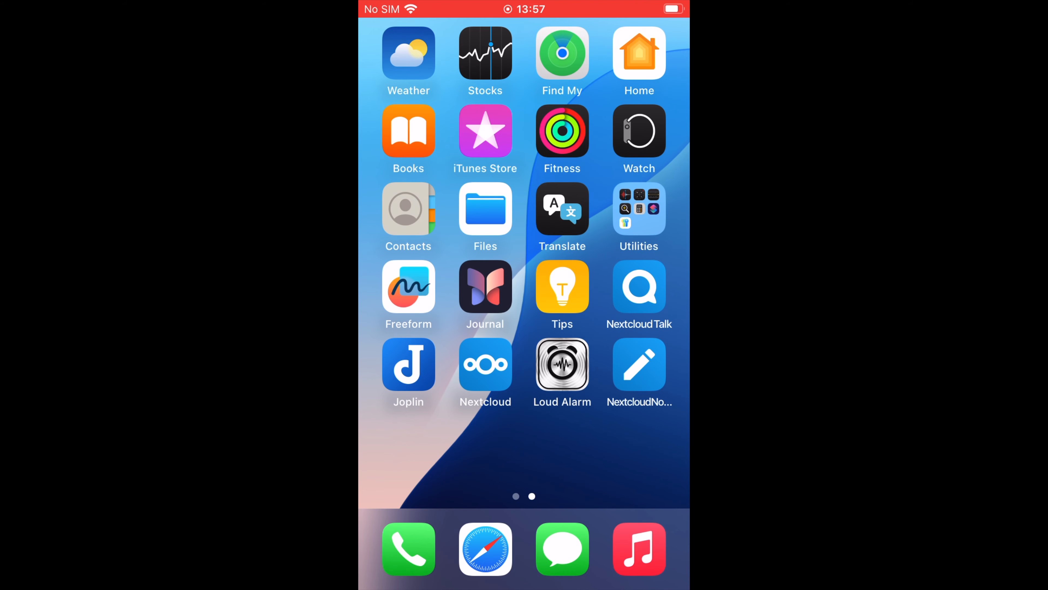
- Switch to Nextcloud Notes on the phone, open the "caldav url" note and copy the calendar link from it
left_click(639, 364)
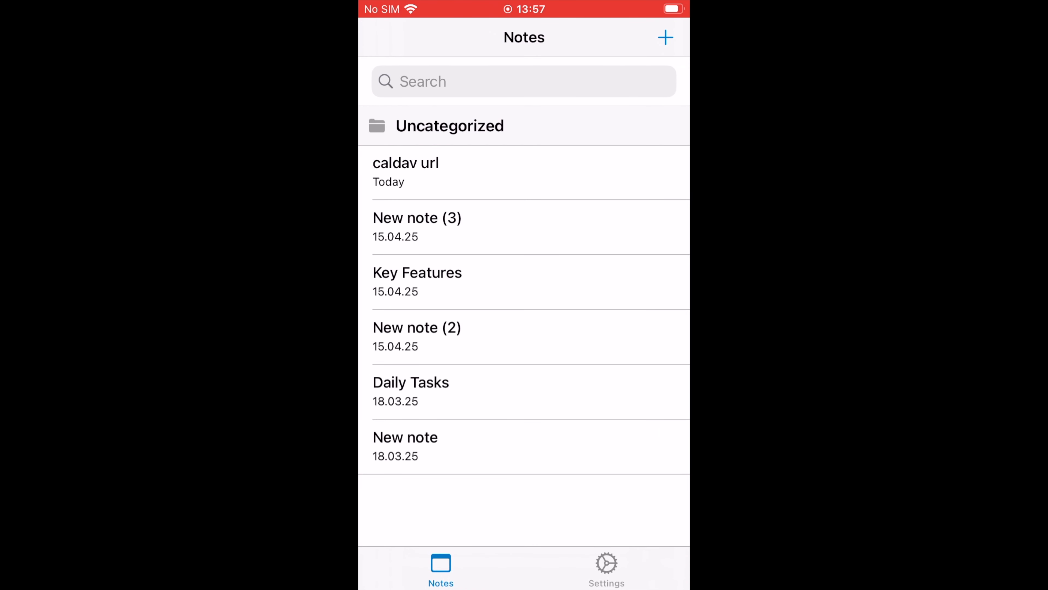
left_click(525, 171)
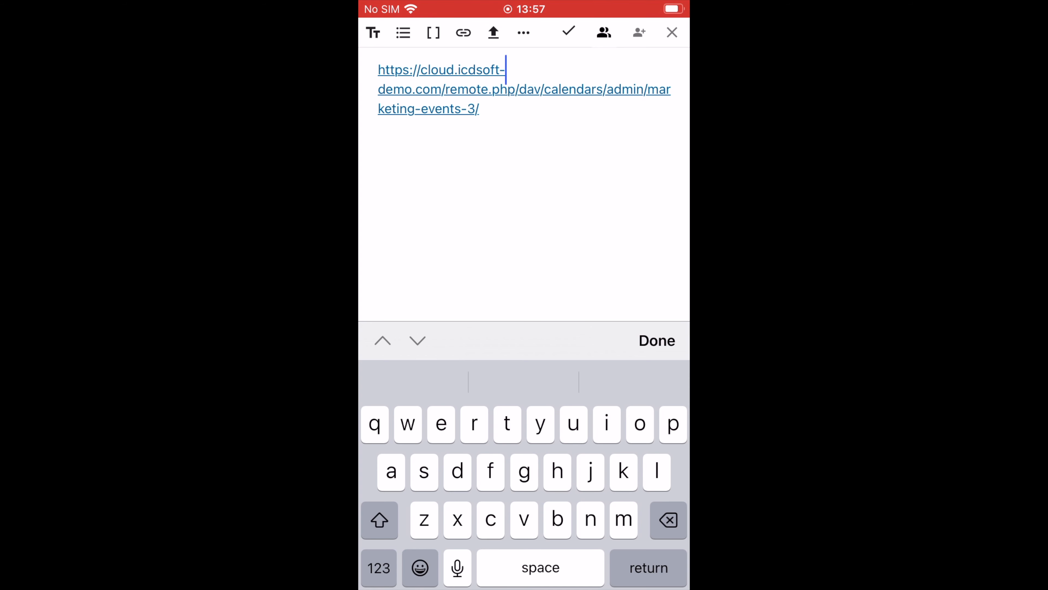
left_click(607, 151)
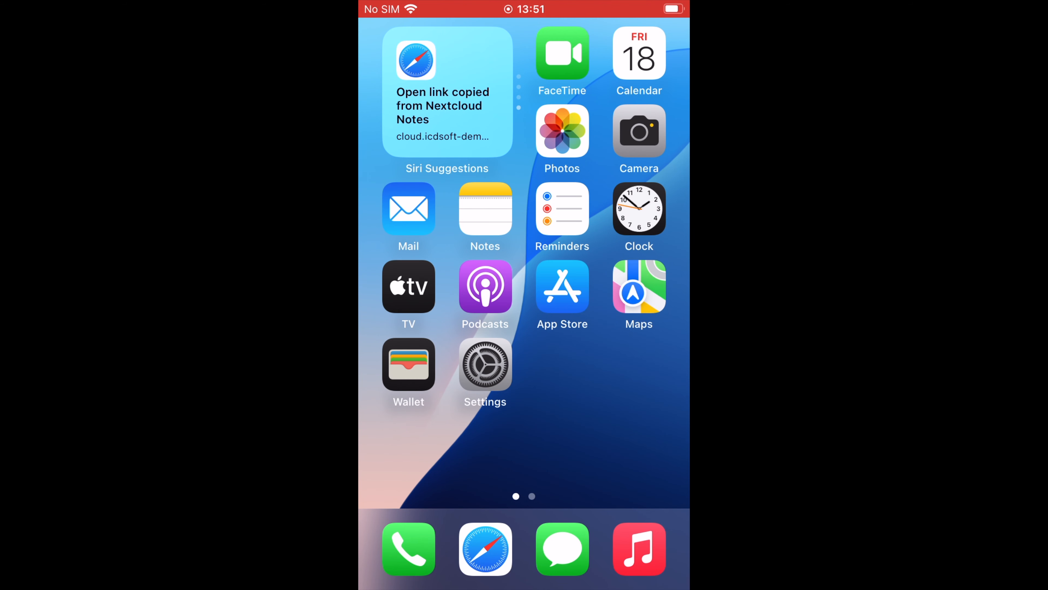
- Switch to the iPhone's Settings and start adding a CalDAV account to the Calendar app's accounts
left_click(486, 365)
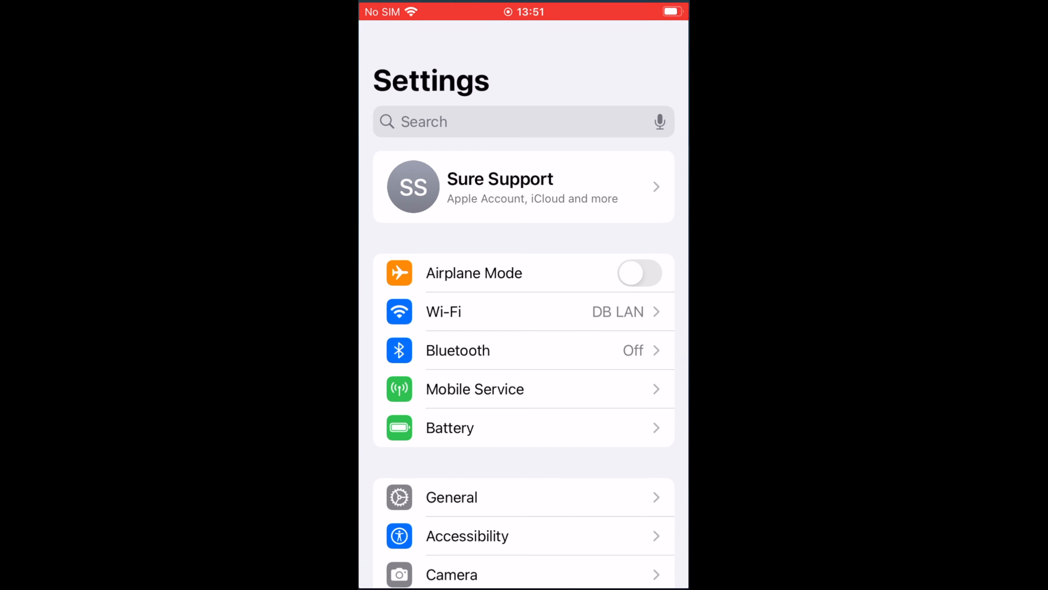
scroll(524, 330, "down", 5)
scroll(524, 330, "down", 10)
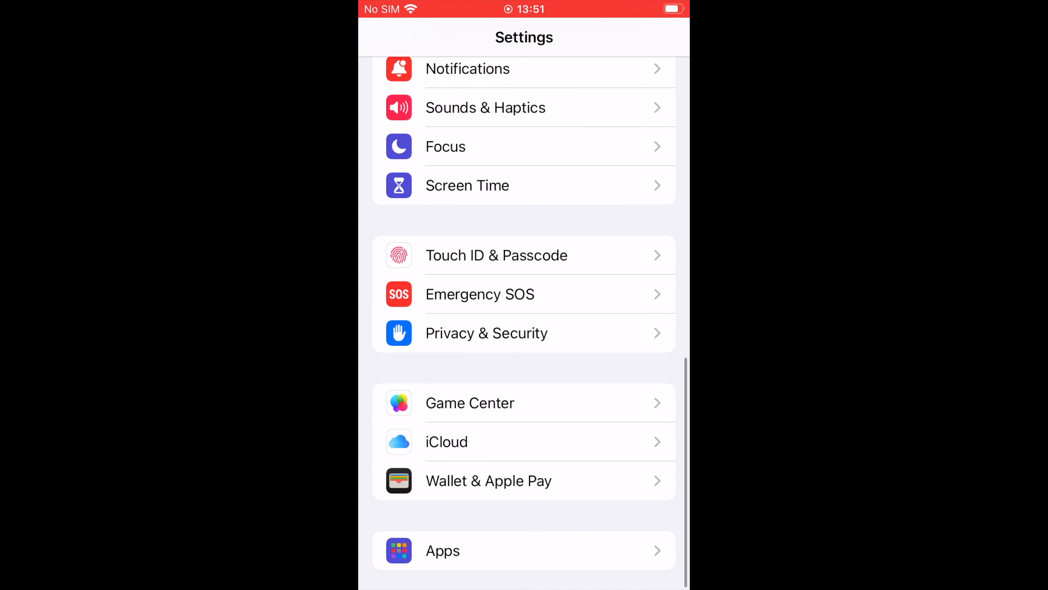
left_click(475, 551)
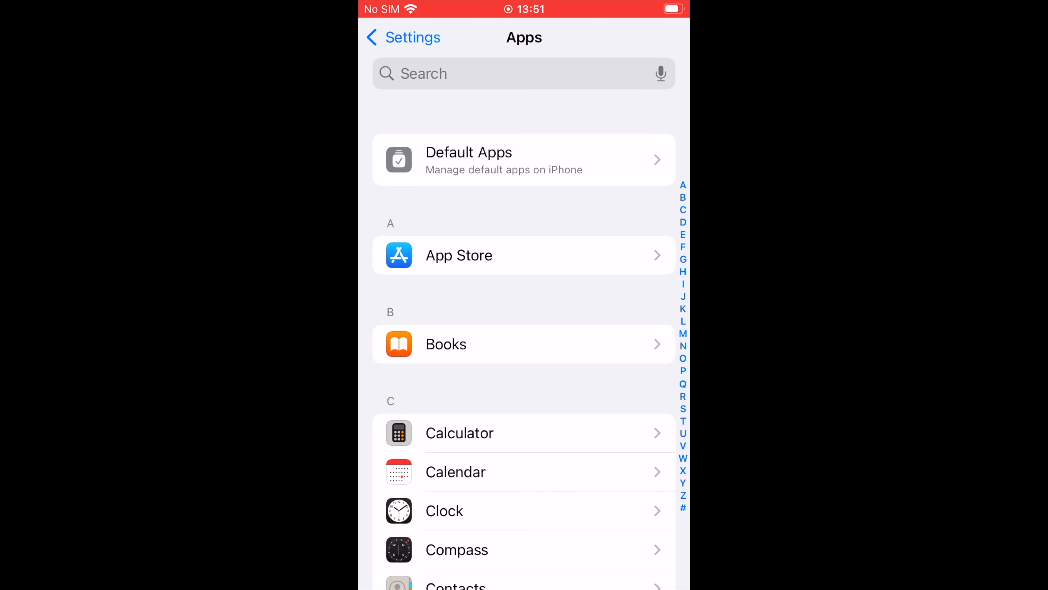
left_click(455, 472)
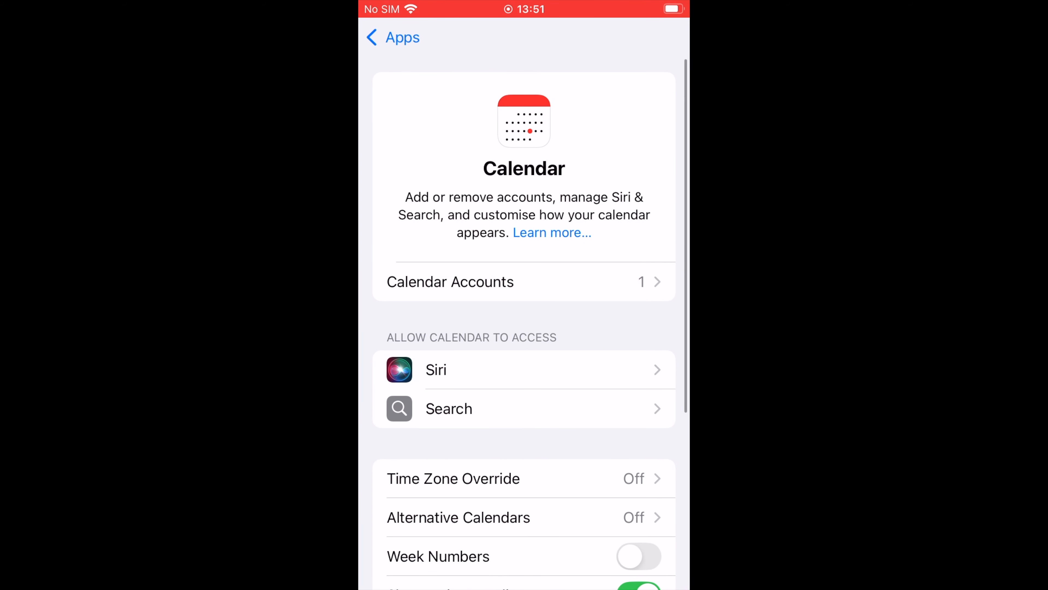
left_click(450, 282)
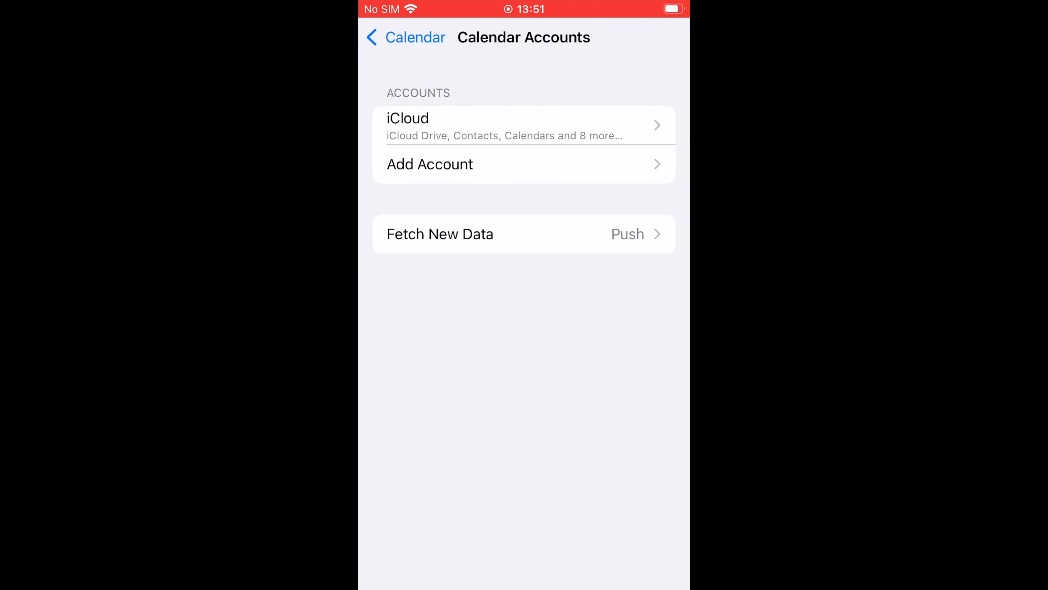
left_click(454, 164)
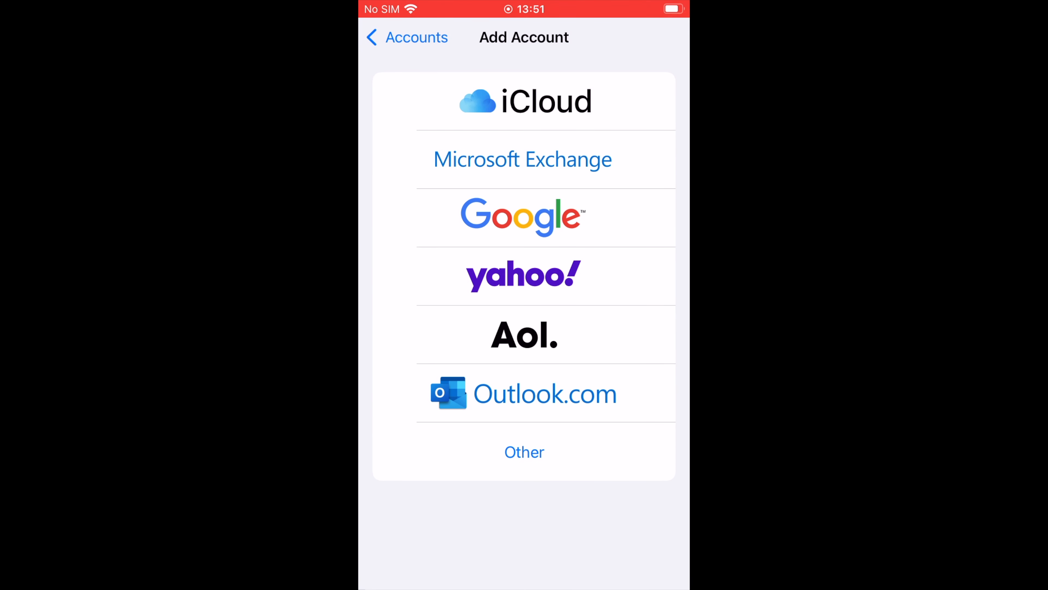
left_click(524, 451)
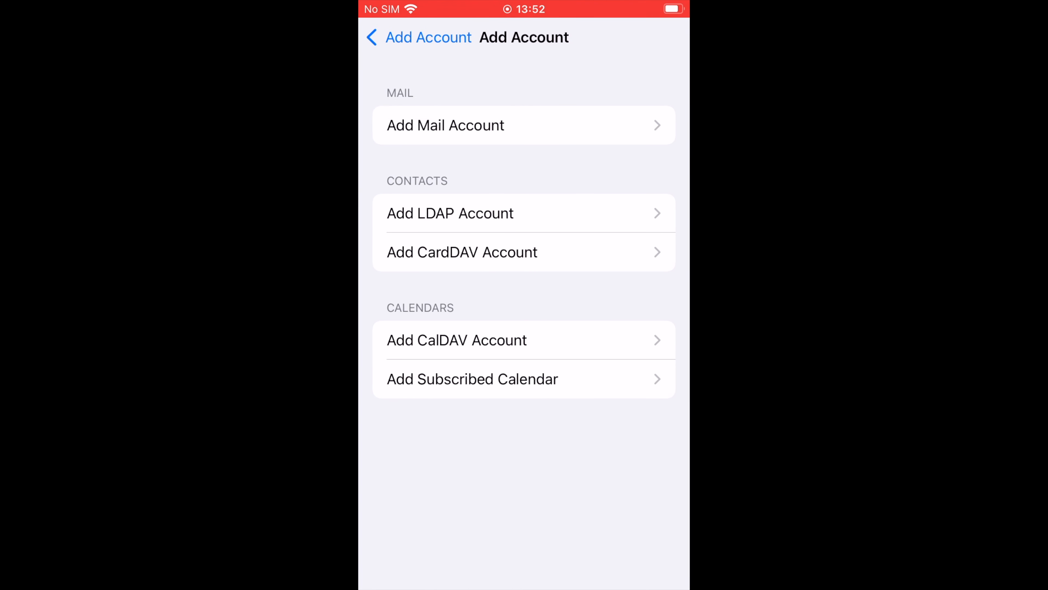
left_click(457, 340)
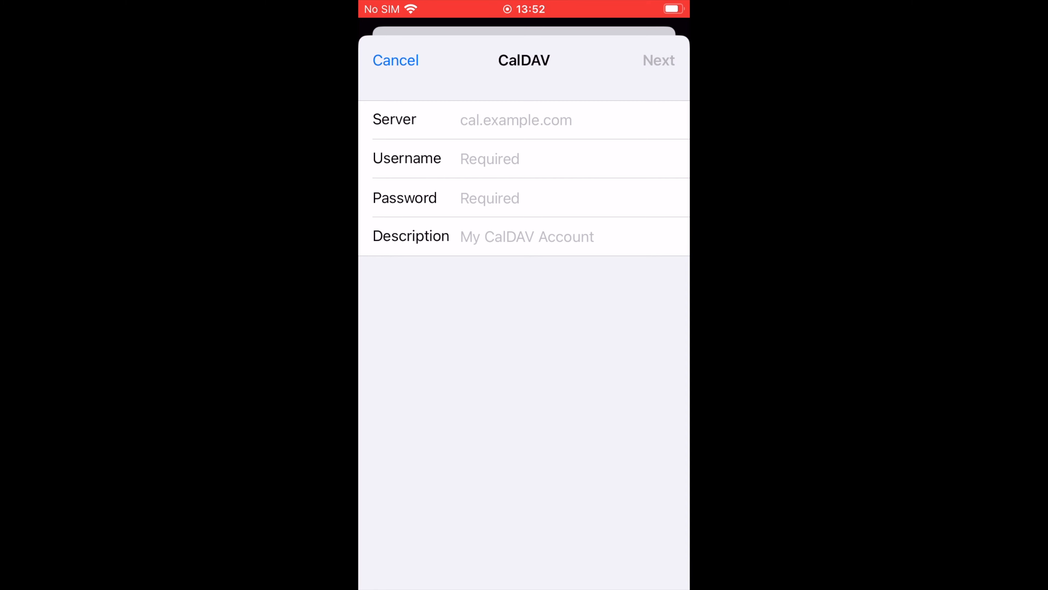
- Save the CalDAV account with the copied calendar link as server, username admin, the account password and description Marketing, keeping Calendars and Reminders enabled
left_click(516, 120)
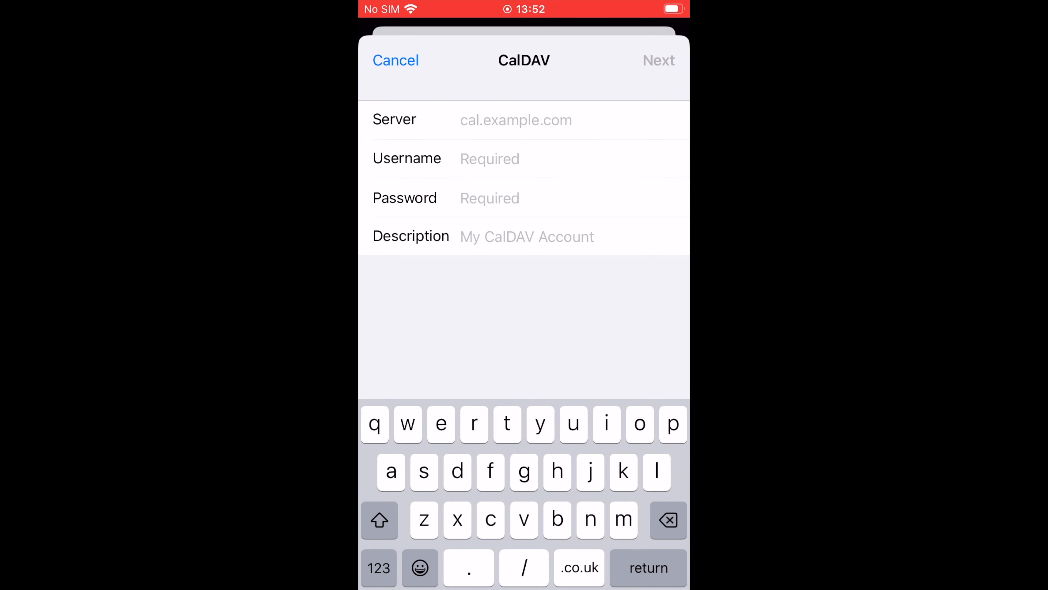
left_click(460, 119)
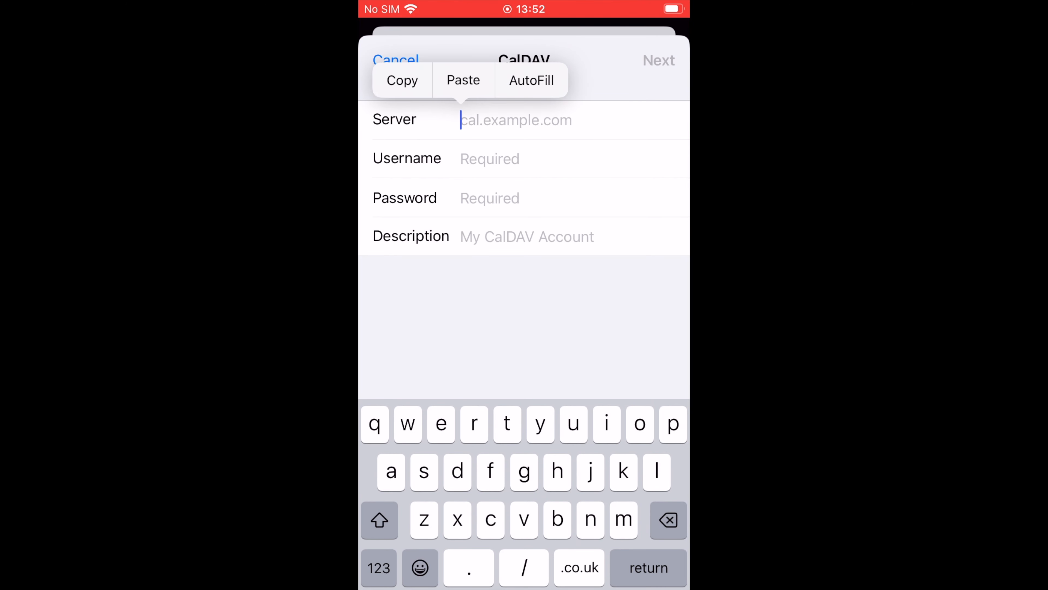
left_click(464, 80)
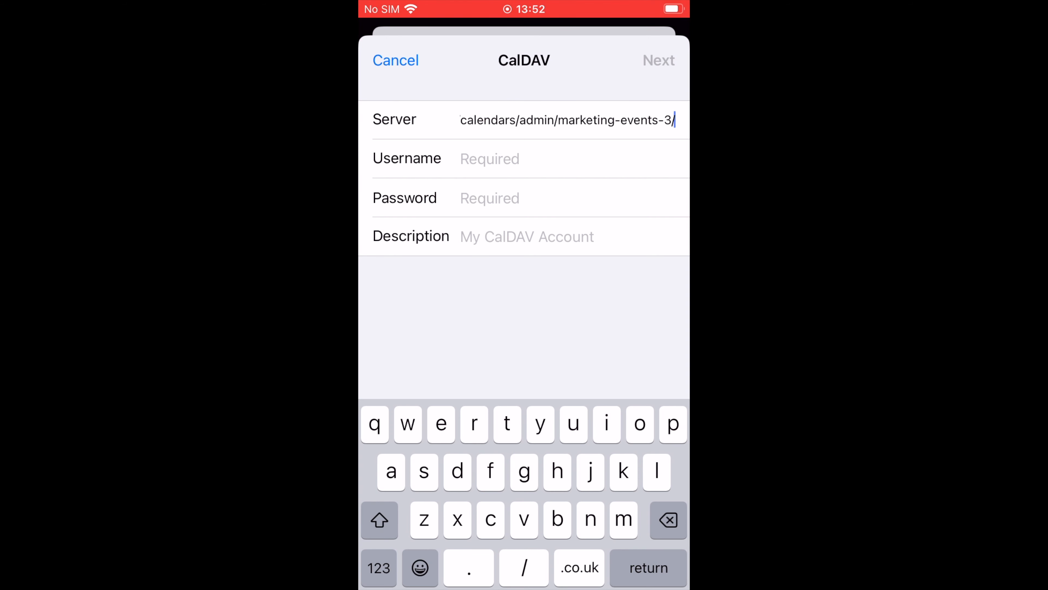
left_click(489, 159)
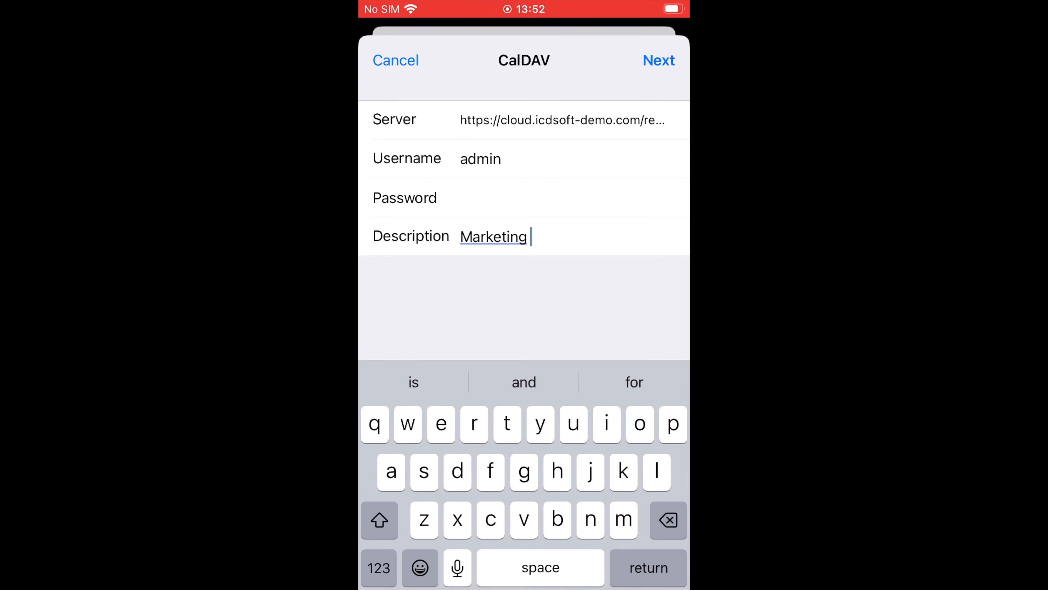
left_click(659, 61)
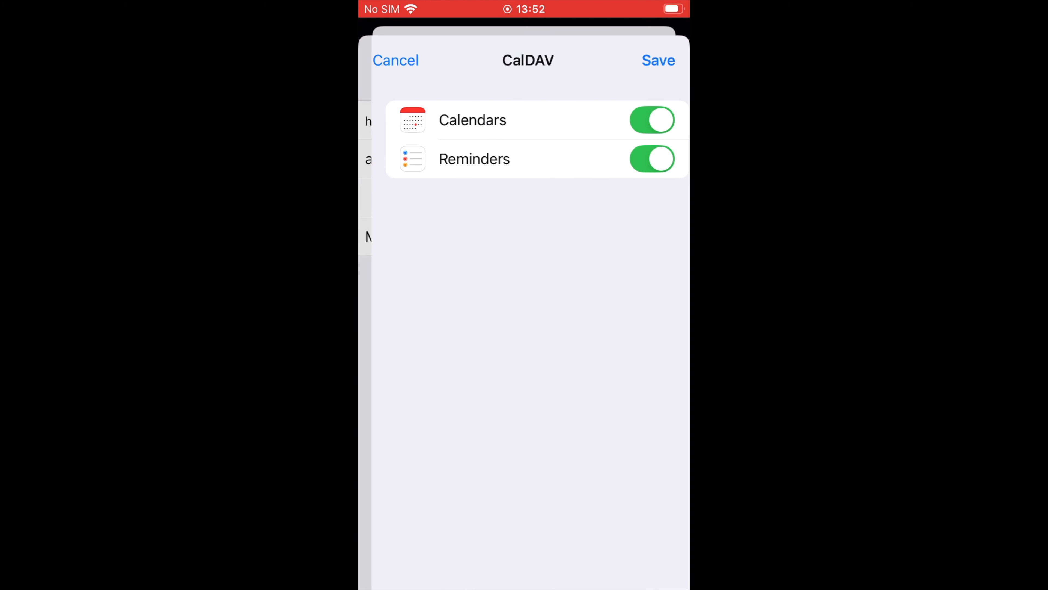
left_click(659, 60)
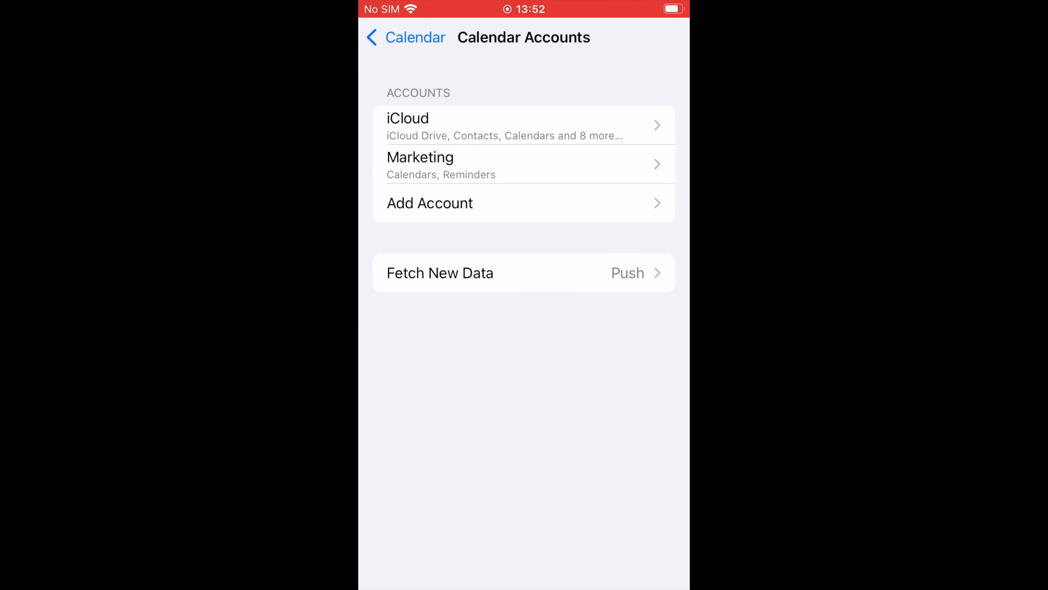
- Switch to the iPhone's Calendar app and open the Weekly event on 21 April to check the synced calendar
key("super")
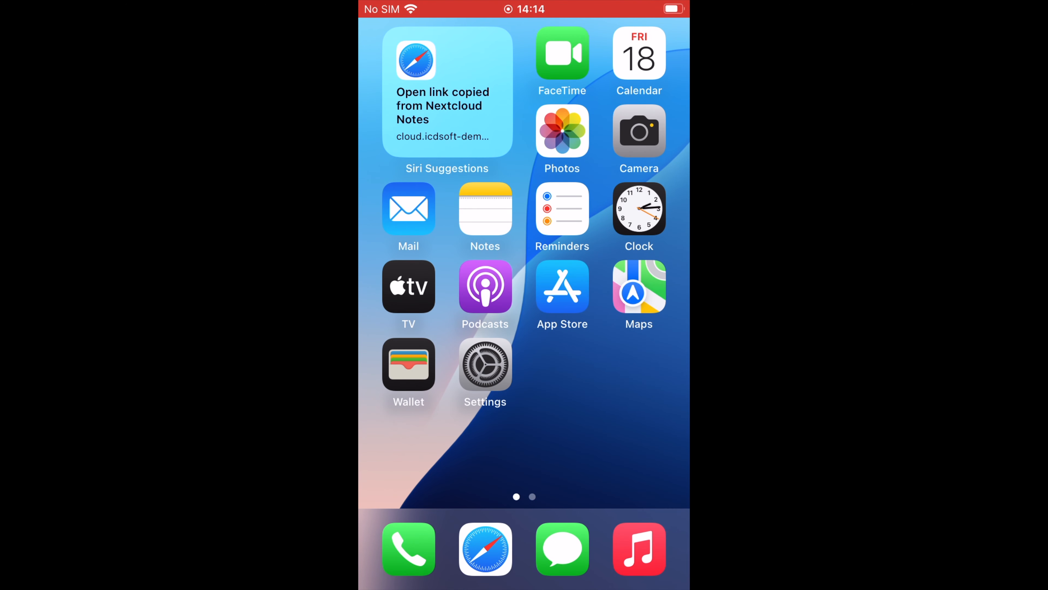
left_click(639, 53)
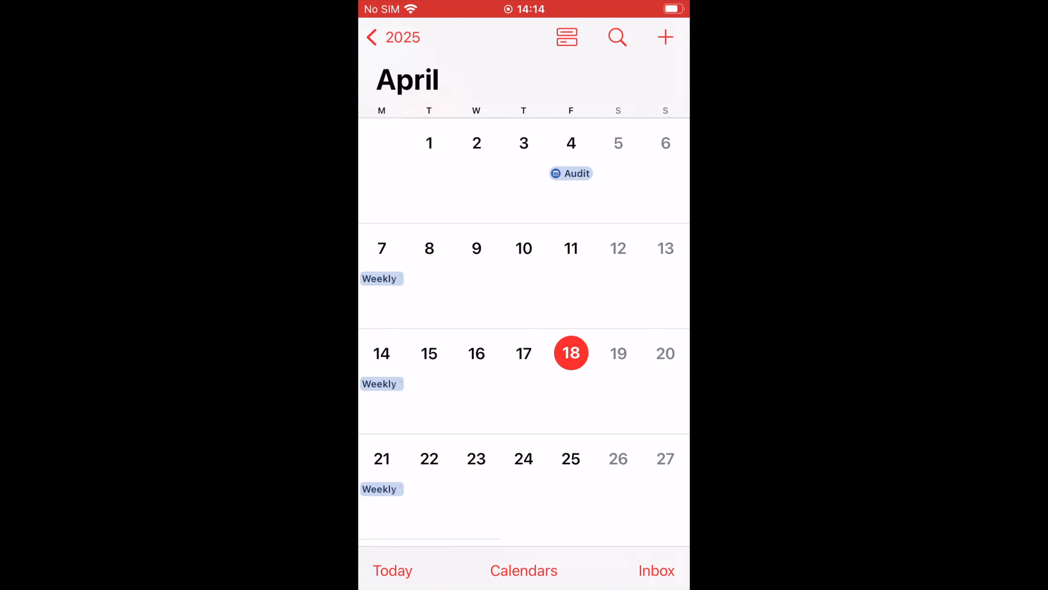
left_click(380, 489)
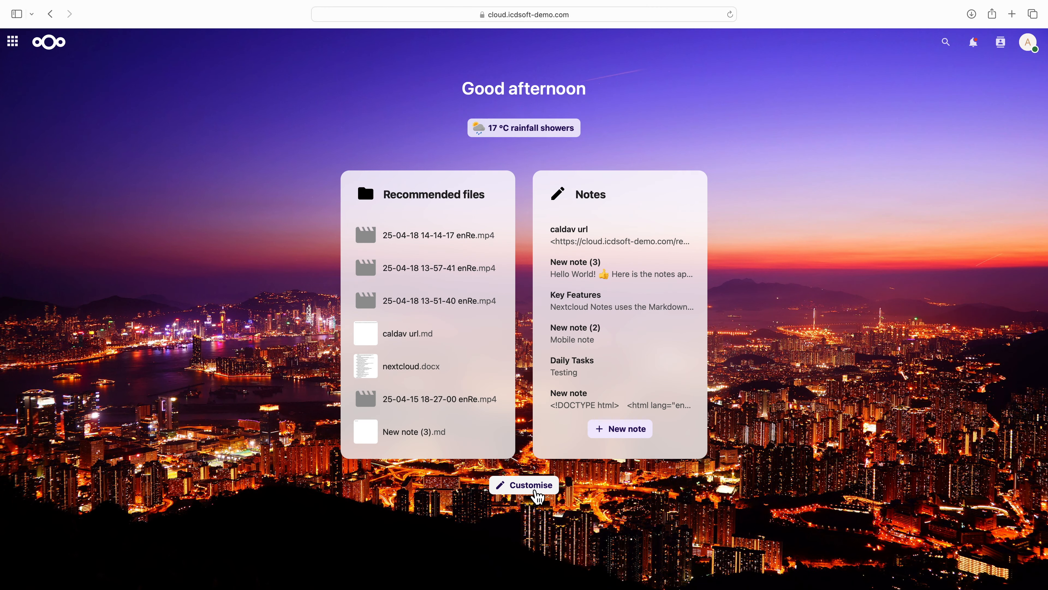
- Add the Upcoming events widget to the Nextcloud dashboard
left_click(534, 492)
left_click(375, 312)
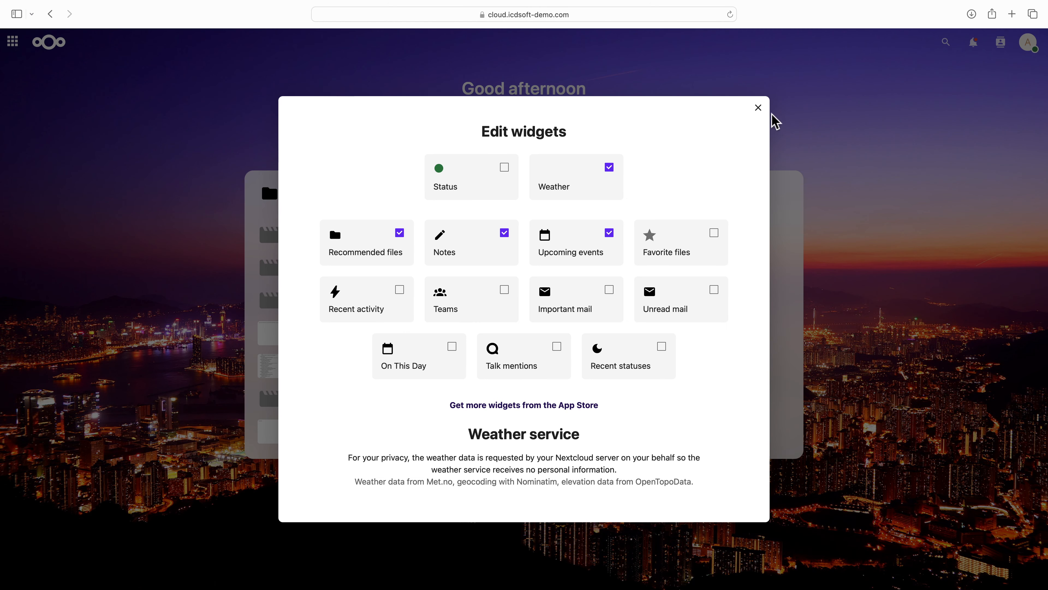
left_click(758, 108)
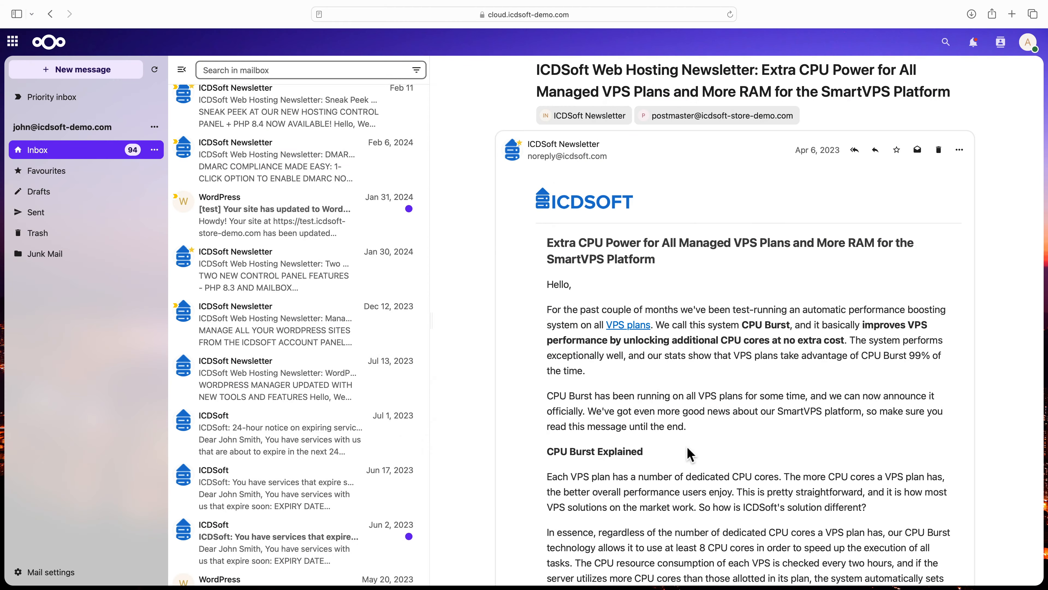
- Read through the CPU power newsletter in the Mail inbox and the 11 February newsletter about the new hosting control panel
scroll(691, 454, "down", 5)
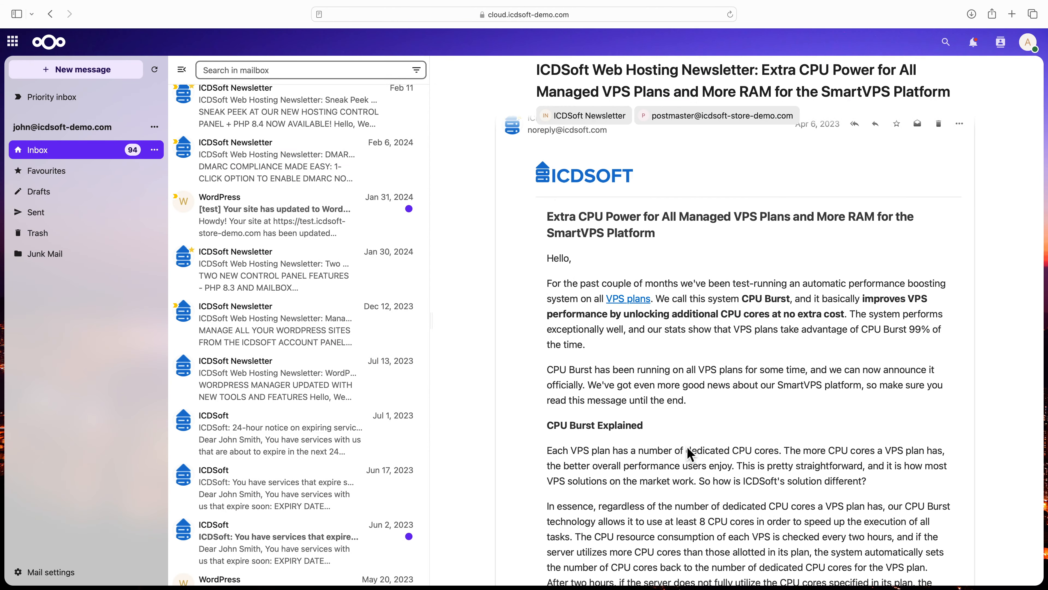
scroll(688, 449, "down", 6)
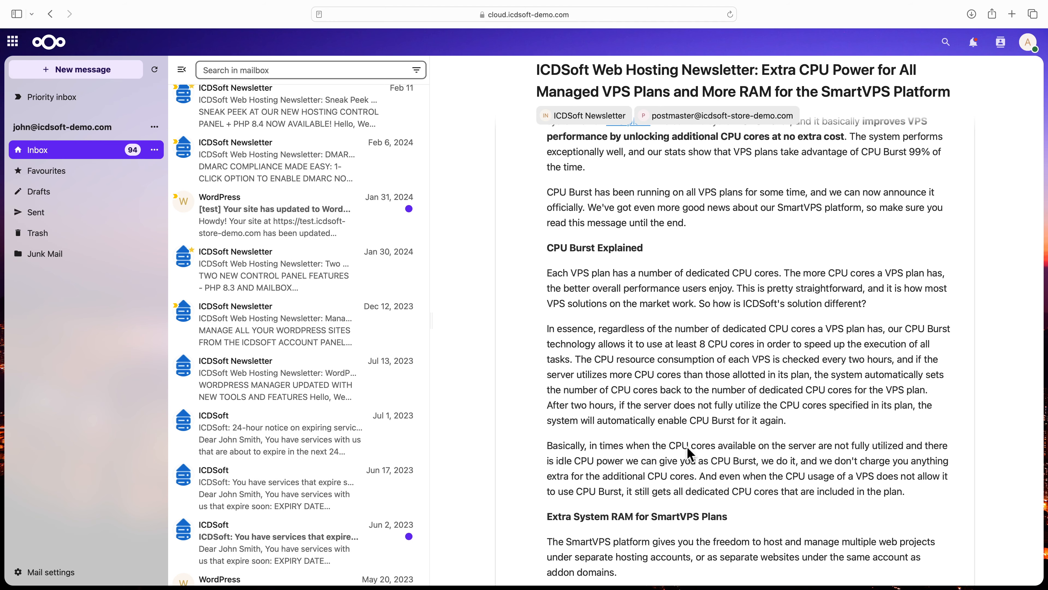
scroll(687, 448, "down", 9)
scroll(688, 449, "down", 3)
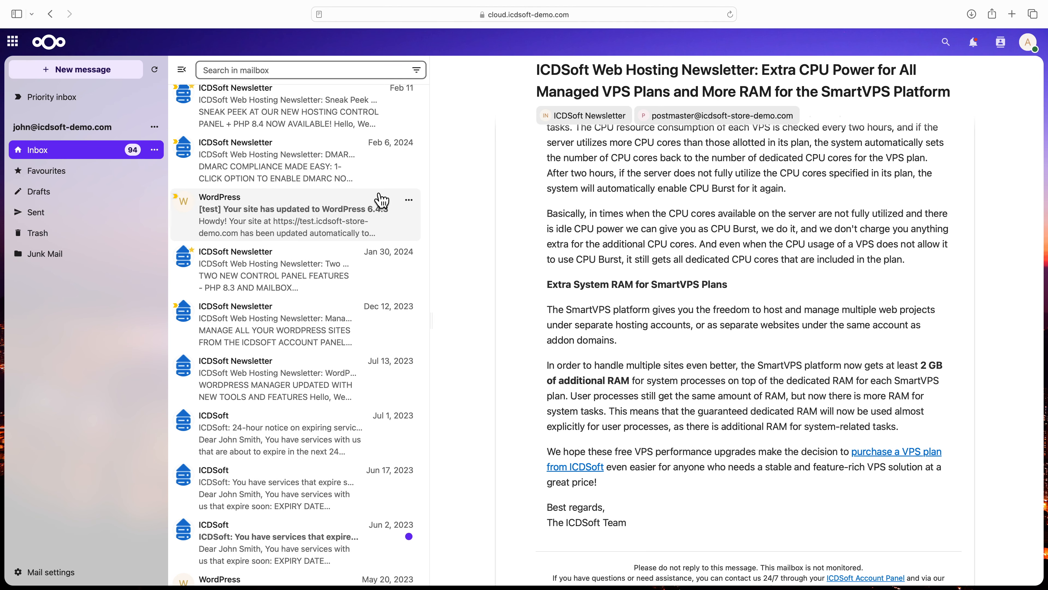
left_click(354, 132)
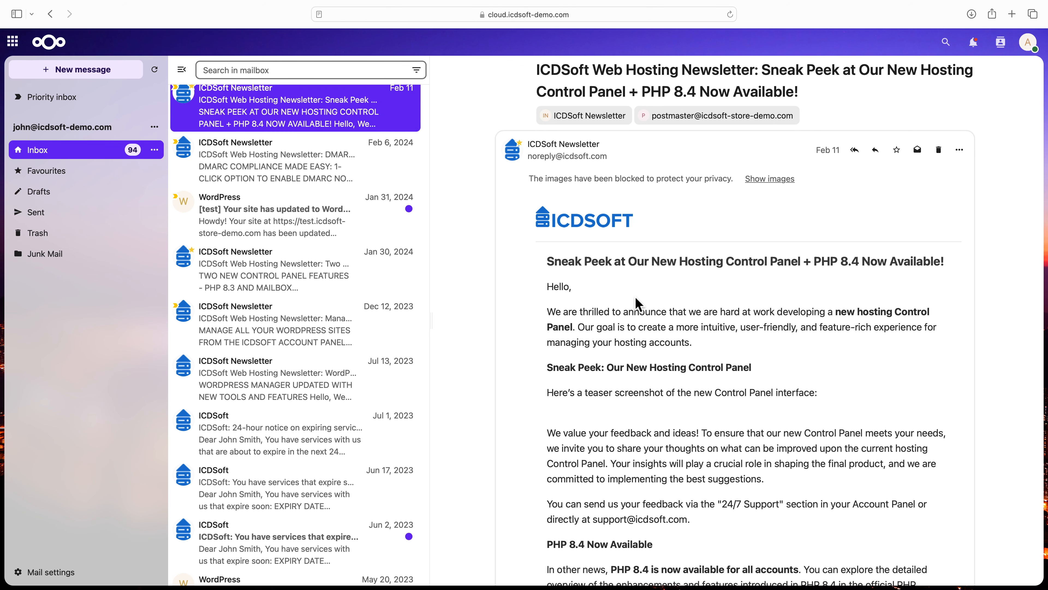
scroll(639, 305, "down", 5)
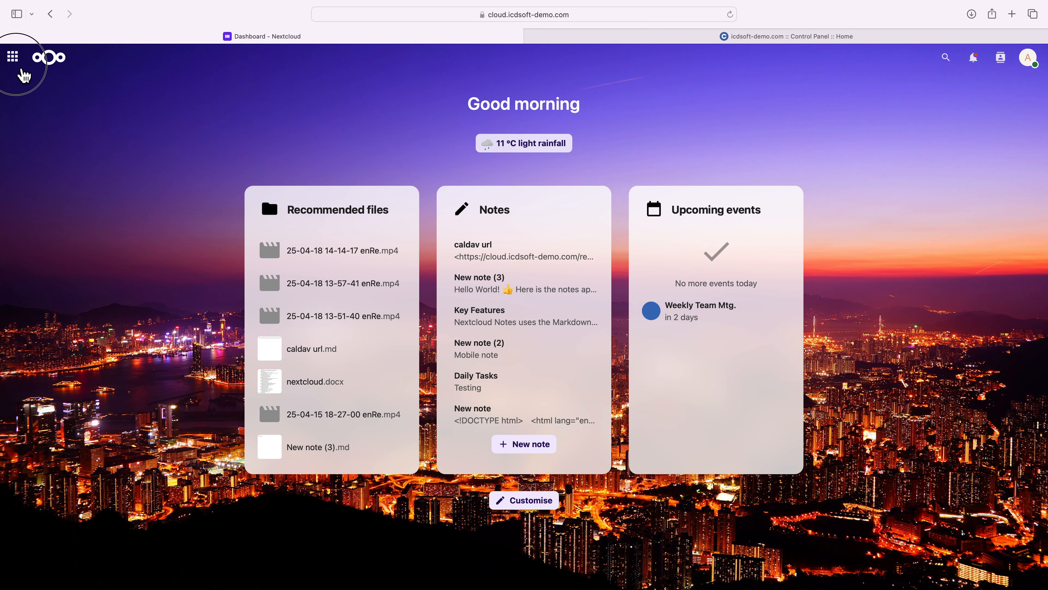
- Open the Mail app from the dashboard and choose manual setup for connecting the mail account
left_click(12, 55)
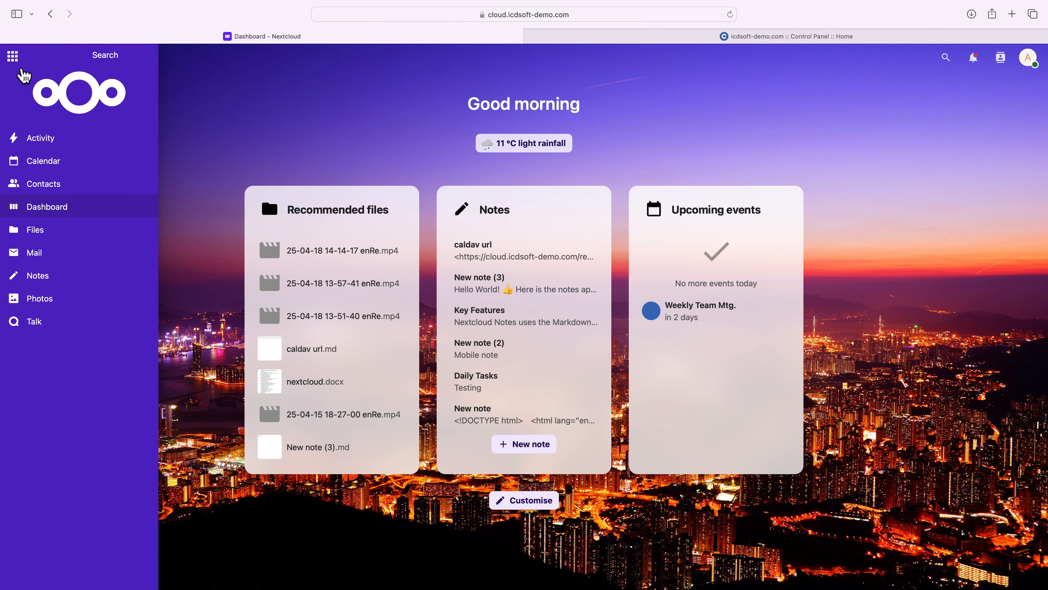
left_click(51, 258)
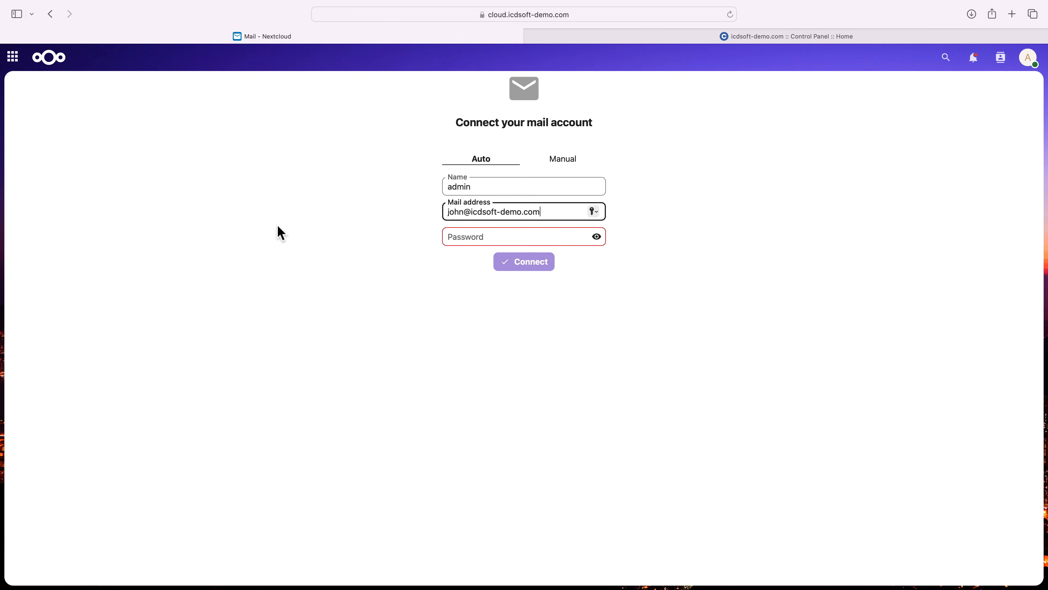
left_click(565, 169)
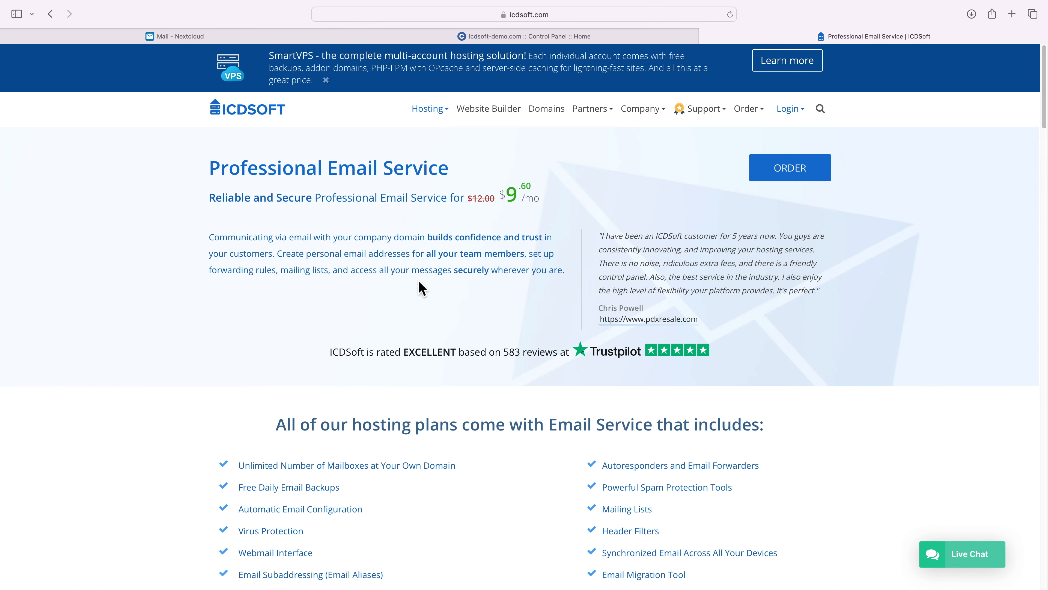
- Look over the Professional Email Service page and the hosting control panel's form for creating a new mailbox
scroll(421, 288, "down", 15)
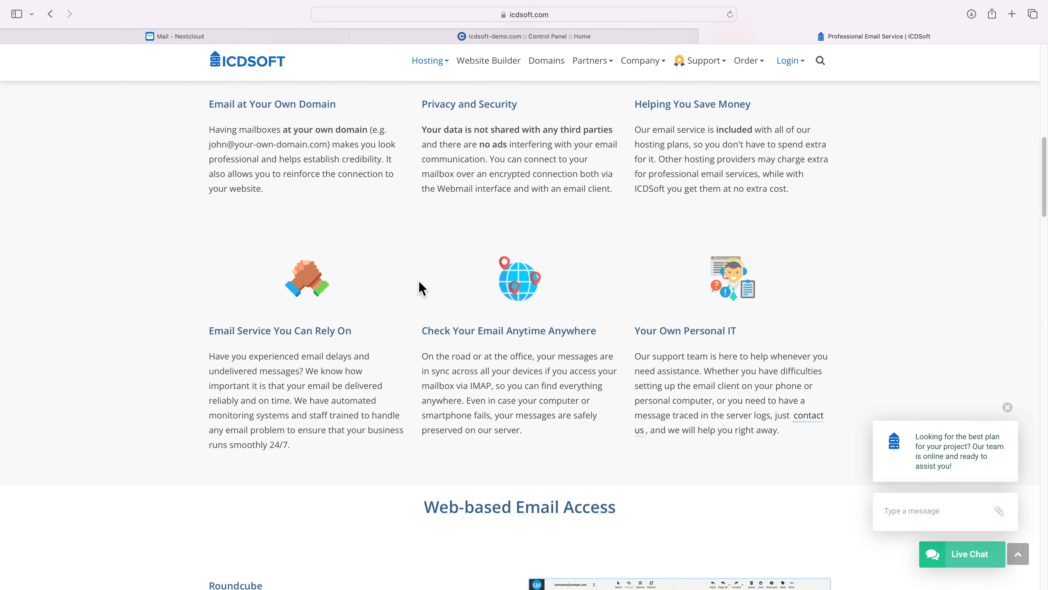
scroll(421, 289, "up", 5)
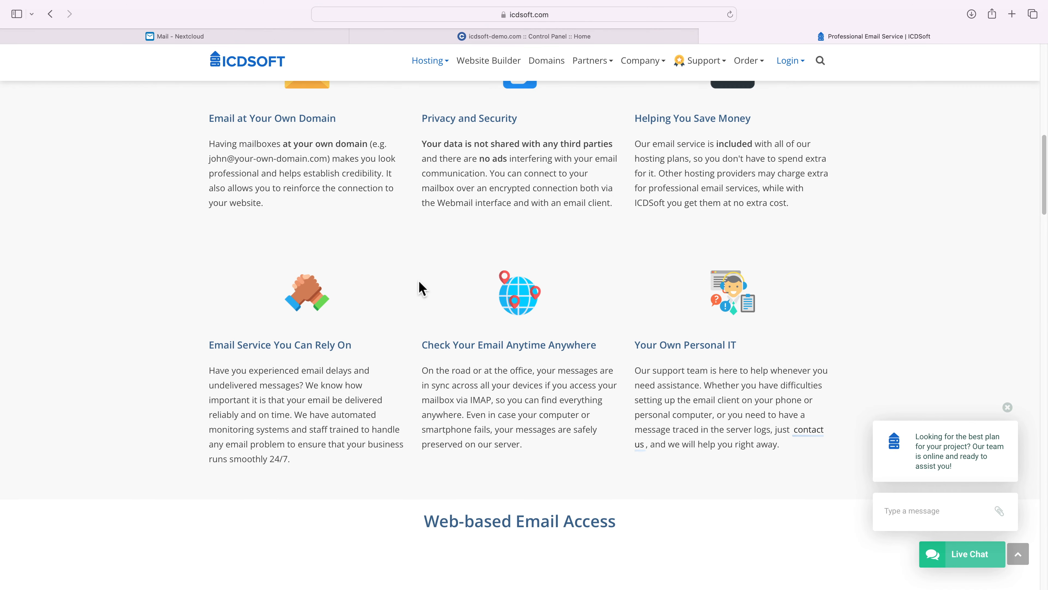
left_click(469, 40)
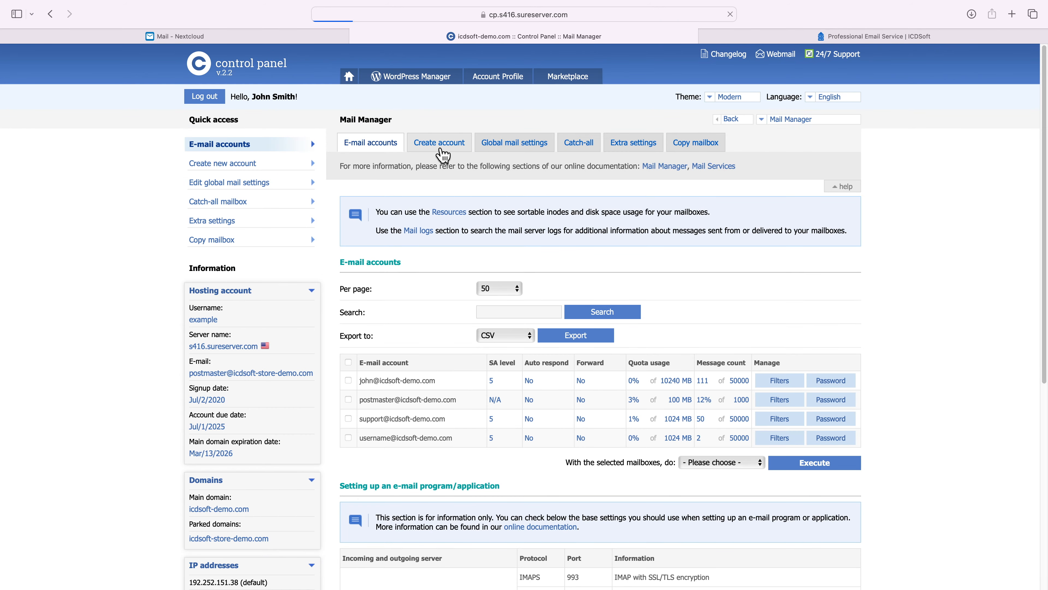
left_click(439, 142)
left_click(283, 38)
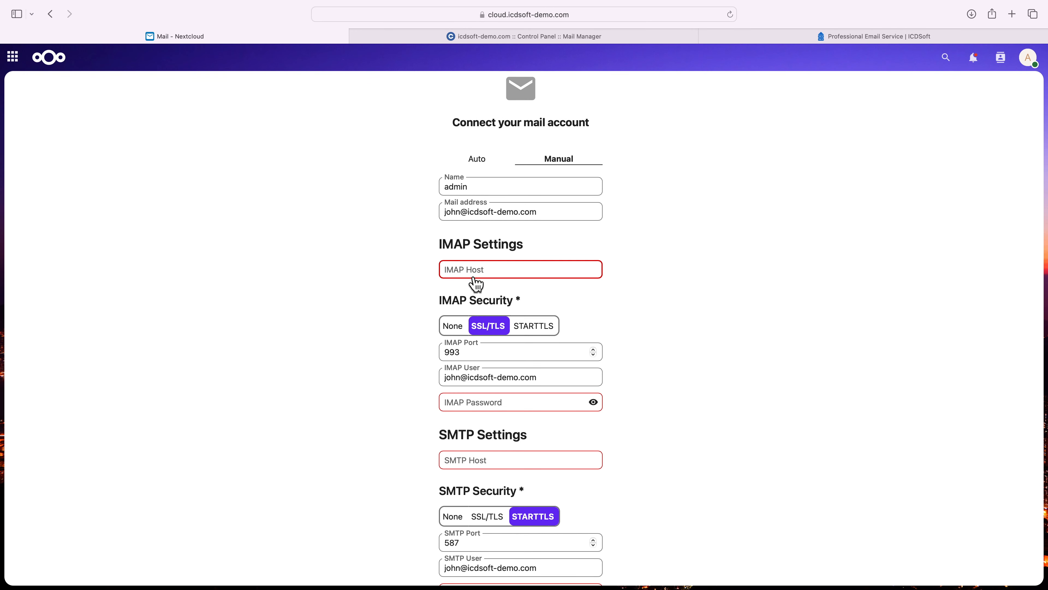
- Copy the incoming and outgoing server name mail.s416.sureserver.com from the e-mail accounts page of the hosting control panel
left_click(516, 38)
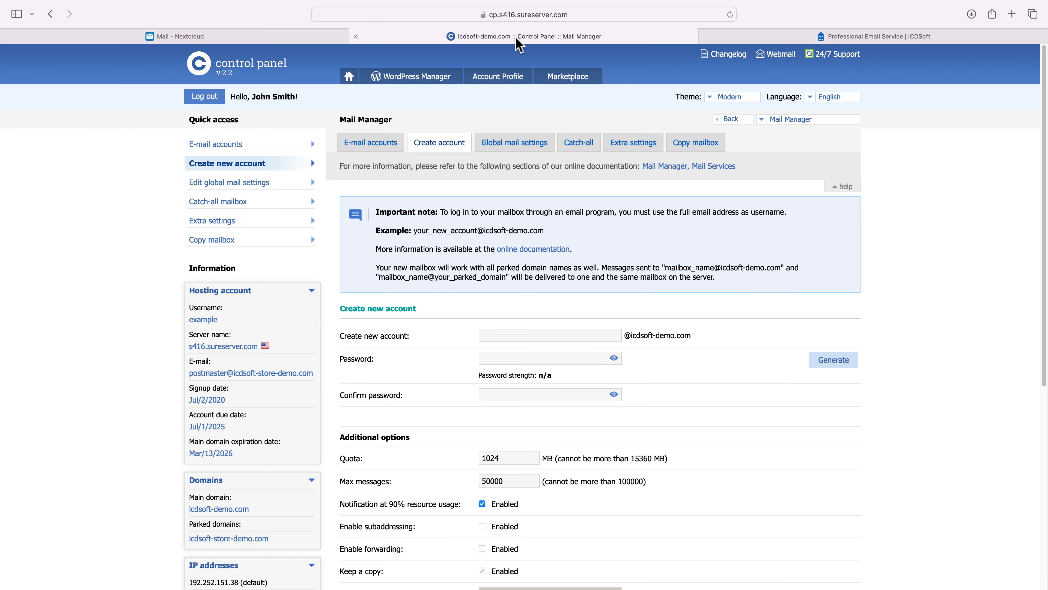
left_click(384, 142)
scroll(412, 169, "down", 2)
scroll(412, 169, "down", 6)
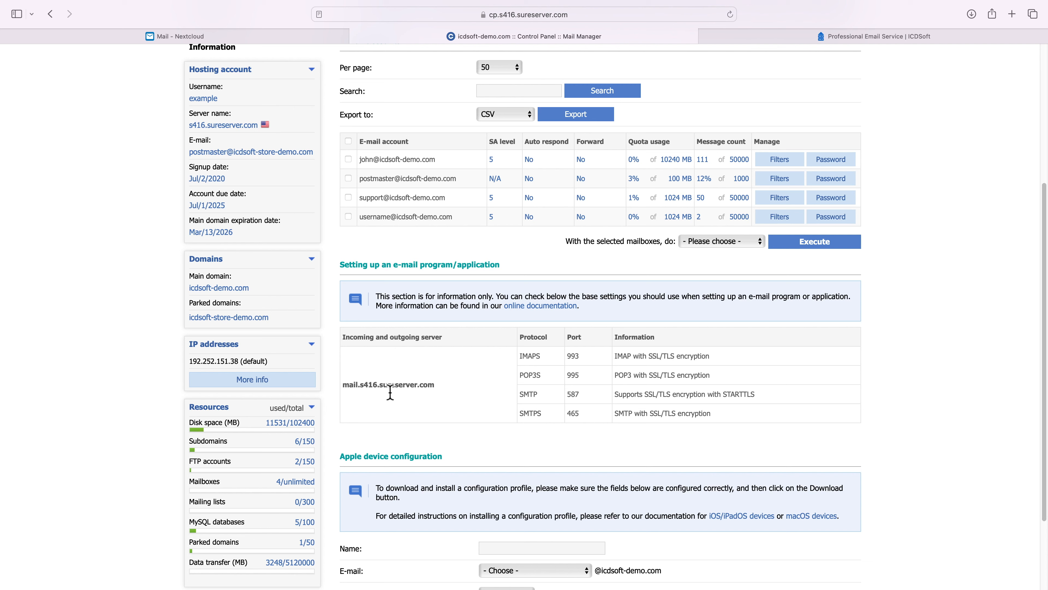
triple_click(390, 389)
right_click(390, 390)
left_click(408, 437)
left_click(395, 378)
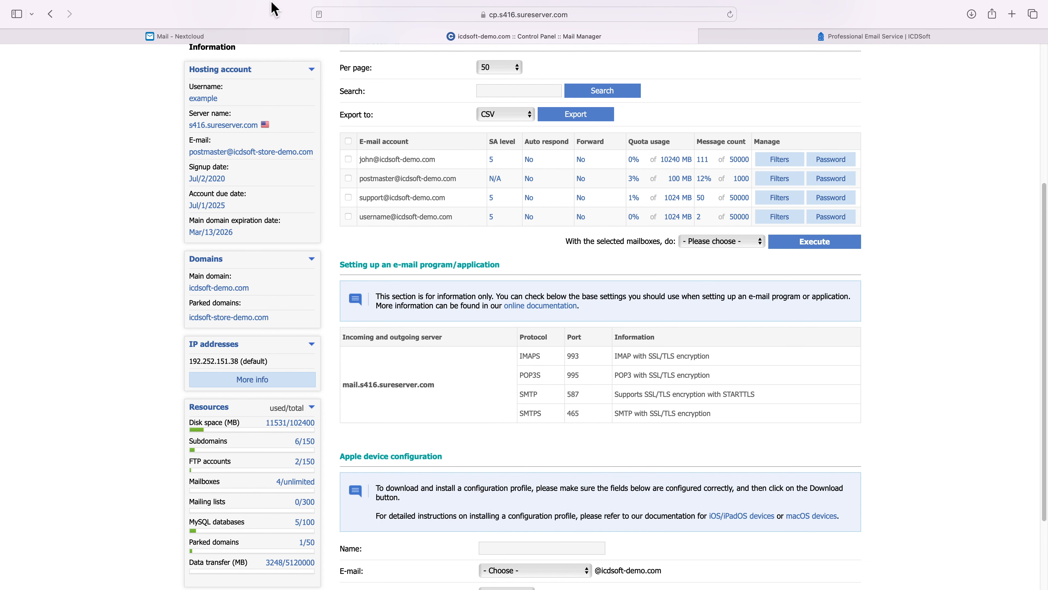
- Paste mail.s416.sureserver.com as the IMAP host in the Nextcloud mail form and enter the IMAP password
left_click(268, 42)
right_click(467, 271)
left_click(483, 298)
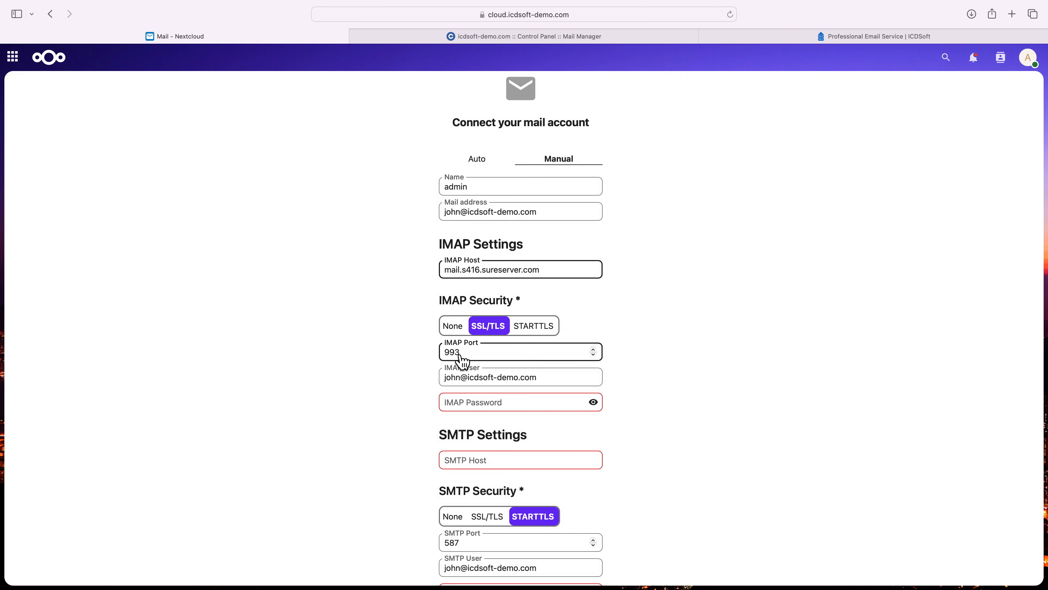
scroll(460, 367, "down", 1)
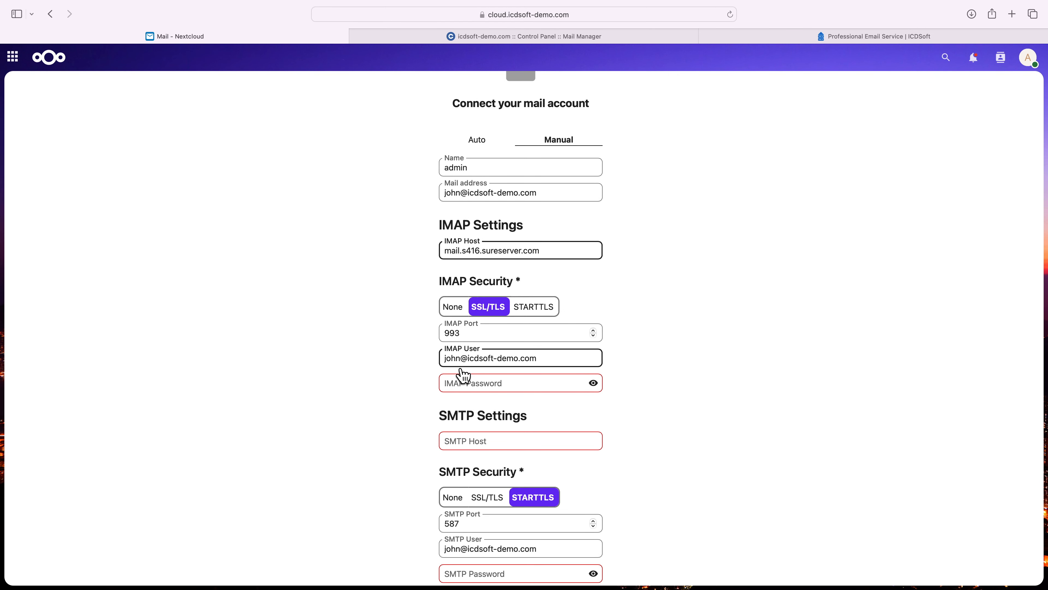
scroll(458, 373, "down", 1)
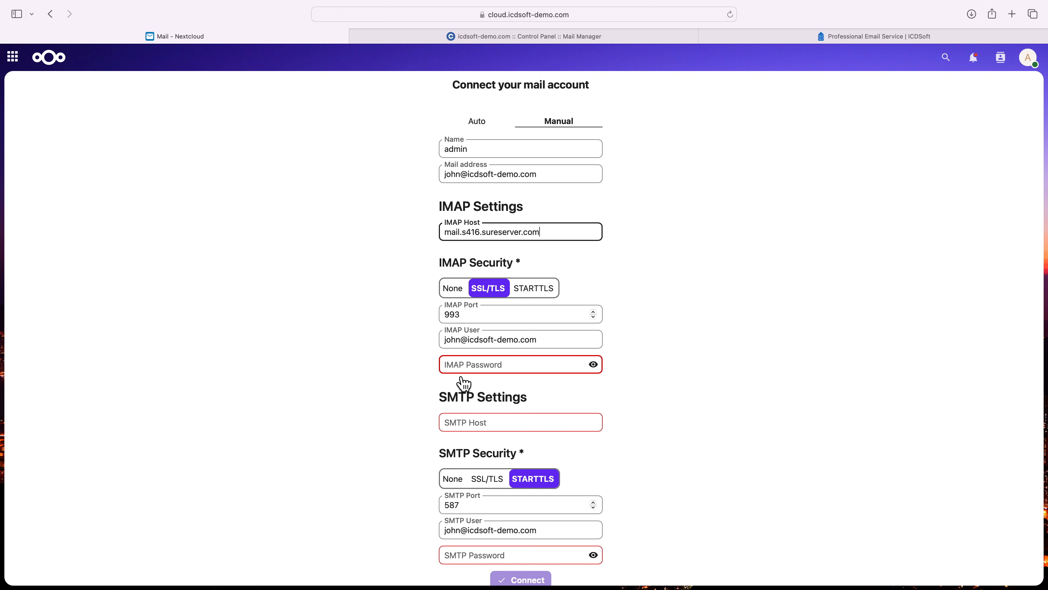
left_click(460, 371)
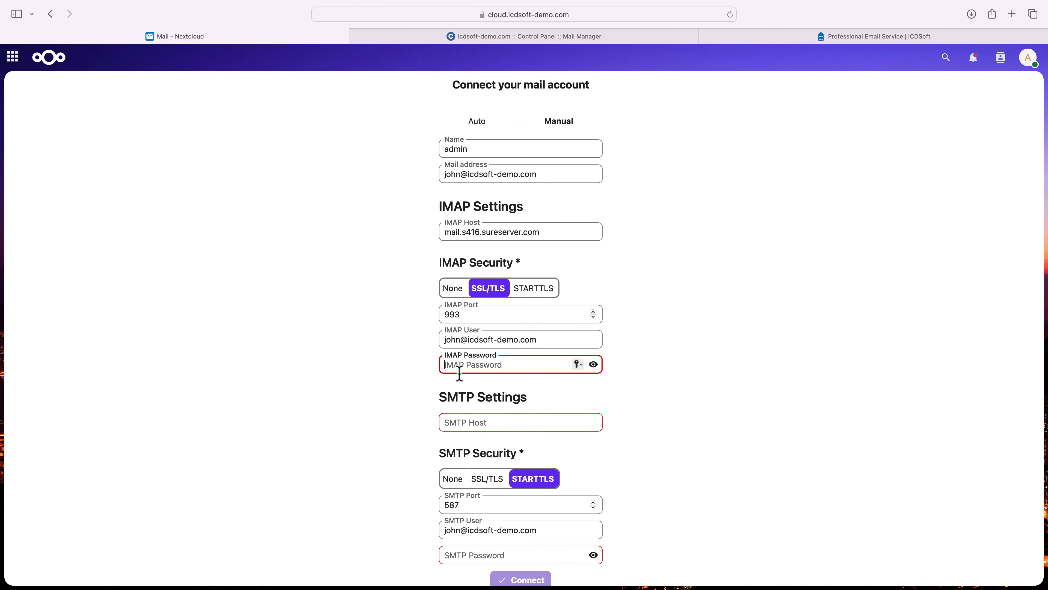
type("••••")
key("Tab")
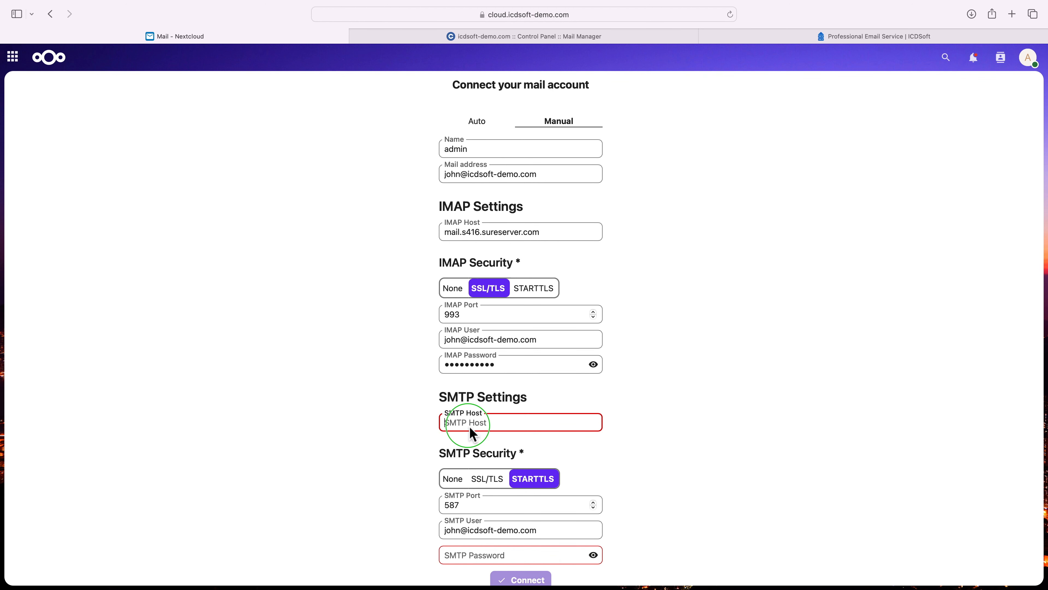
- Paste mail.s416.sureserver.com as the SMTP host, keep STARTTLS on port 587, enter the SMTP password and connect the account
right_click(472, 433)
left_click(481, 454)
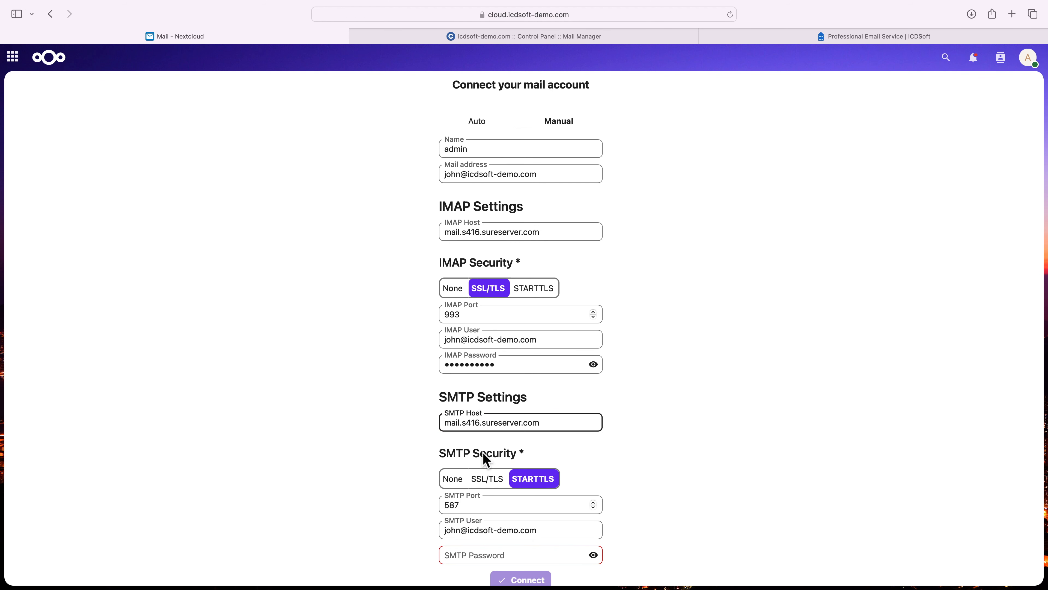
scroll(485, 454, "down", 2)
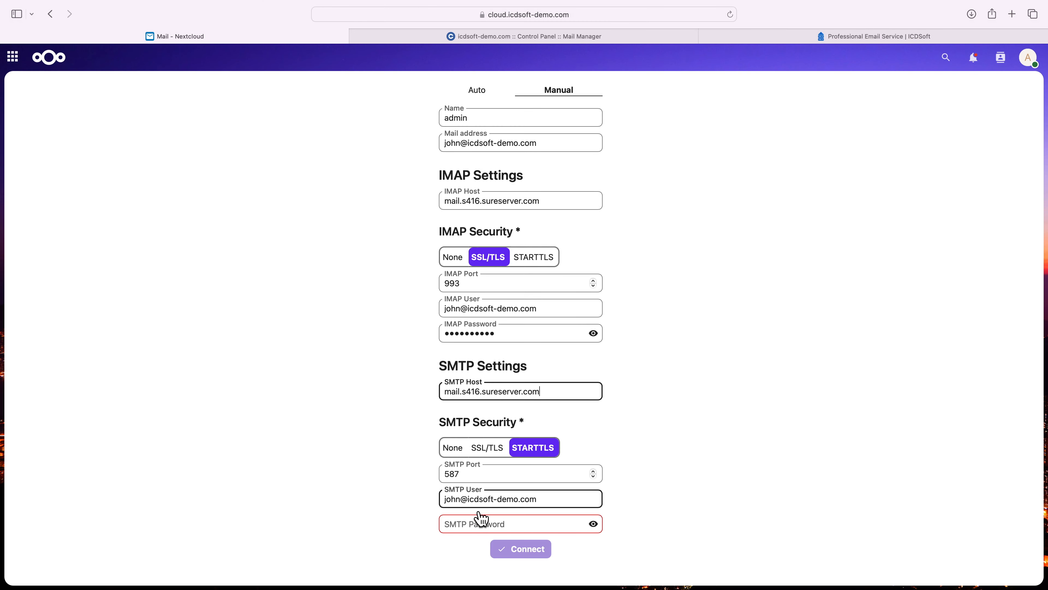
left_click(482, 528)
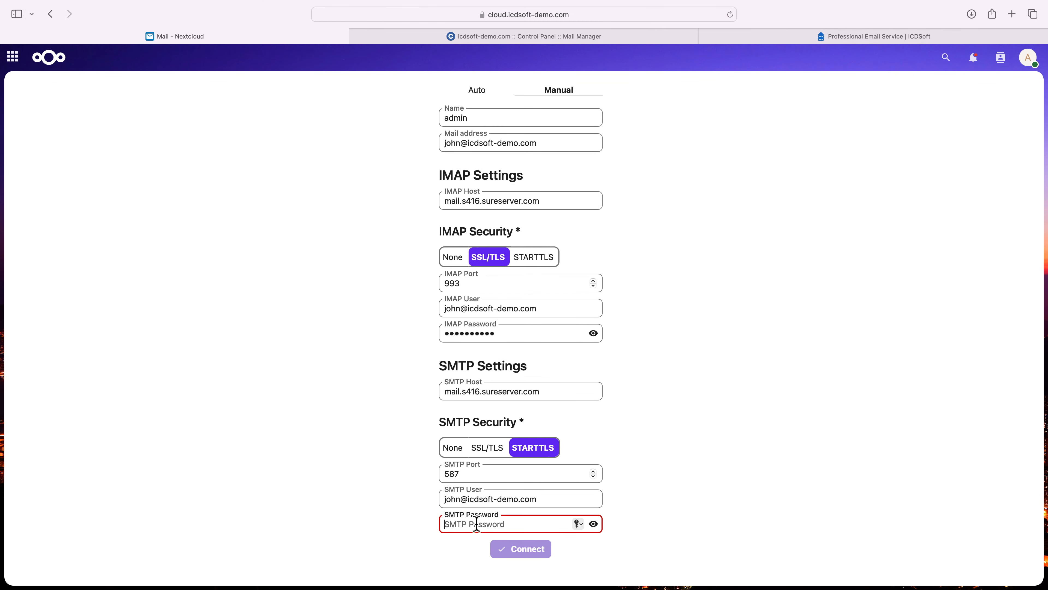
type("••••")
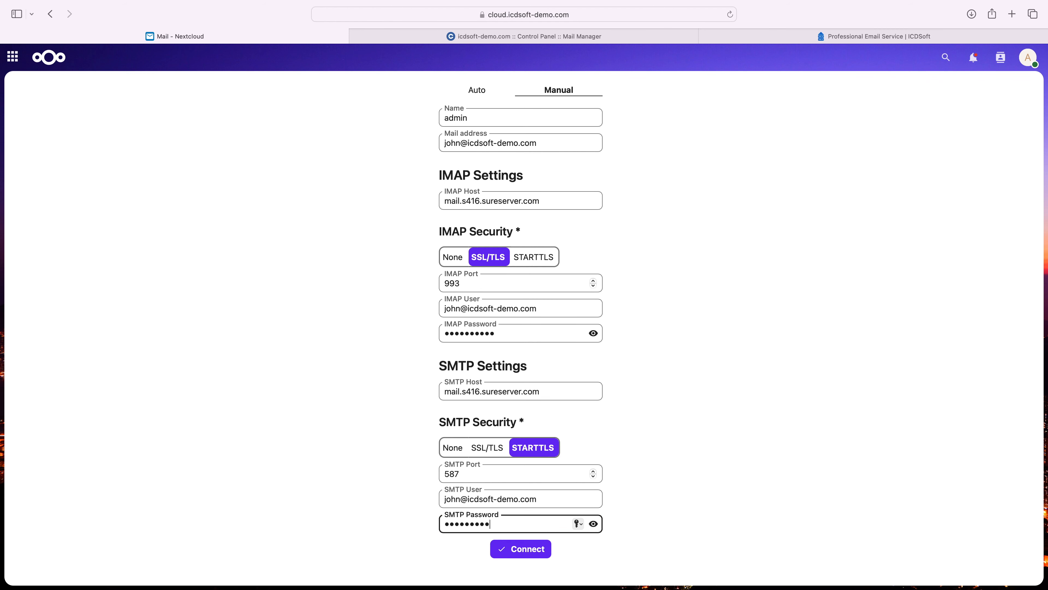
key("Return")
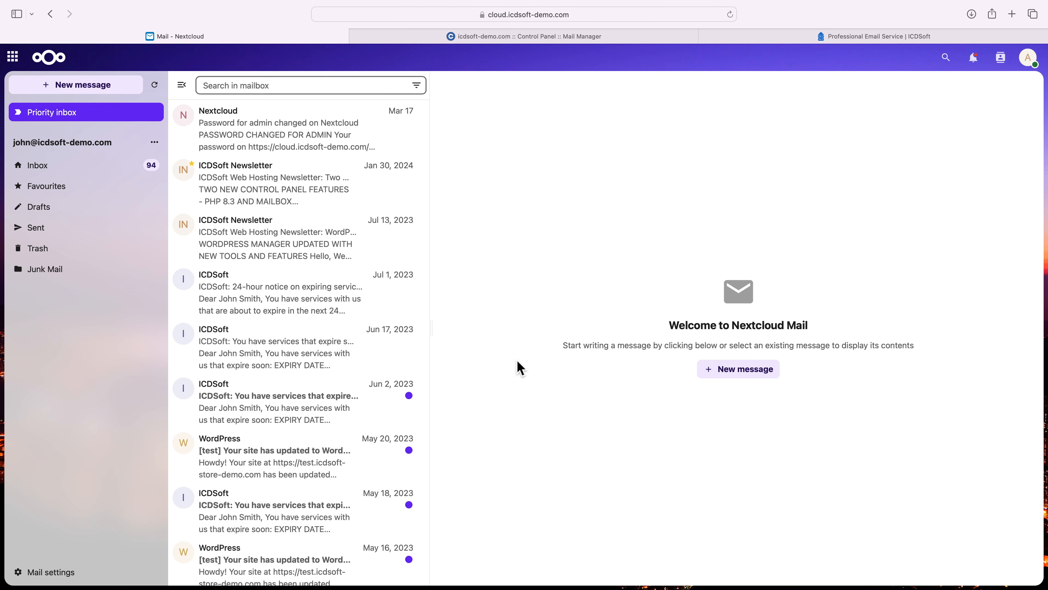
- Look through the messages in the connected account's priority inbox
scroll(312, 360, "down", 8)
scroll(313, 361, "down", 10)
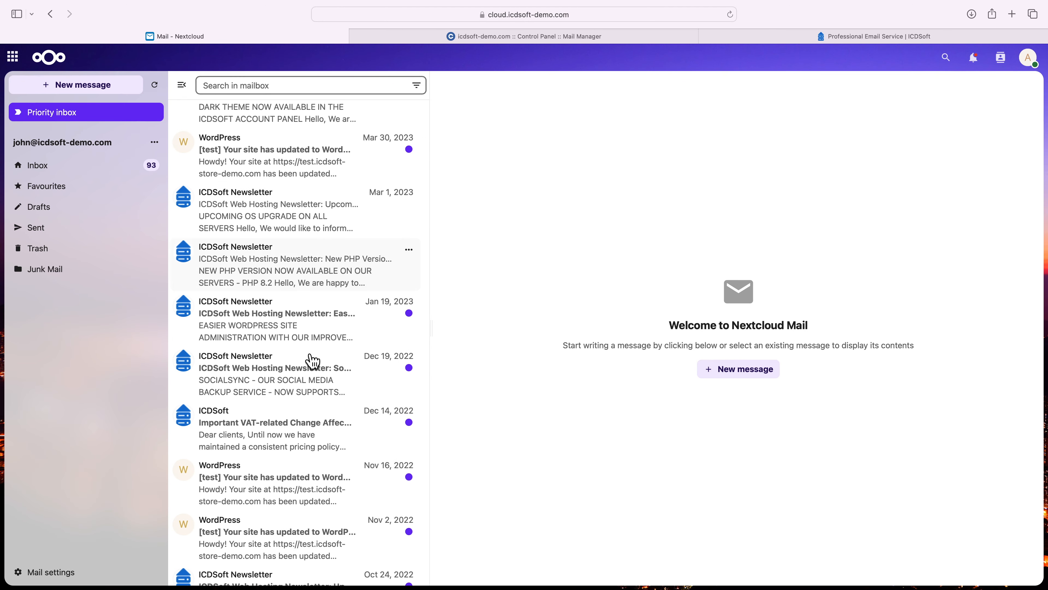
scroll(313, 361, "down", 10)
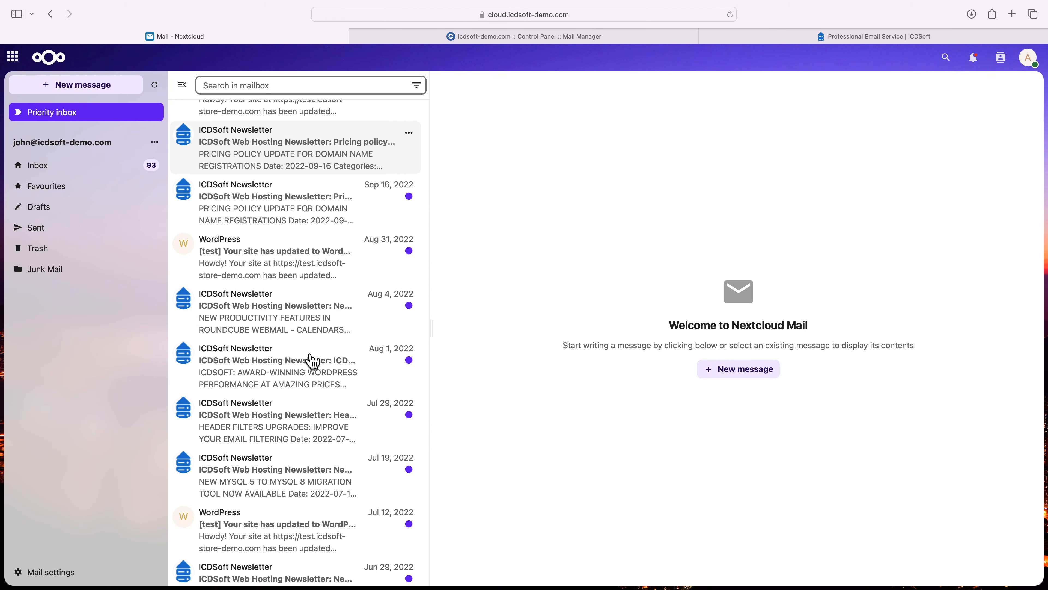
scroll(312, 361, "up", 20)
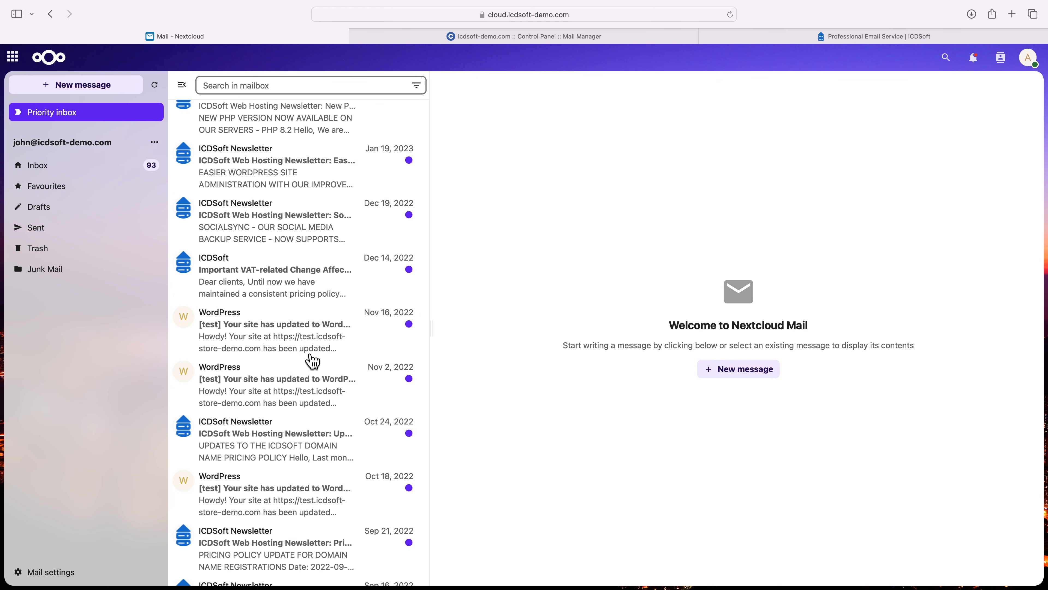
- Add the Unread mail widget to the Nextcloud dashboard
left_click(57, 65)
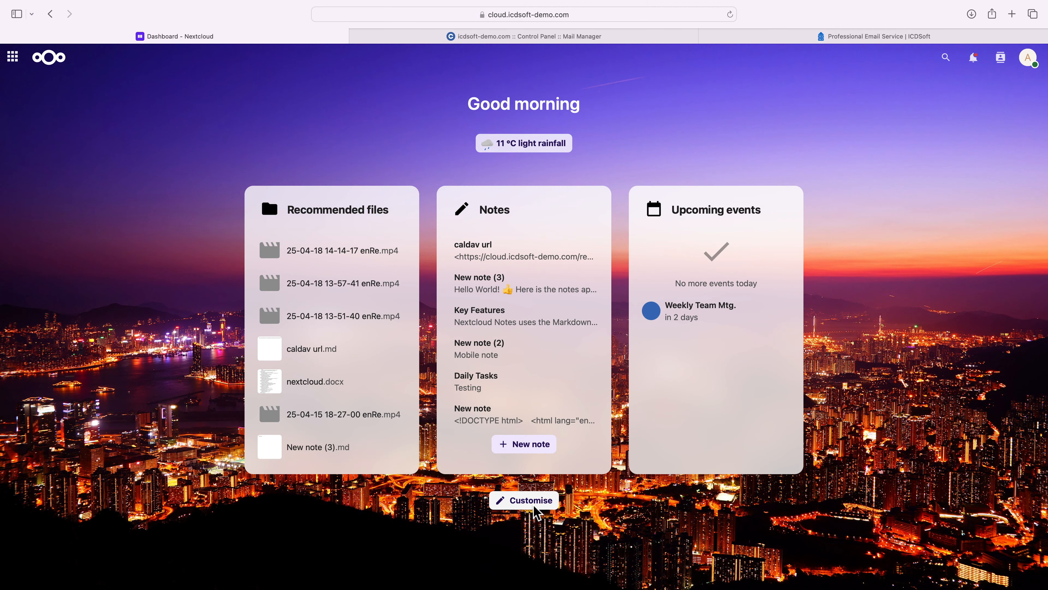
left_click(537, 513)
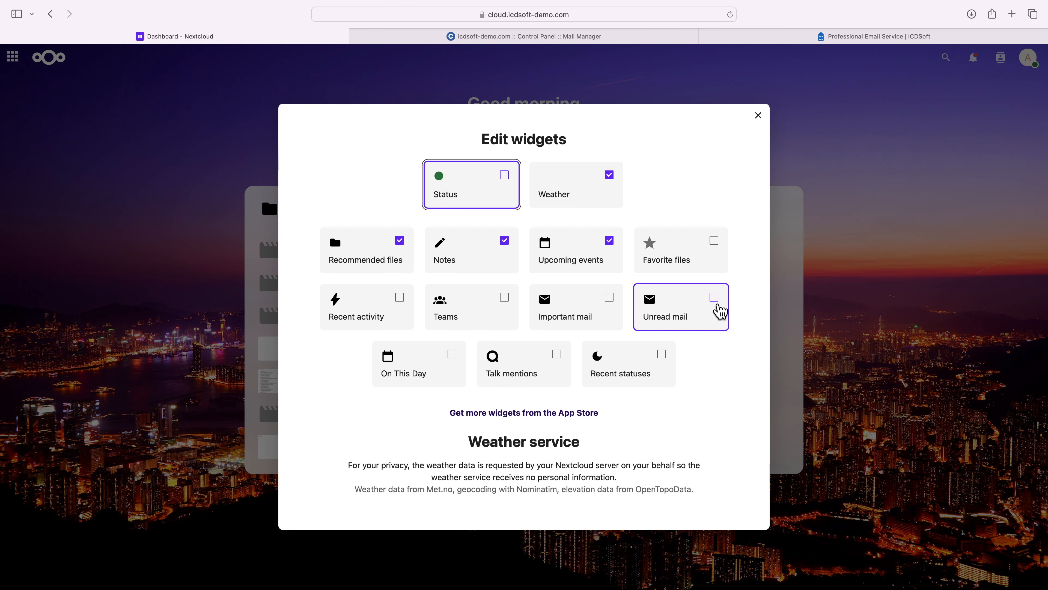
left_click(721, 309)
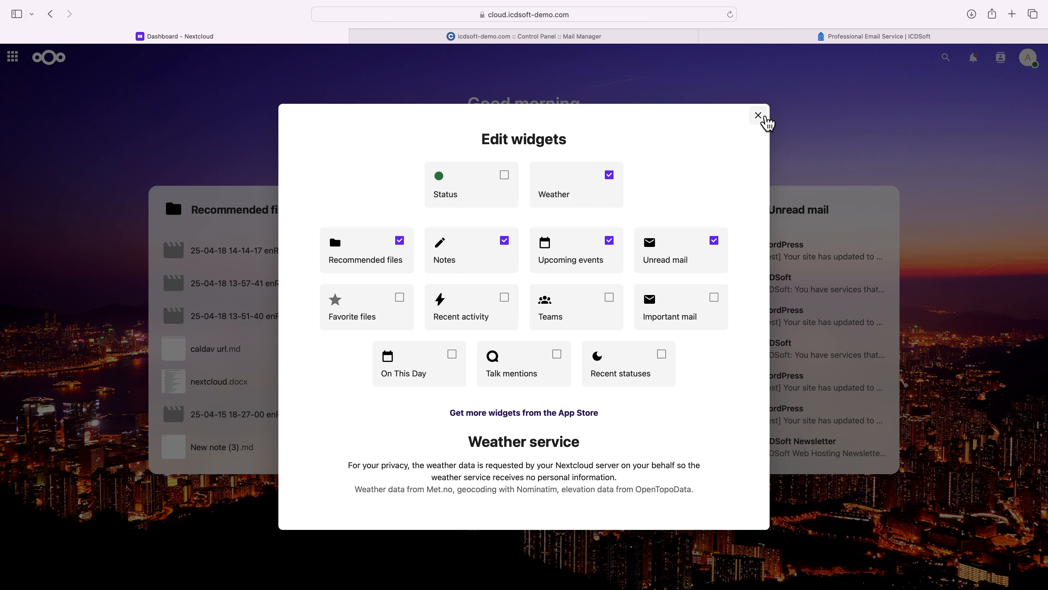
left_click(765, 118)
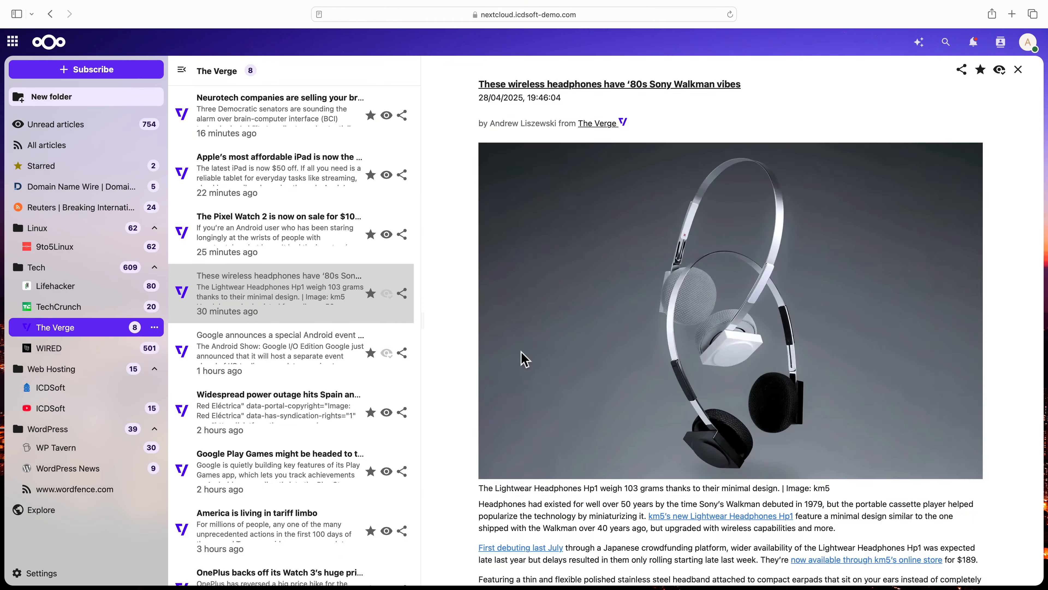
- Read the Pixel Watch 2 sale article in The Verge feed and browse articles in the TechCrunch and Lifehacker feeds
scroll(522, 358, "down", 5)
scroll(522, 352, "down", 5)
left_click(322, 244)
scroll(562, 374, "down", 7)
left_click(103, 307)
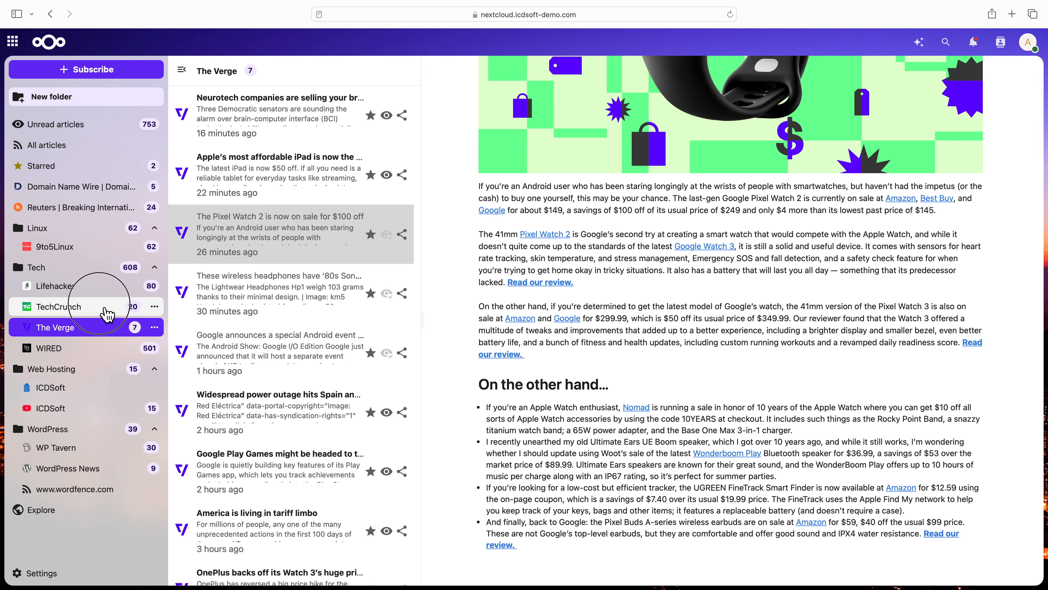
left_click(218, 306)
left_click(37, 286)
left_click(291, 413)
scroll(605, 382, "down", 10)
- Browse the 9to5Linux, Reuters and ICDSoft feeds, opening the Mozilla Firefox 138, UK–EU shared values and Pakistan defence minister articles
left_click(102, 253)
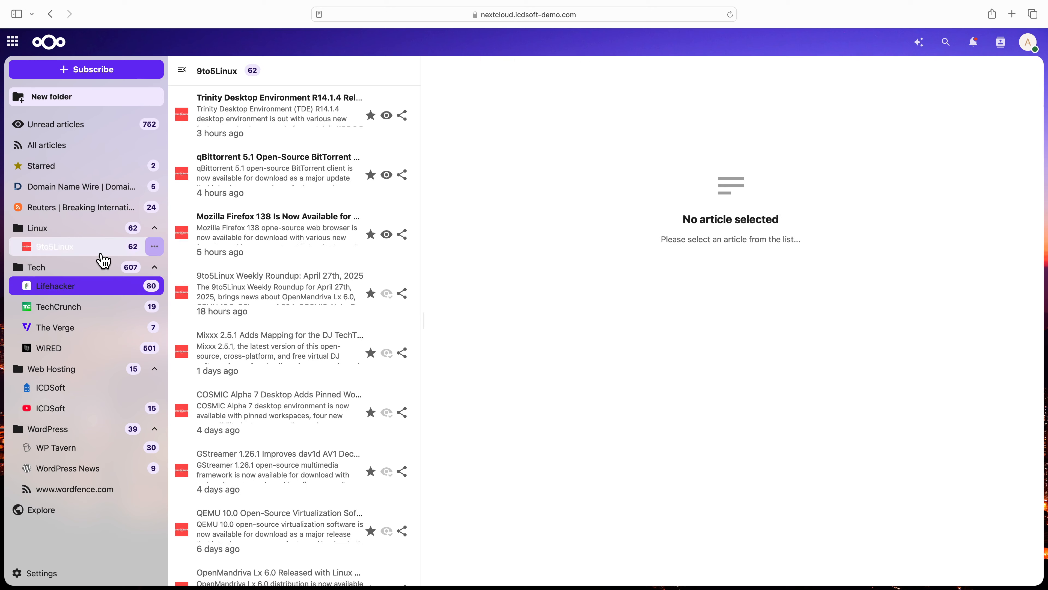
left_click(248, 295)
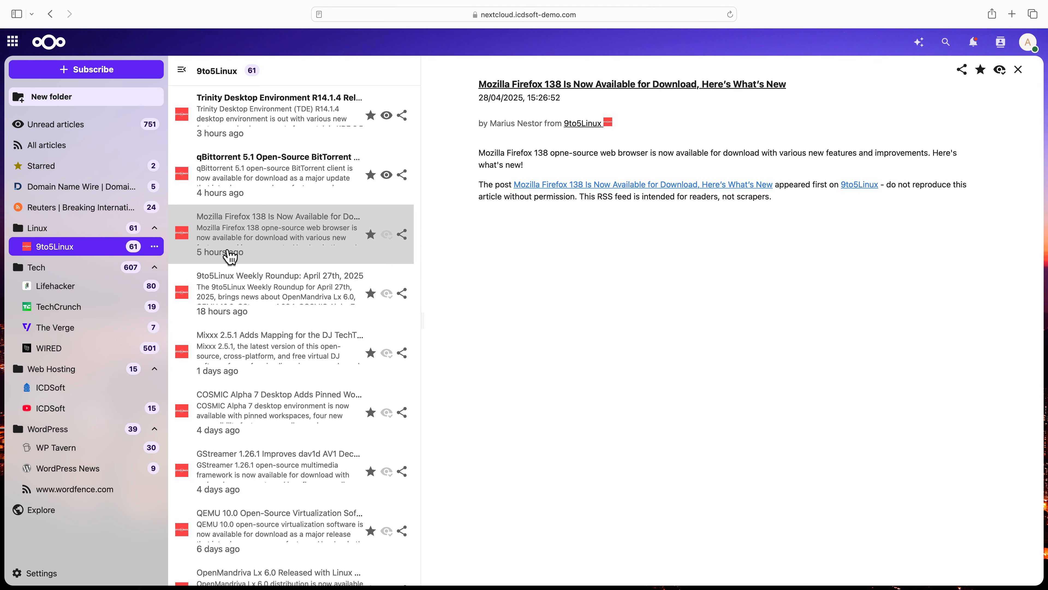
left_click(108, 206)
left_click(248, 290)
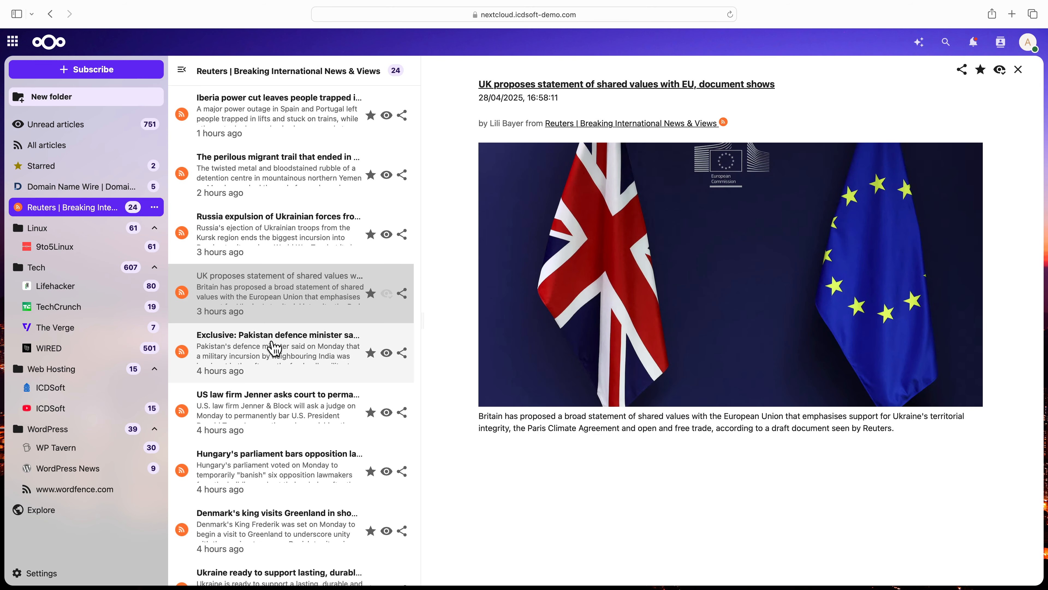
left_click(275, 349)
left_click(82, 388)
scroll(625, 390, "down", 15)
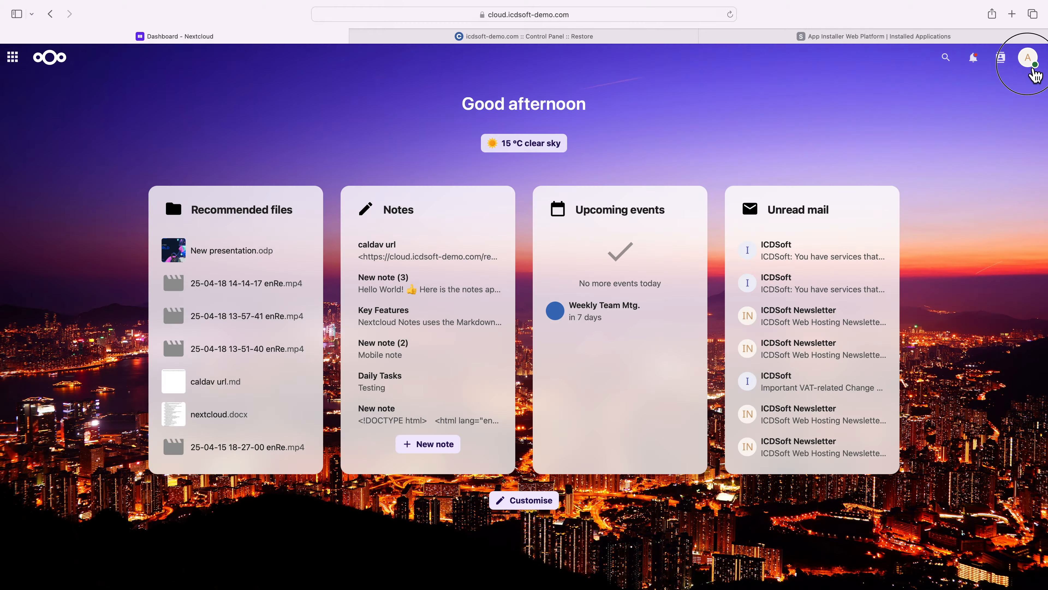
- Search the Nextcloud featured apps for "news" and install the News app
left_click(1032, 69)
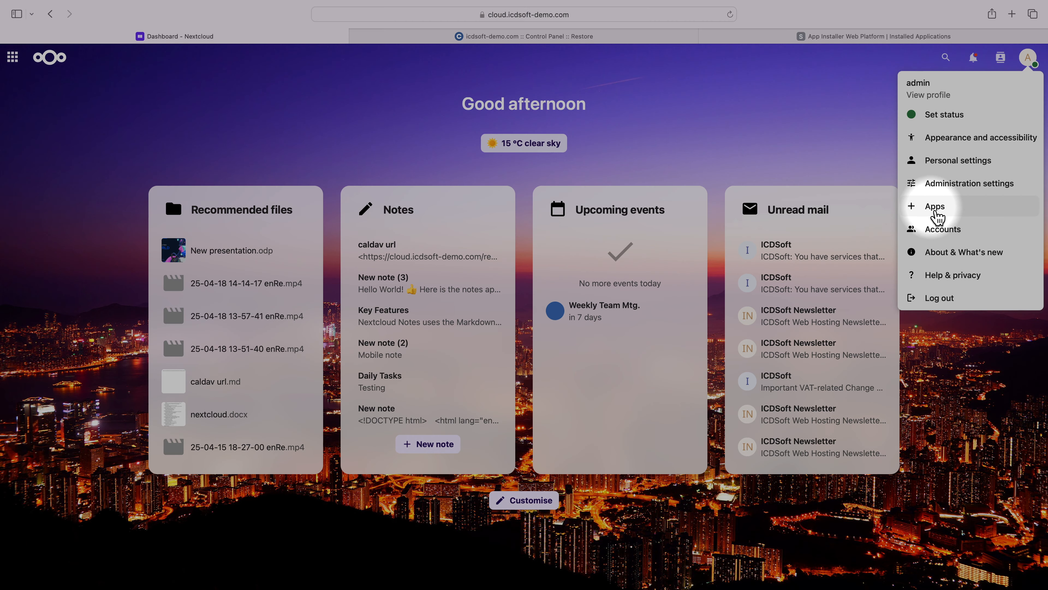
left_click(934, 212)
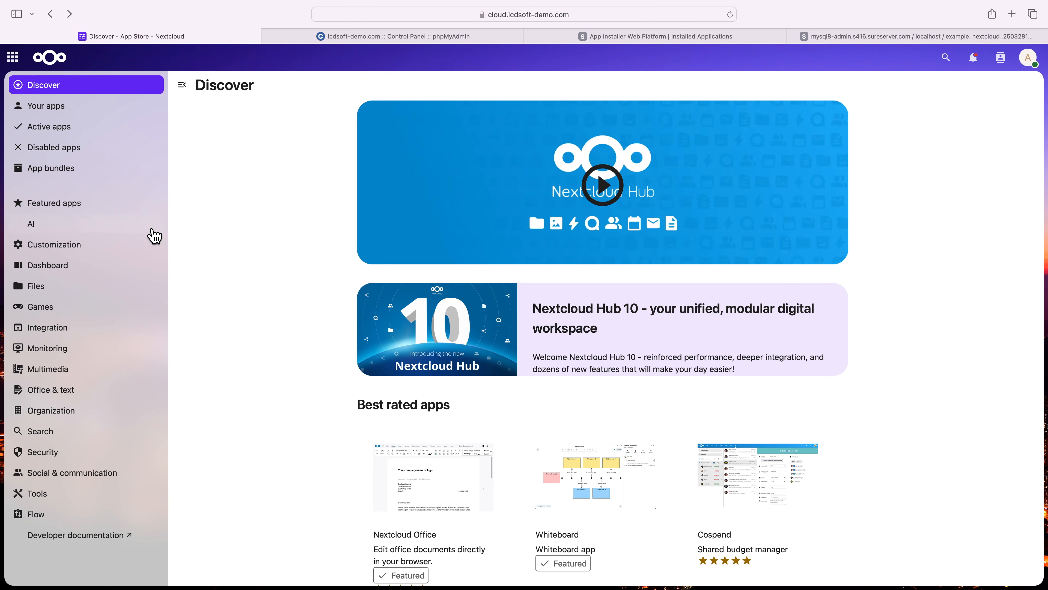
left_click(55, 210)
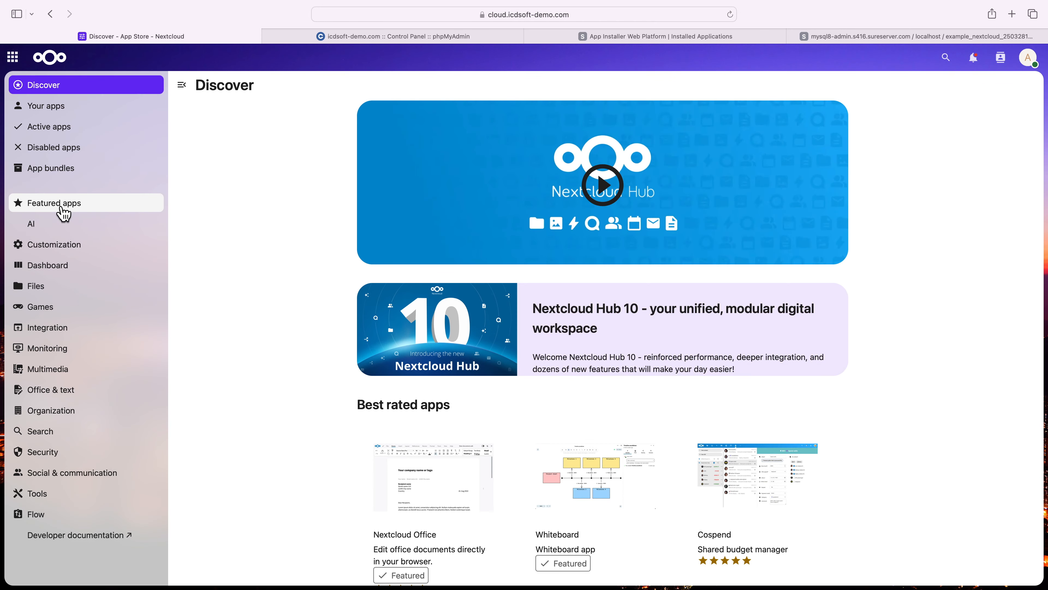
left_click(64, 212)
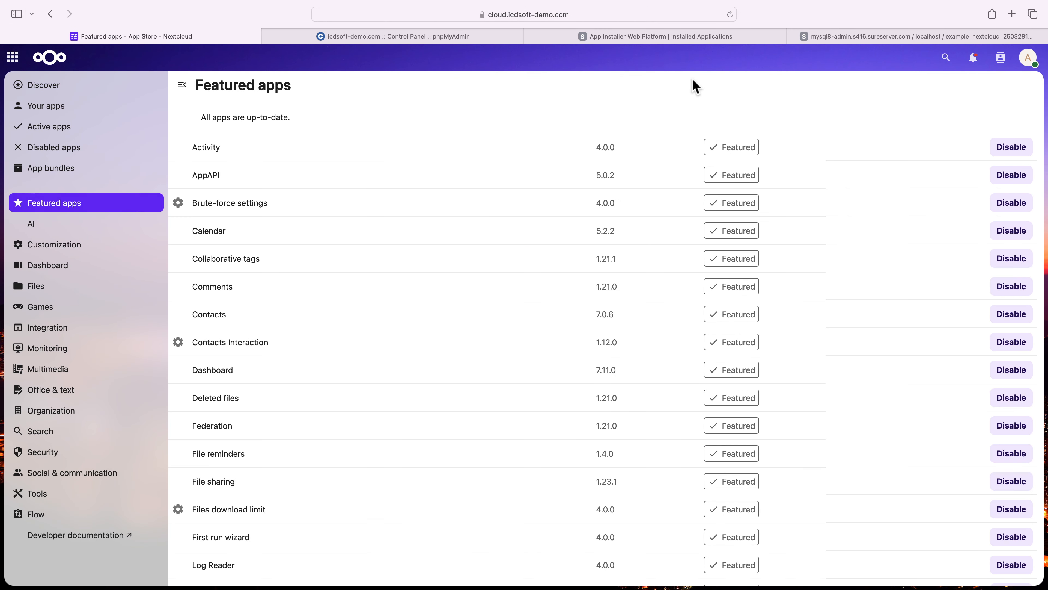
left_click(946, 59)
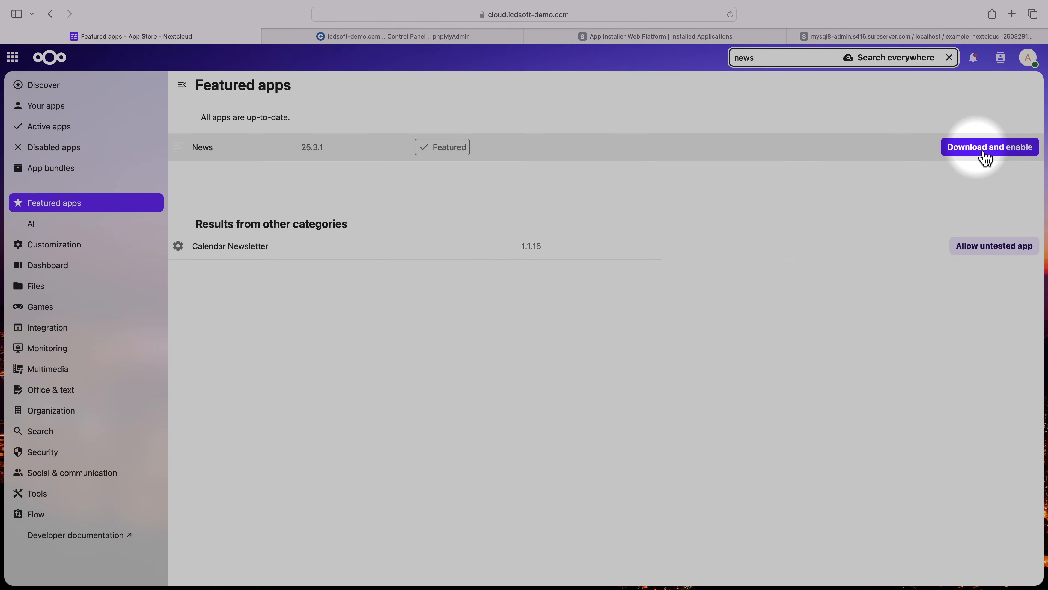
left_click(984, 150)
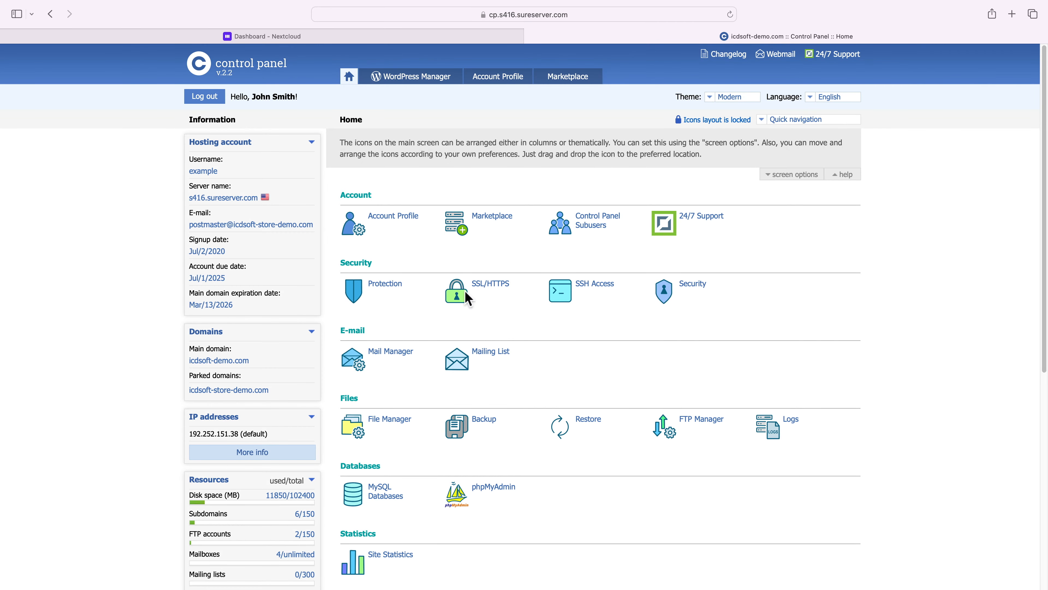
- In the hosting control panel, enter the command php /home/example/www/cloud/cron.php for a new cron job
scroll(555, 415, "down", 10)
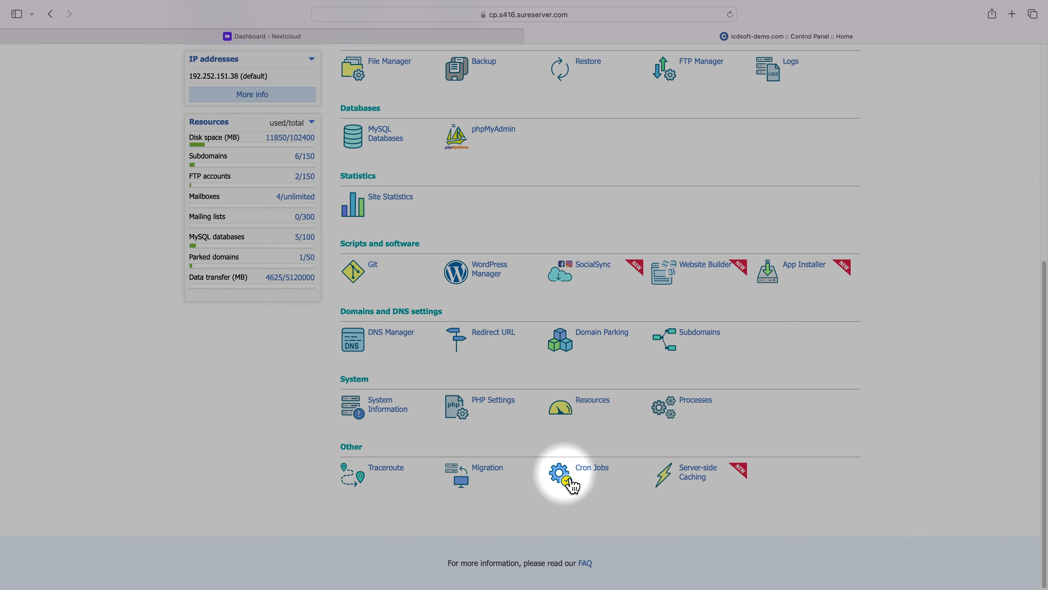
left_click(598, 477)
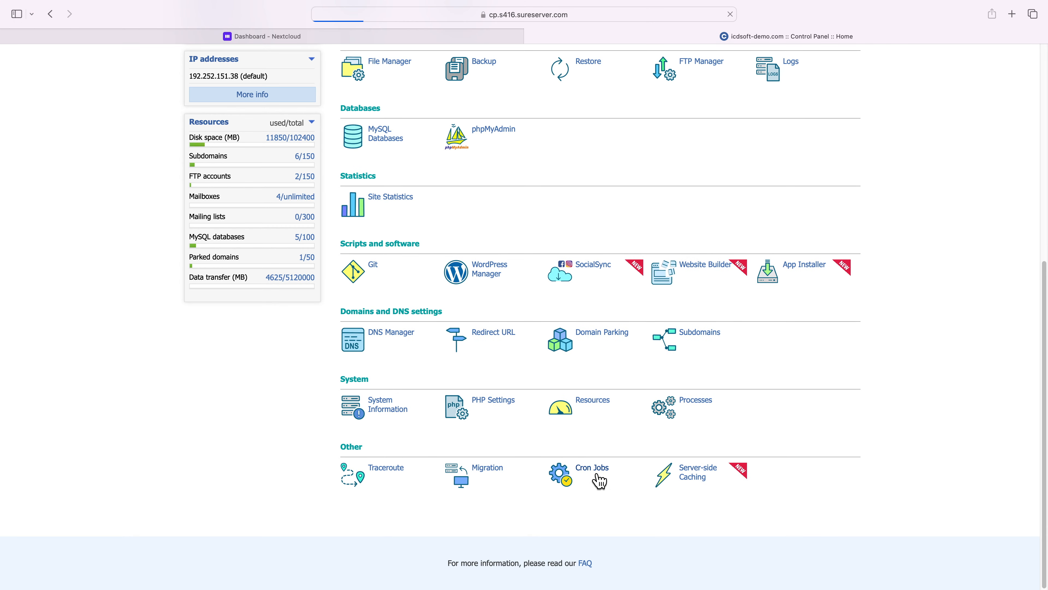
scroll(583, 468, "down", 5)
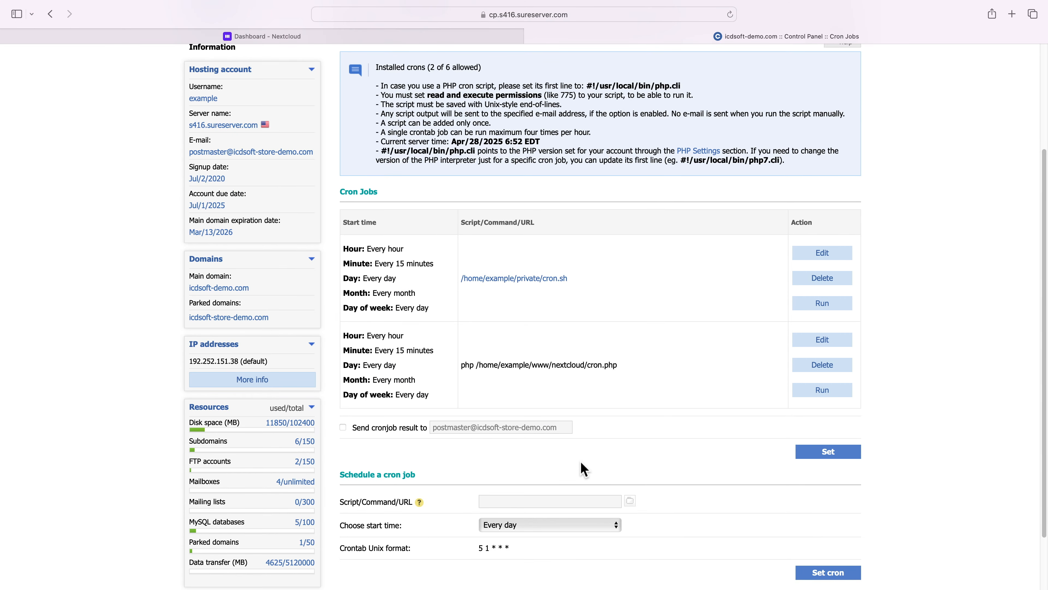
scroll(483, 458, "down", 1)
scroll(482, 458, "down", 1)
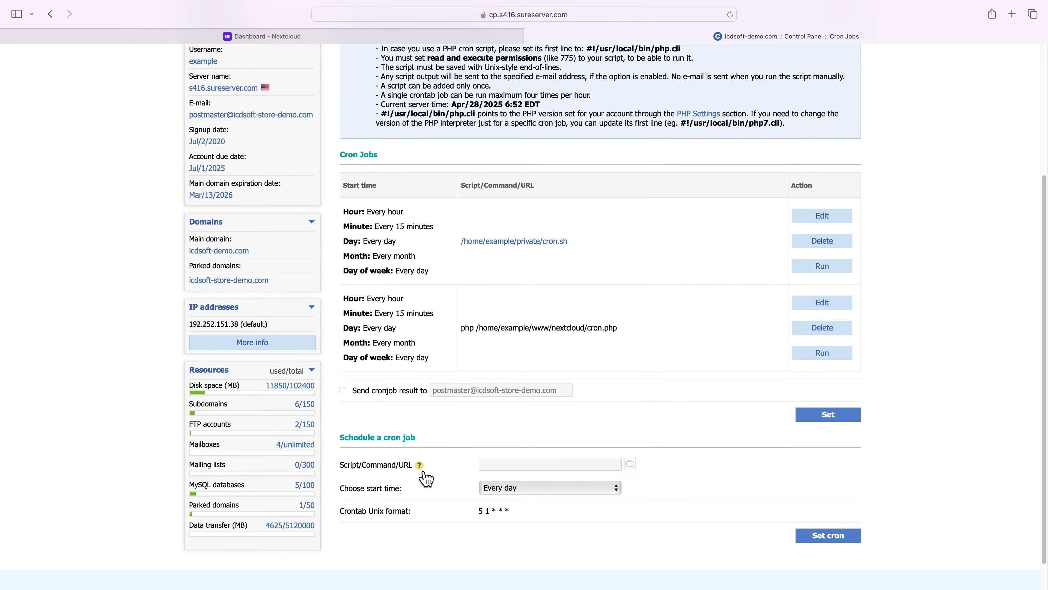
mouse_move(424, 472)
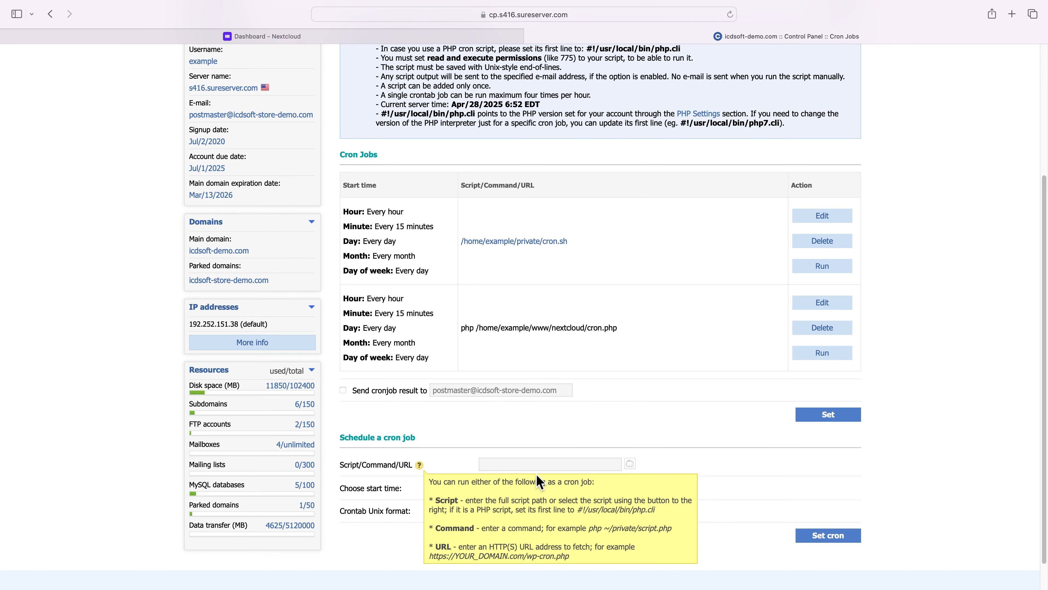
left_click(537, 468)
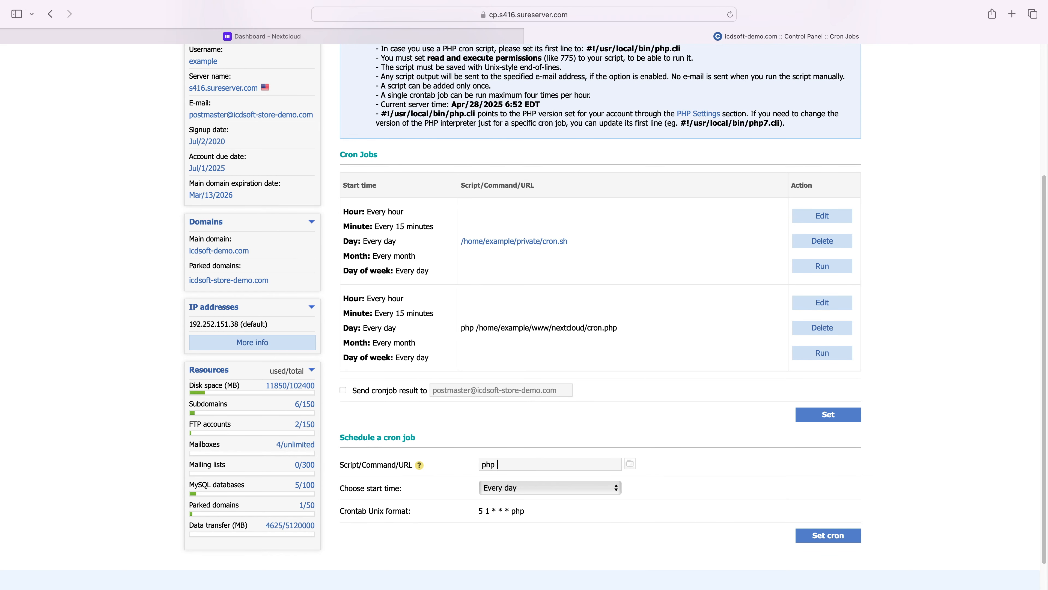
type("php")
type("/home/example/www/cloud/cron.php")
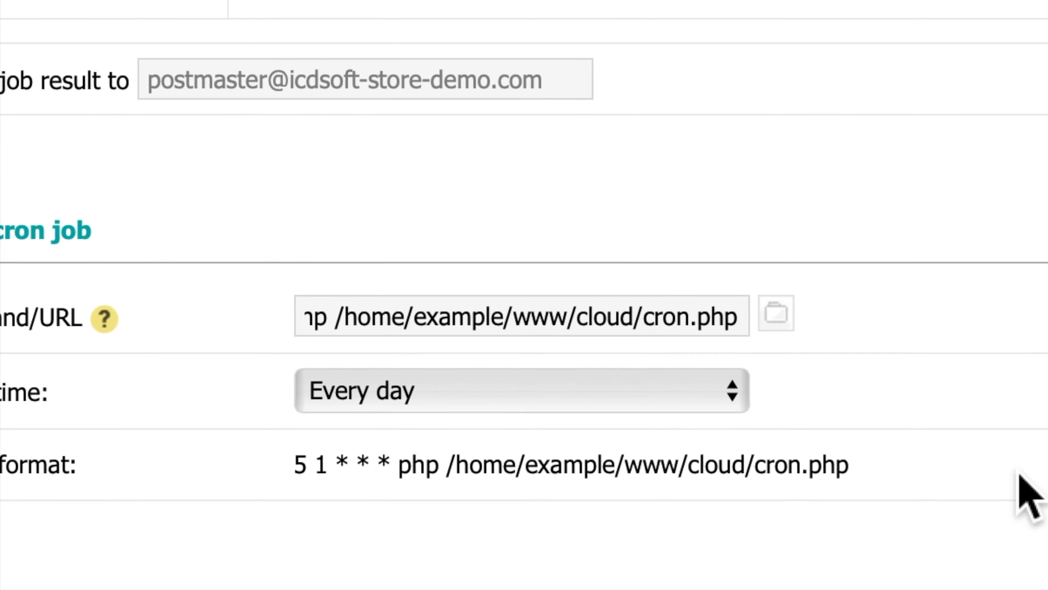
- Schedule the new cron job to run every 15 minutes and save it
left_click(764, 360)
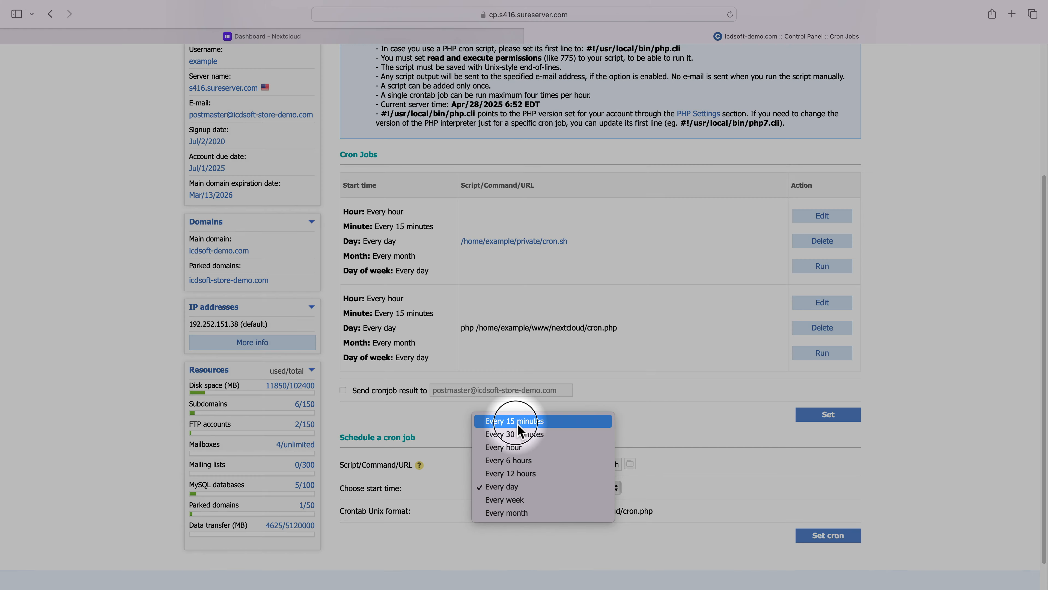
left_click(522, 423)
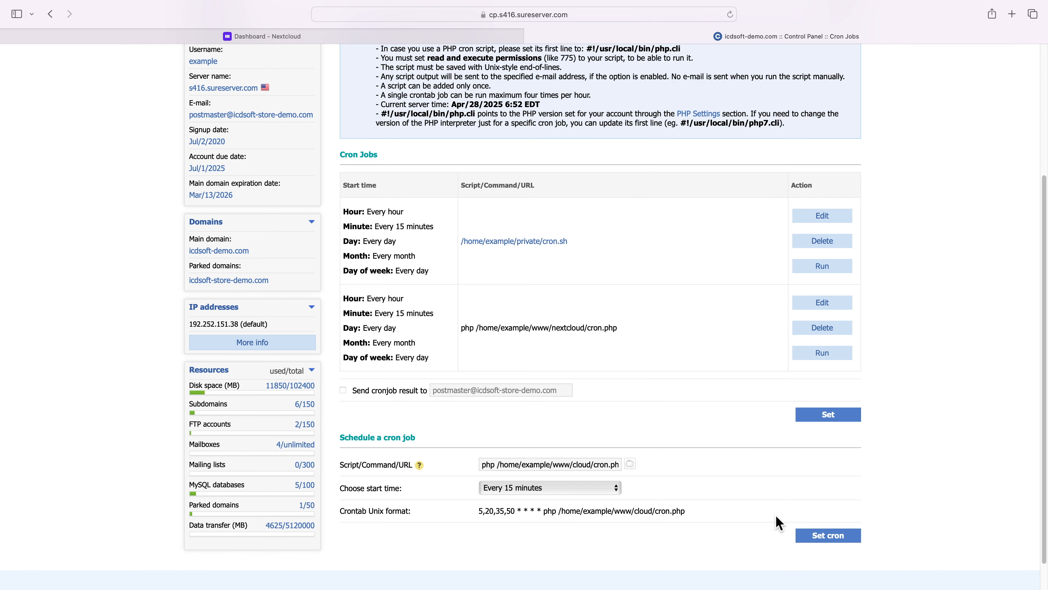
left_click(822, 537)
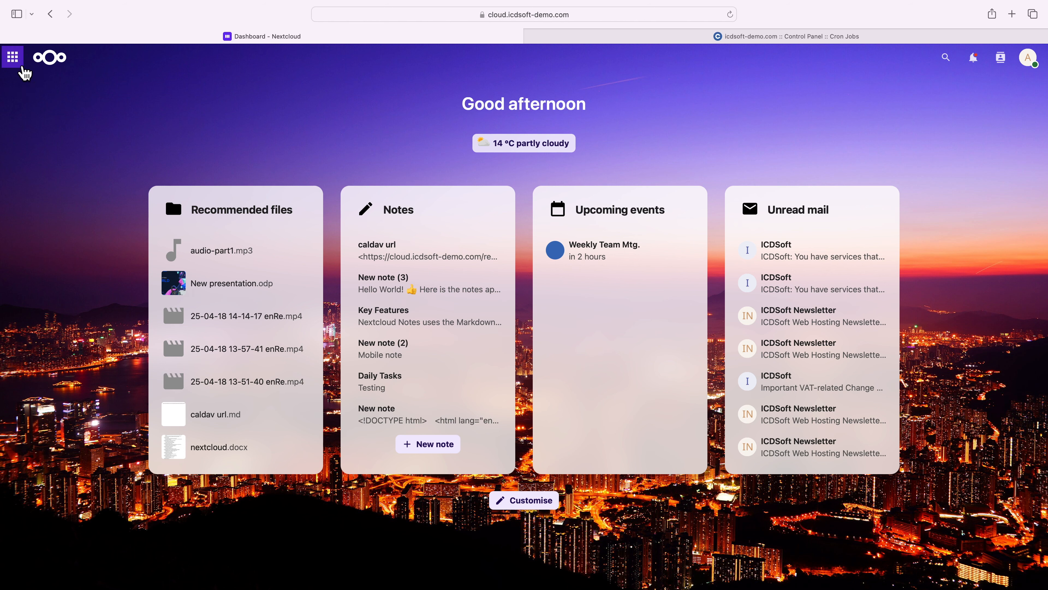
left_click(17, 60)
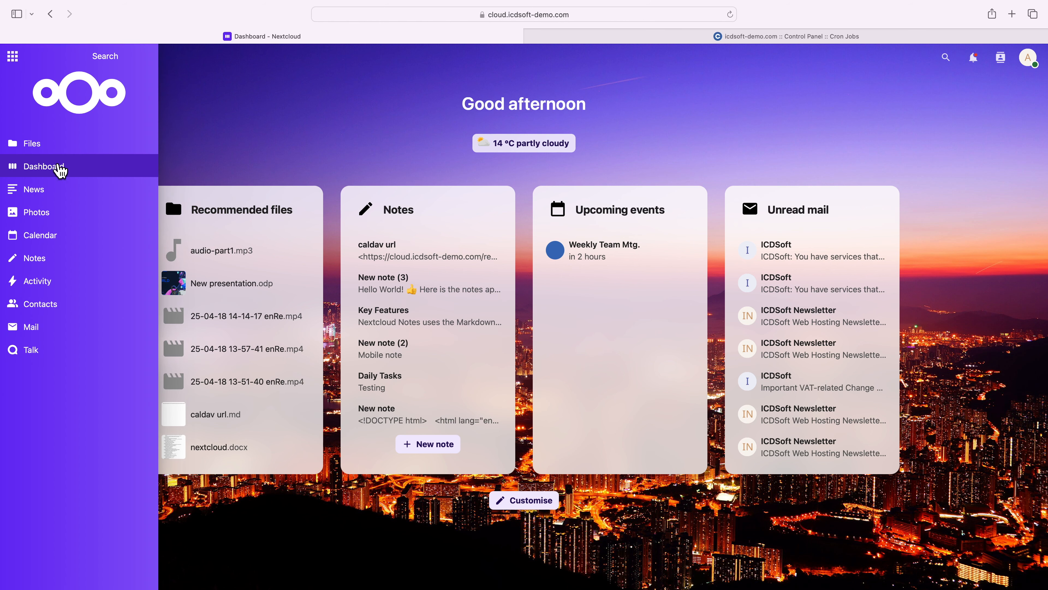
left_click(44, 197)
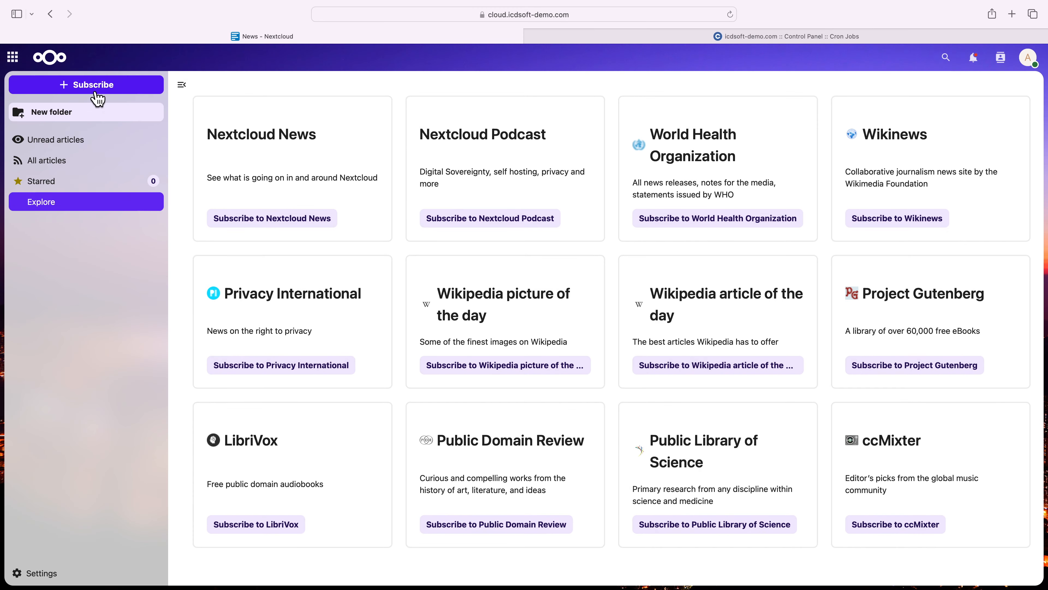
left_click(95, 92)
type("https://icdsoft.com/")
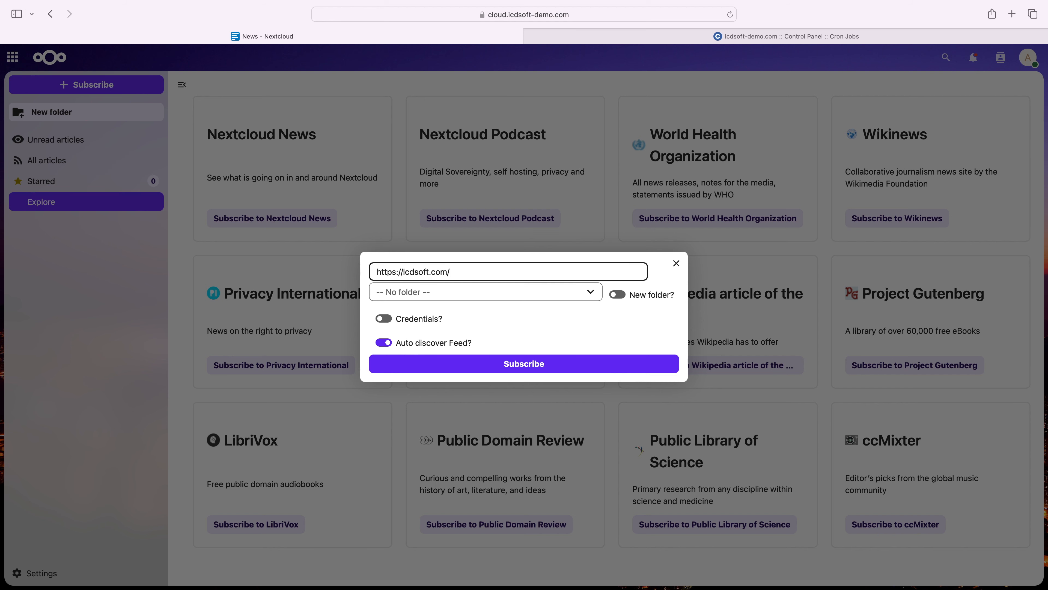
type("blog")
left_click(512, 364)
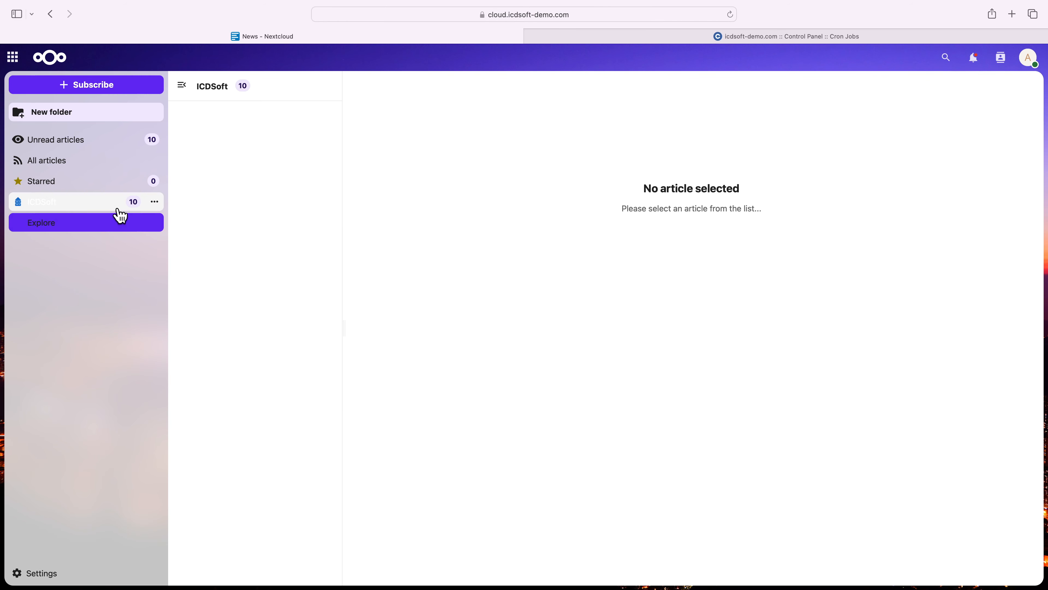
- Read the "10 Ways to Use Your Hosting Plan" article in the ICDSoft blog feed
left_click(117, 206)
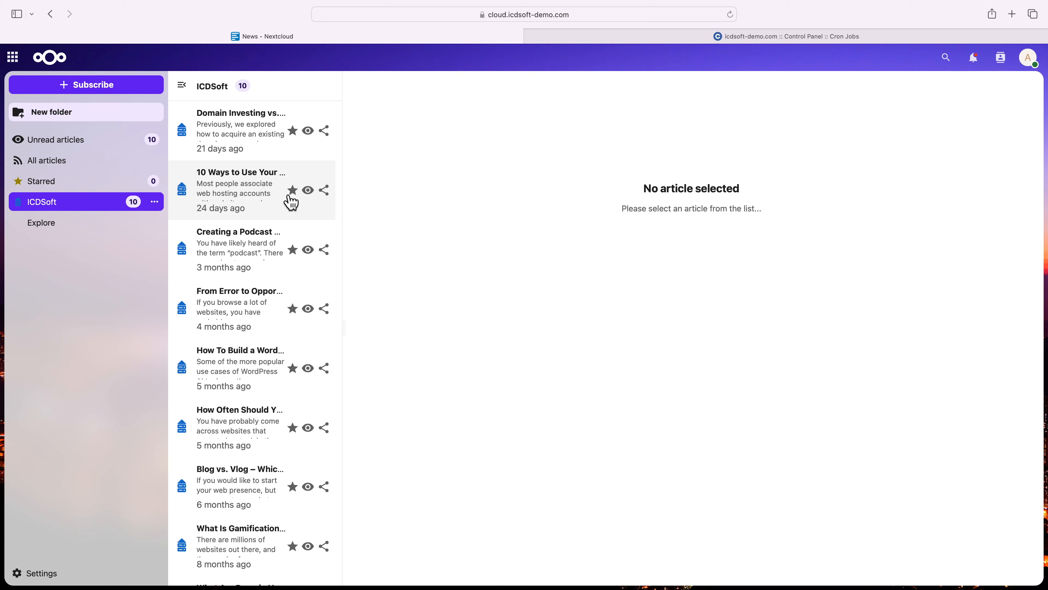
left_click(272, 190)
scroll(667, 268, "down", 20)
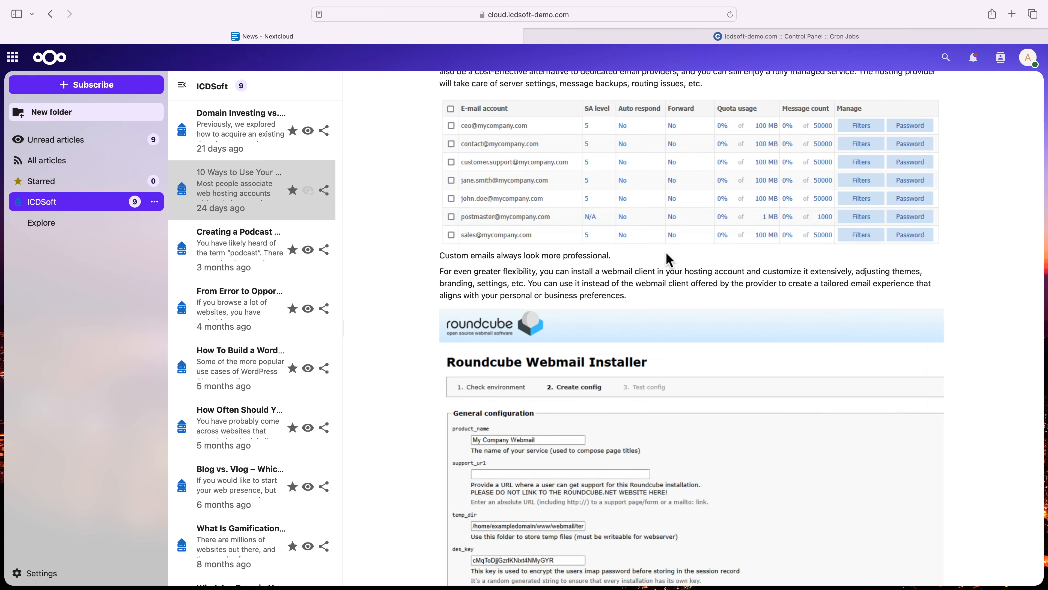
scroll(667, 268, "down", 5)
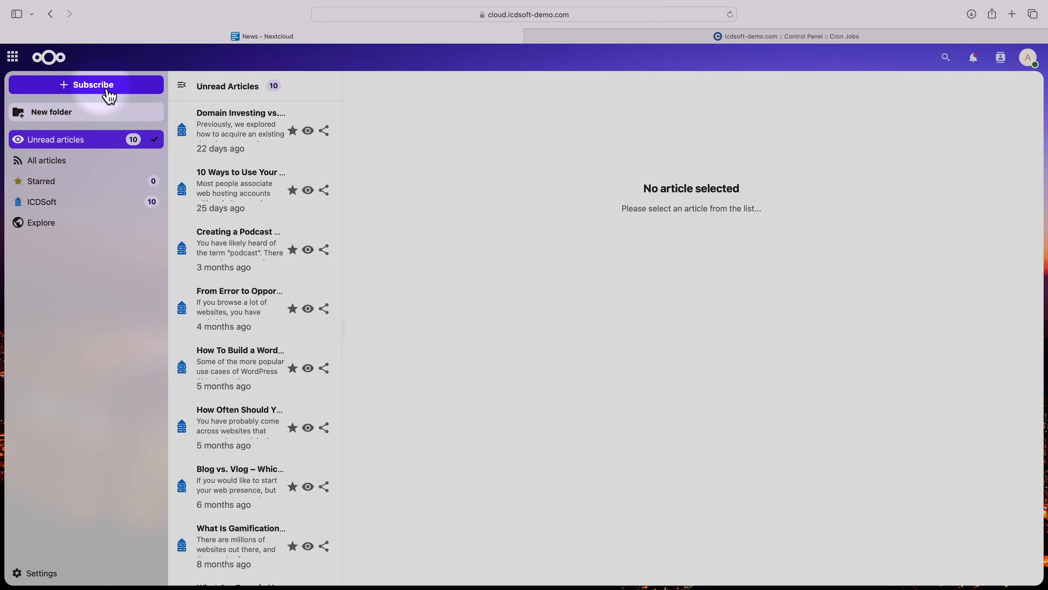
left_click(107, 87)
type("https://www.youtube.com/@ICDSoftHosting")
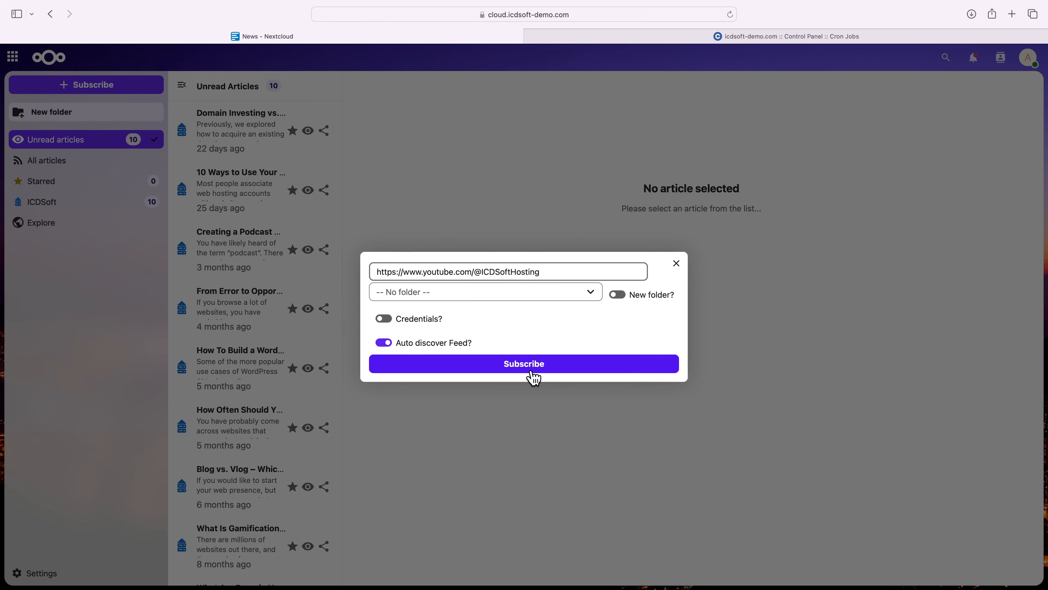
left_click(533, 366)
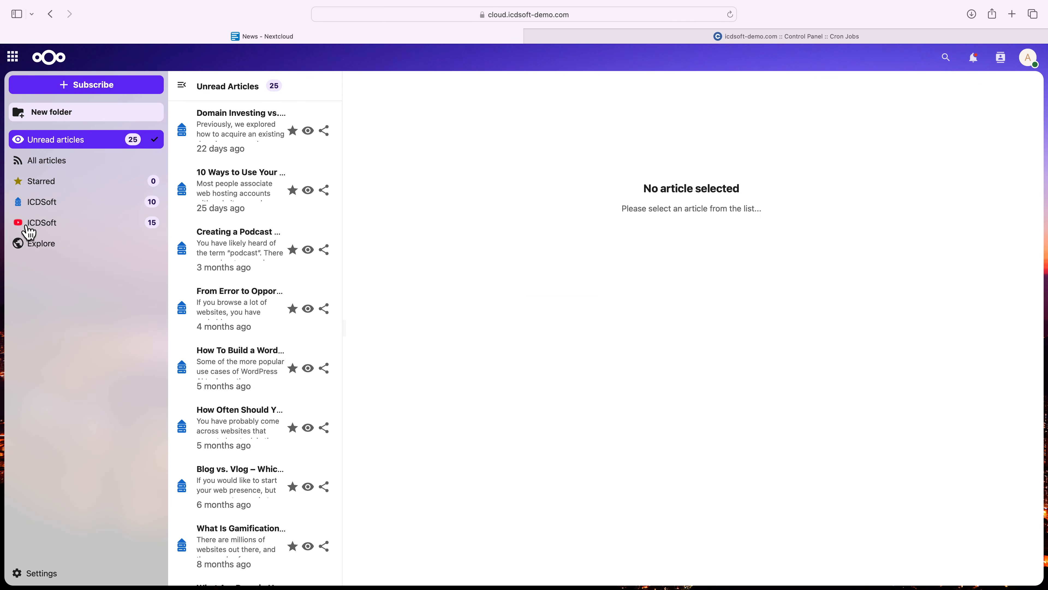
- View the "How to Build a WordPress Website in 15 Minutes" and 2024 email requirements entries in the YouTube feed
left_click(26, 227)
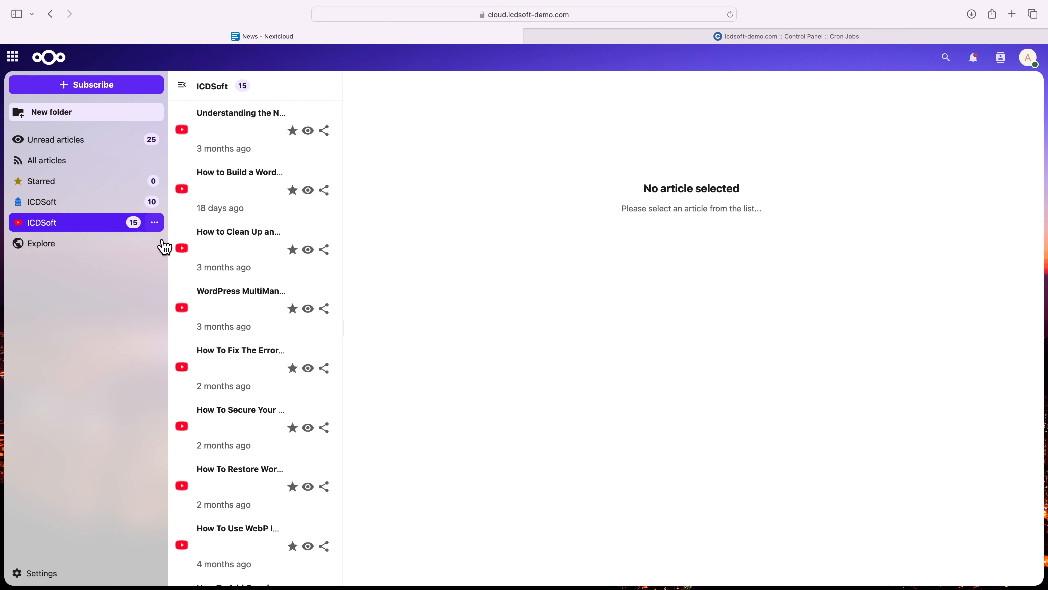
left_click(252, 200)
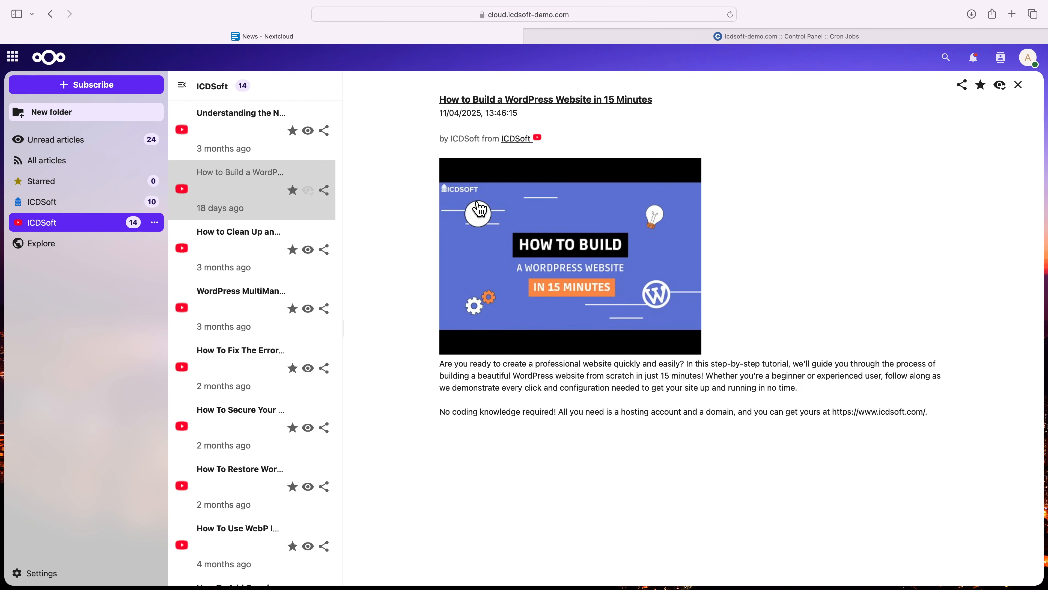
left_click(247, 133)
scroll(405, 271, "down", 5)
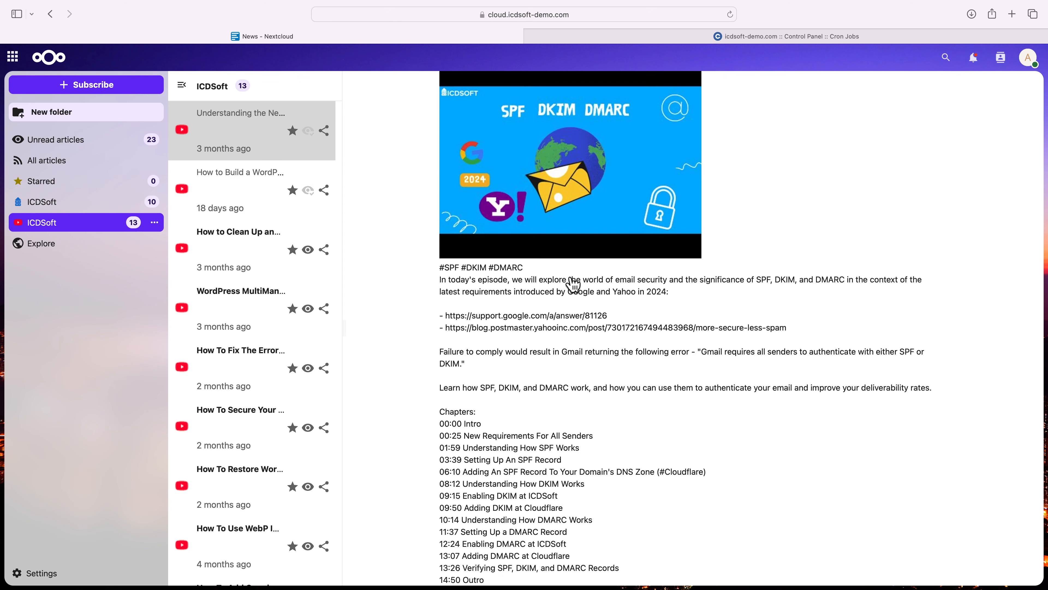
scroll(405, 271, "up", 5)
left_click(88, 88)
type("https://9to5linux.com/")
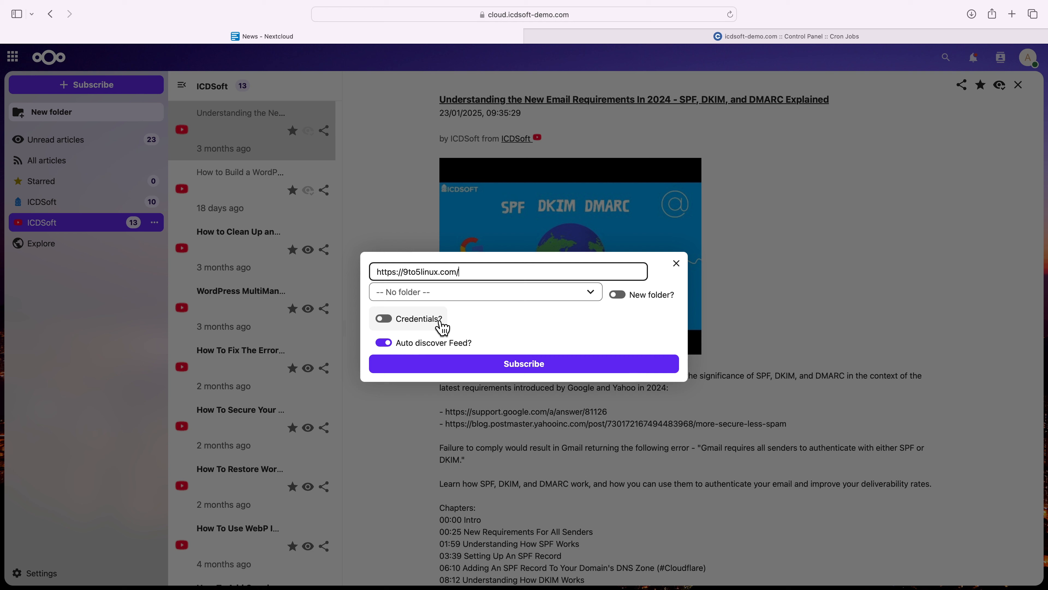
left_click(474, 365)
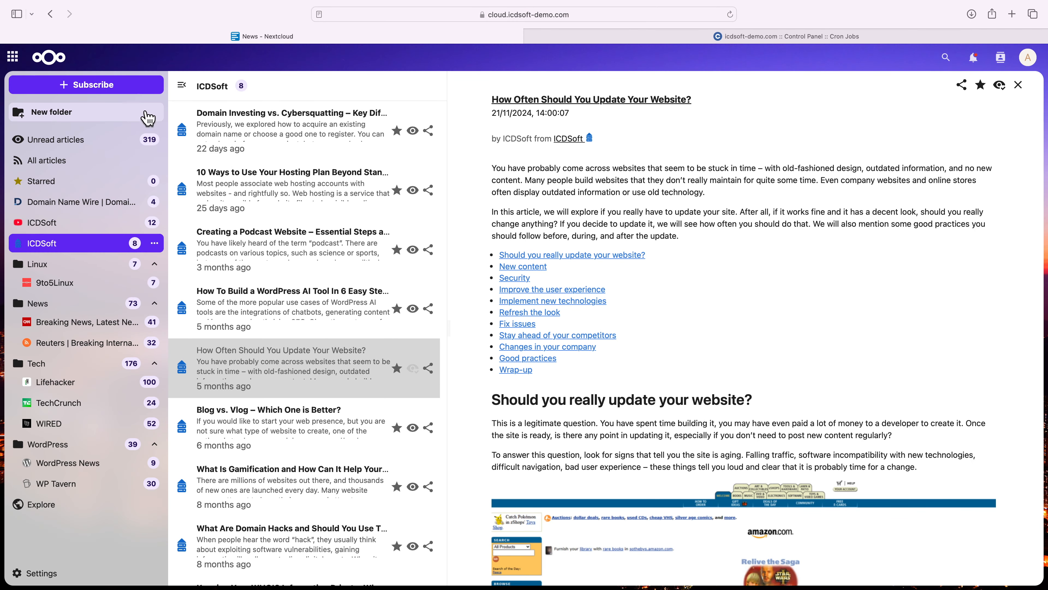
left_click(103, 93)
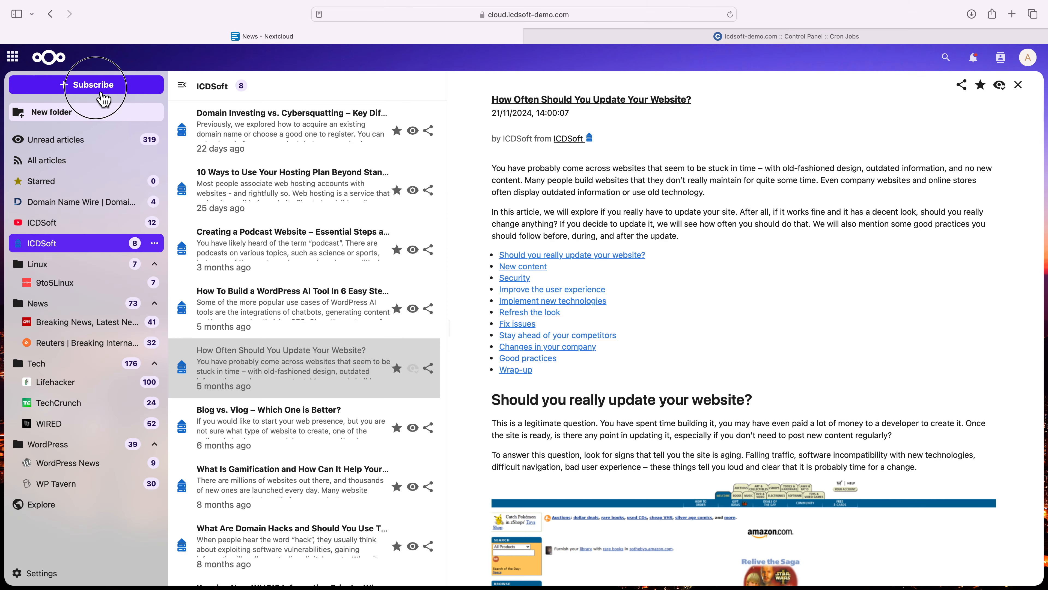
type("https://morss.it/https://theverge.com")
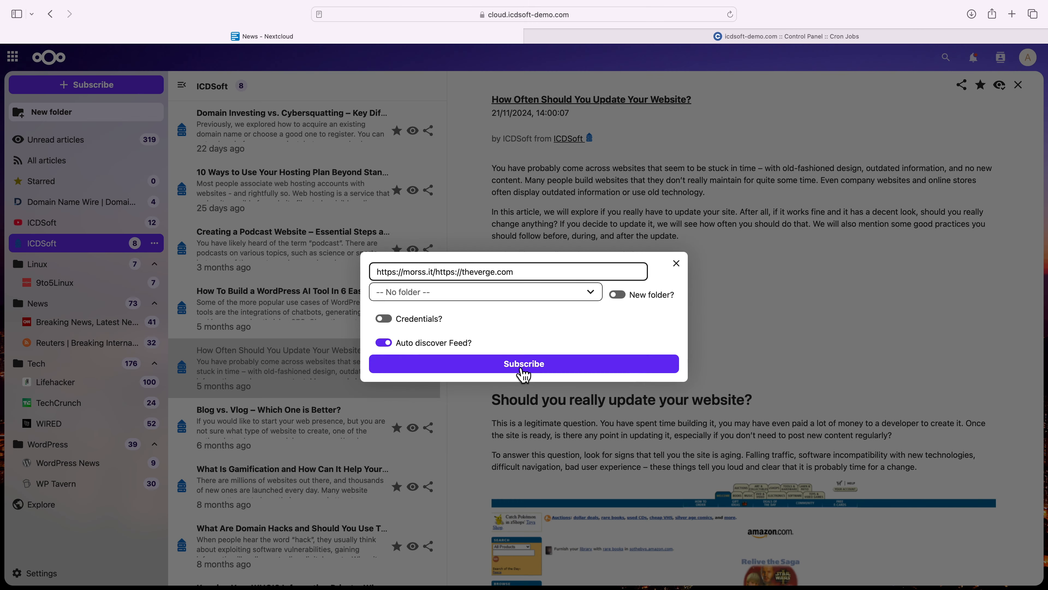
left_click(524, 370)
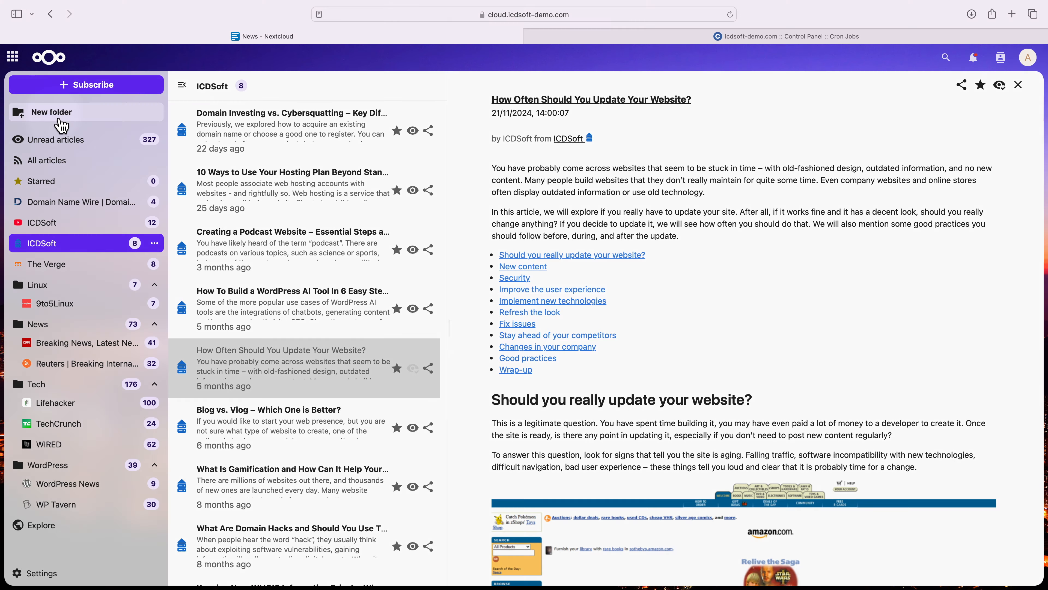
- Create a feed folder named Web Hosting and move the ICDSoft blog feed into it
left_click(62, 120)
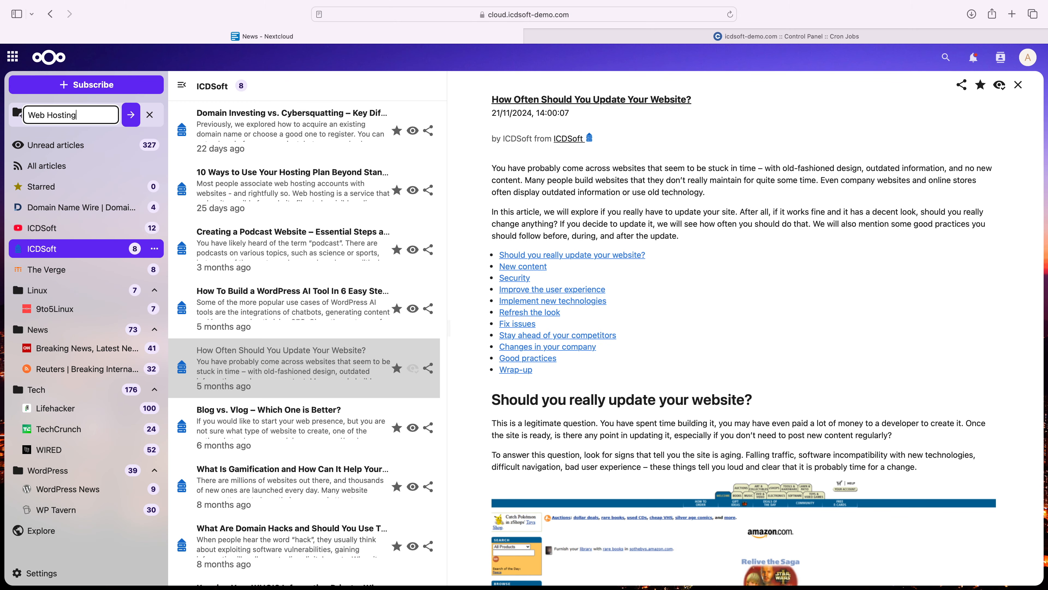
key("Return")
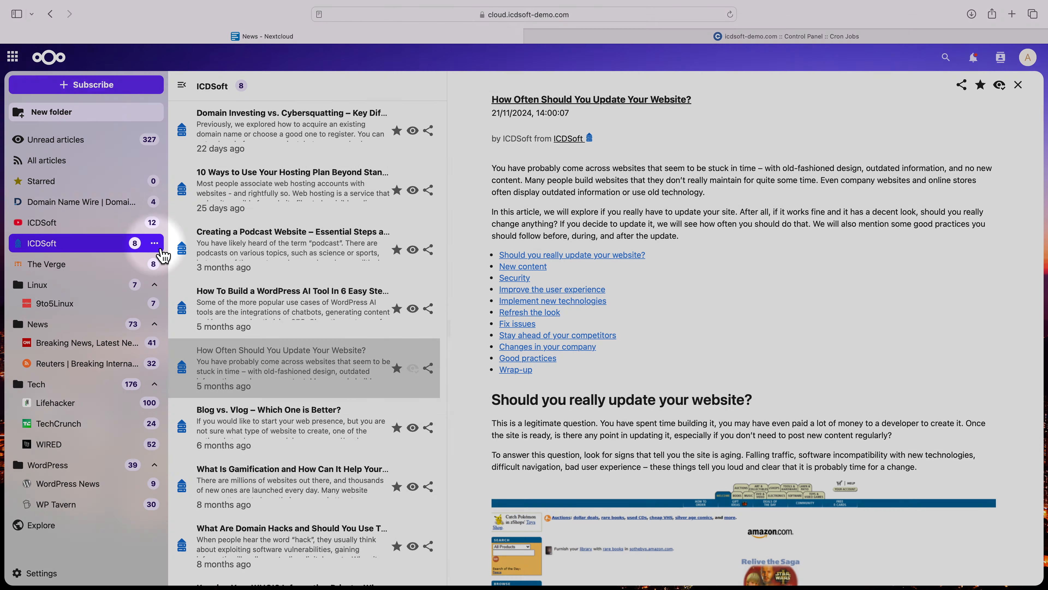
left_click(155, 243)
left_click(143, 387)
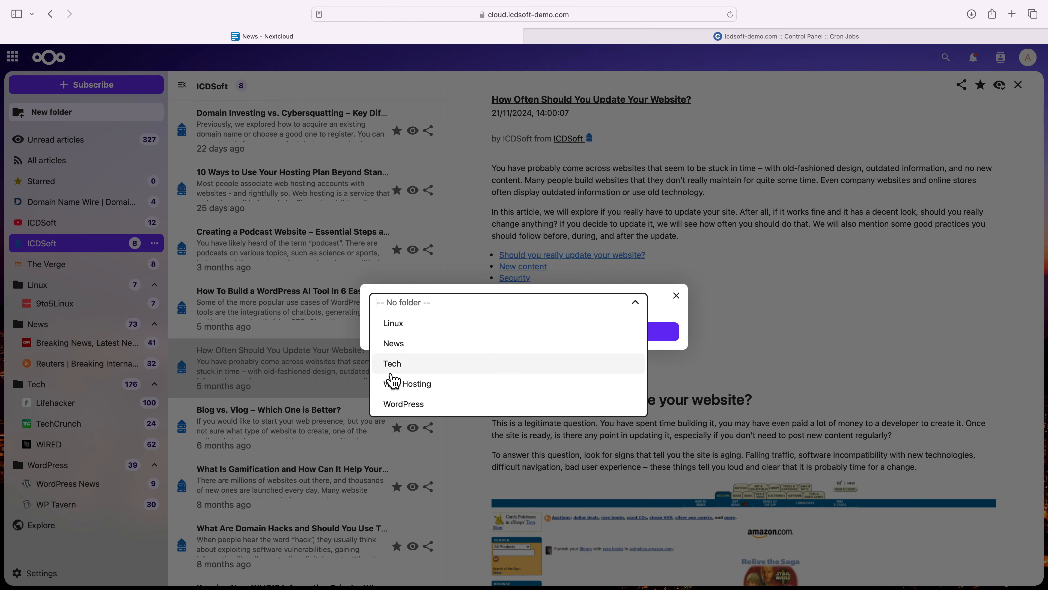
left_click(421, 377)
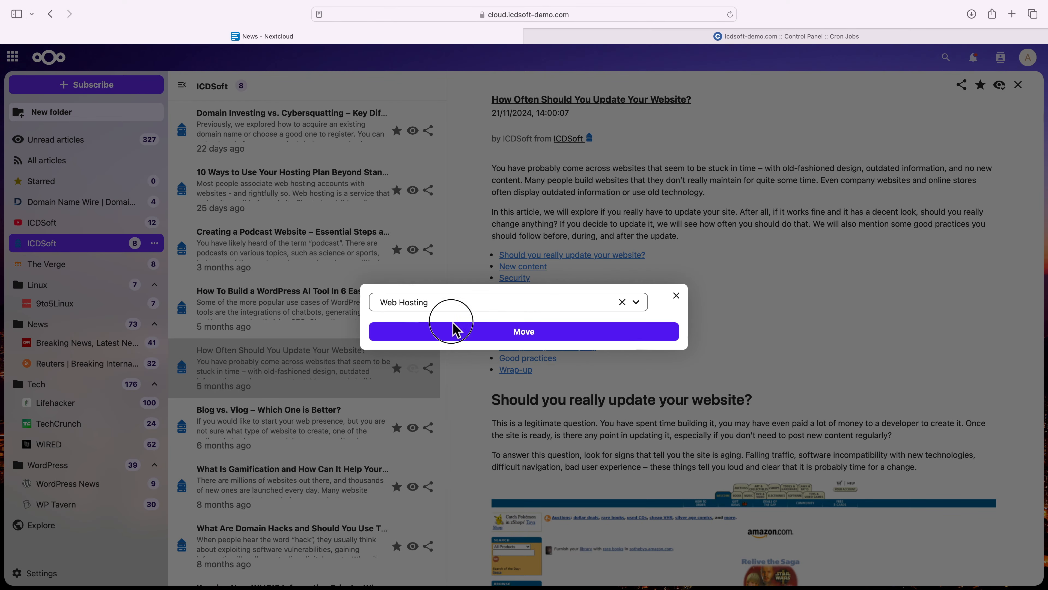
left_click(458, 332)
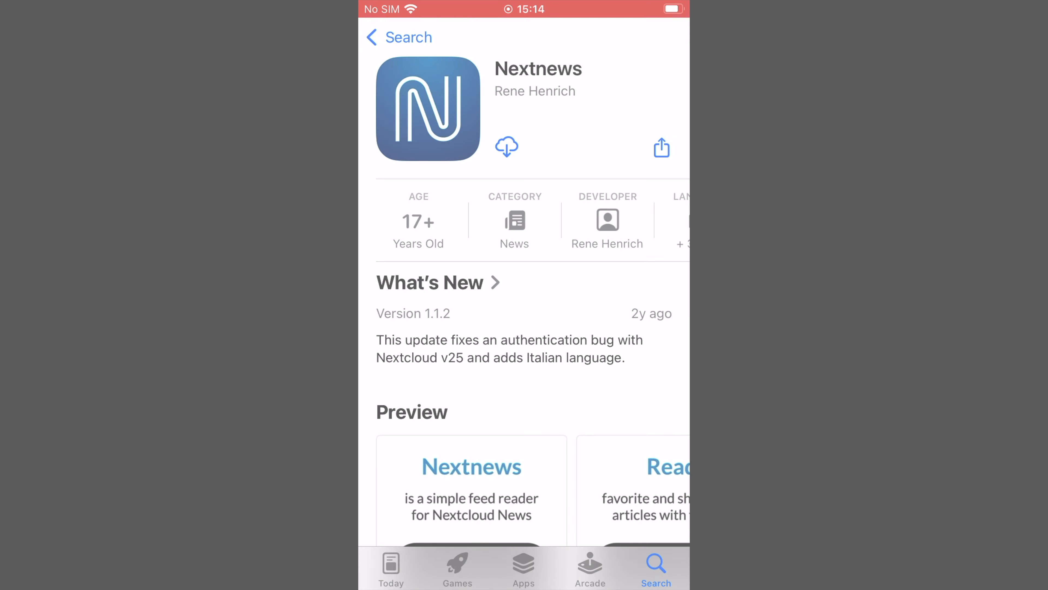
left_click(507, 147)
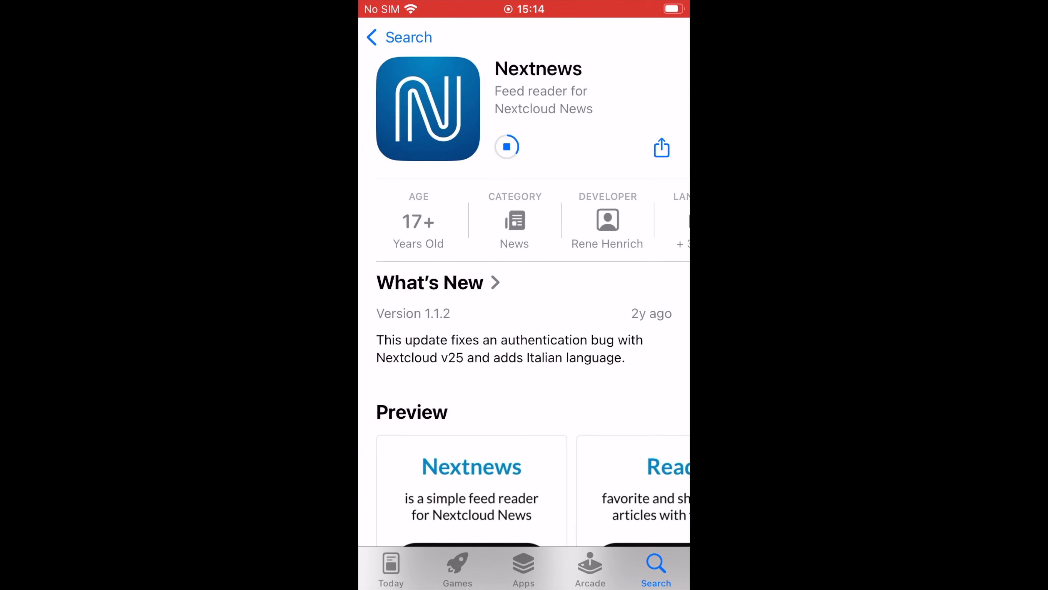
left_click(527, 146)
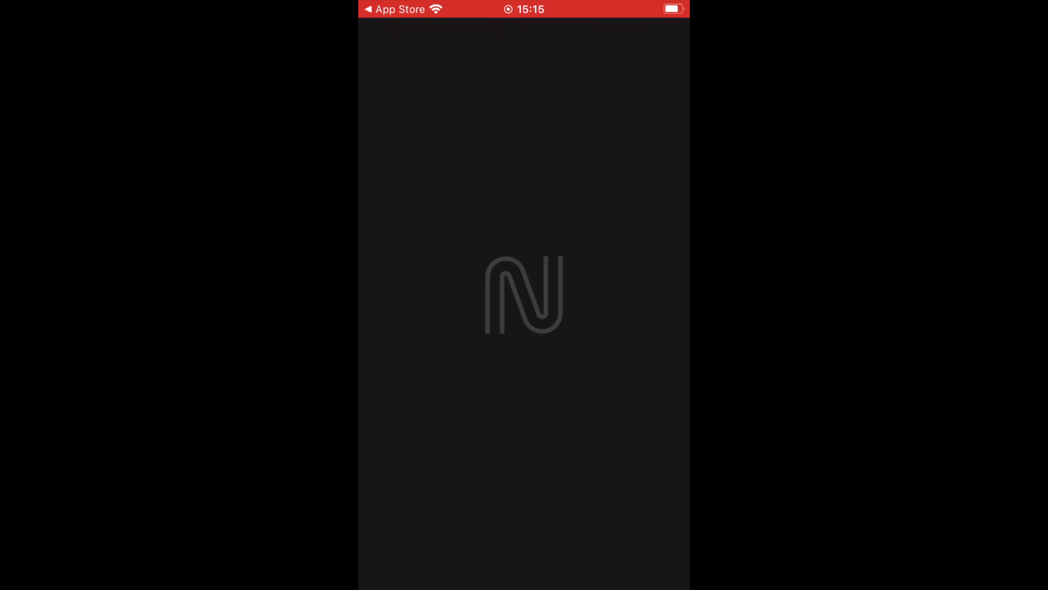
left_click(524, 361)
type("cloud.icdsoft-demo.com")
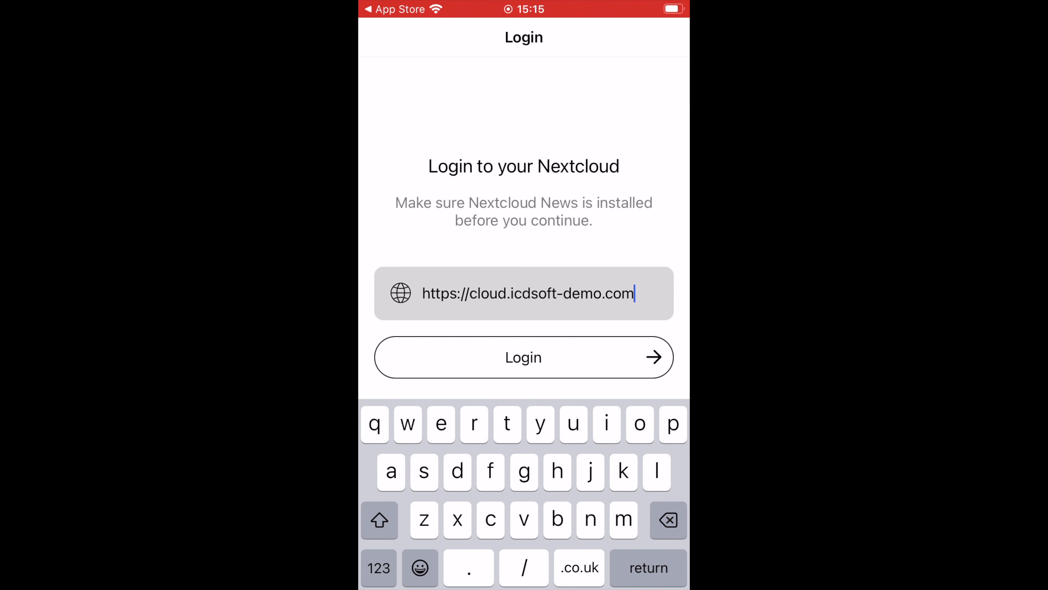